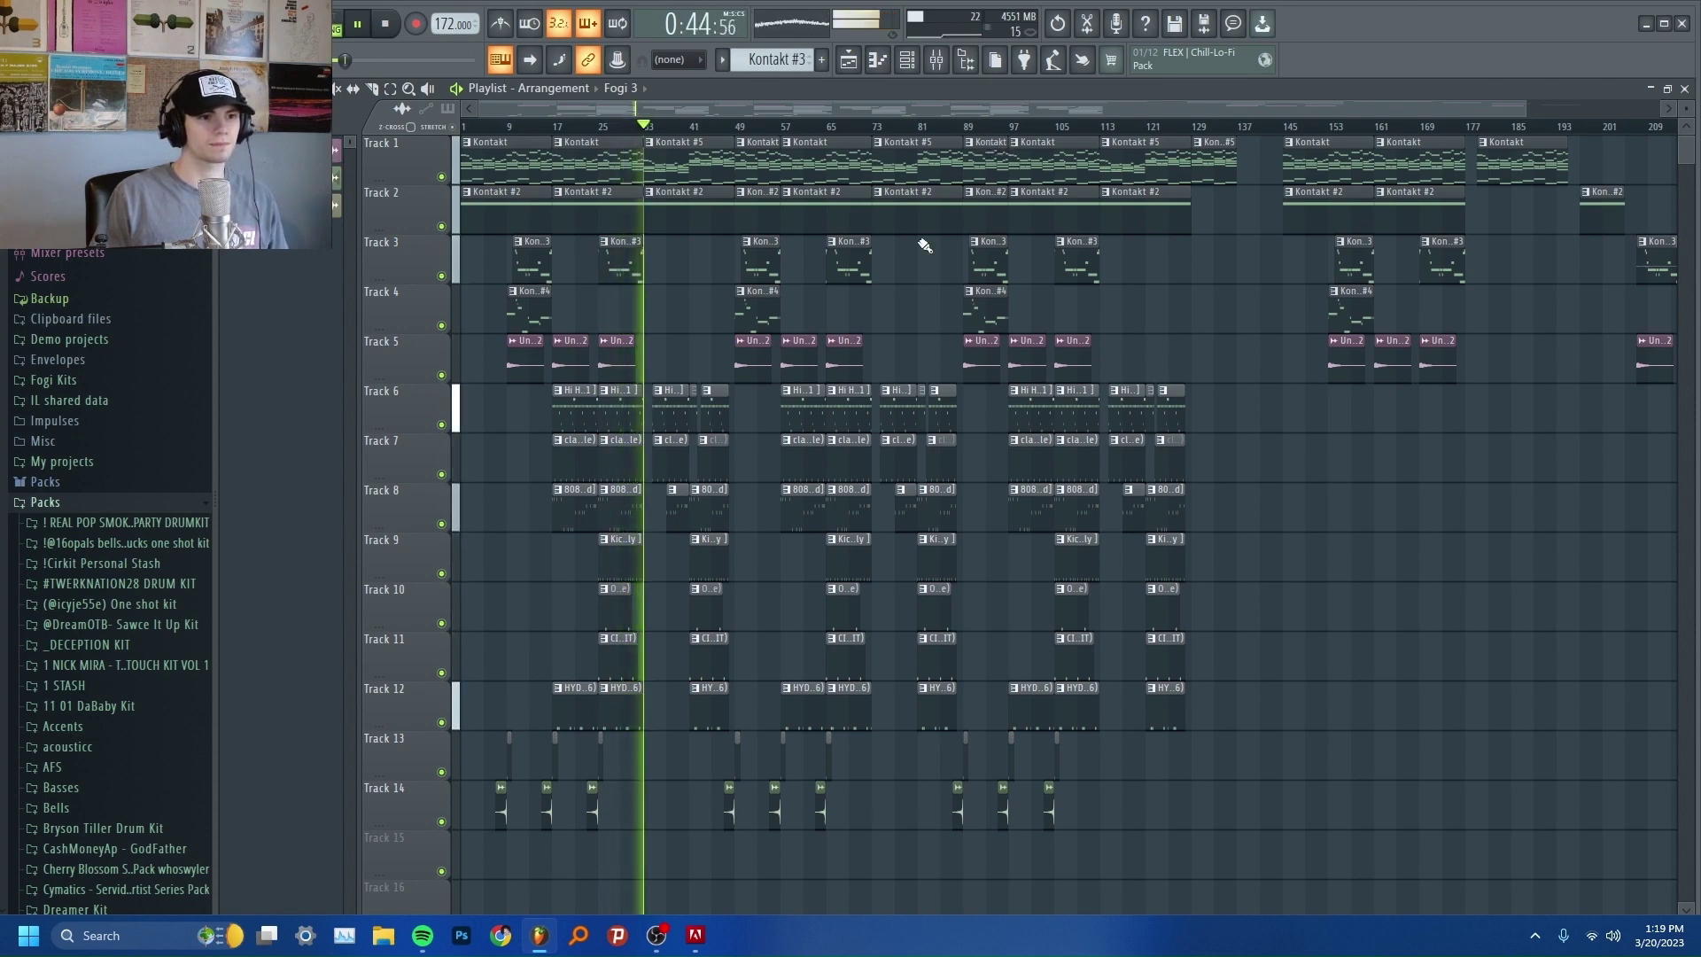
# Step: Stop playback and review the mixer inserts, including Insert 2, and the channel assignments in the channel rack
pyautogui.press('space')
pyautogui.click(936, 60)
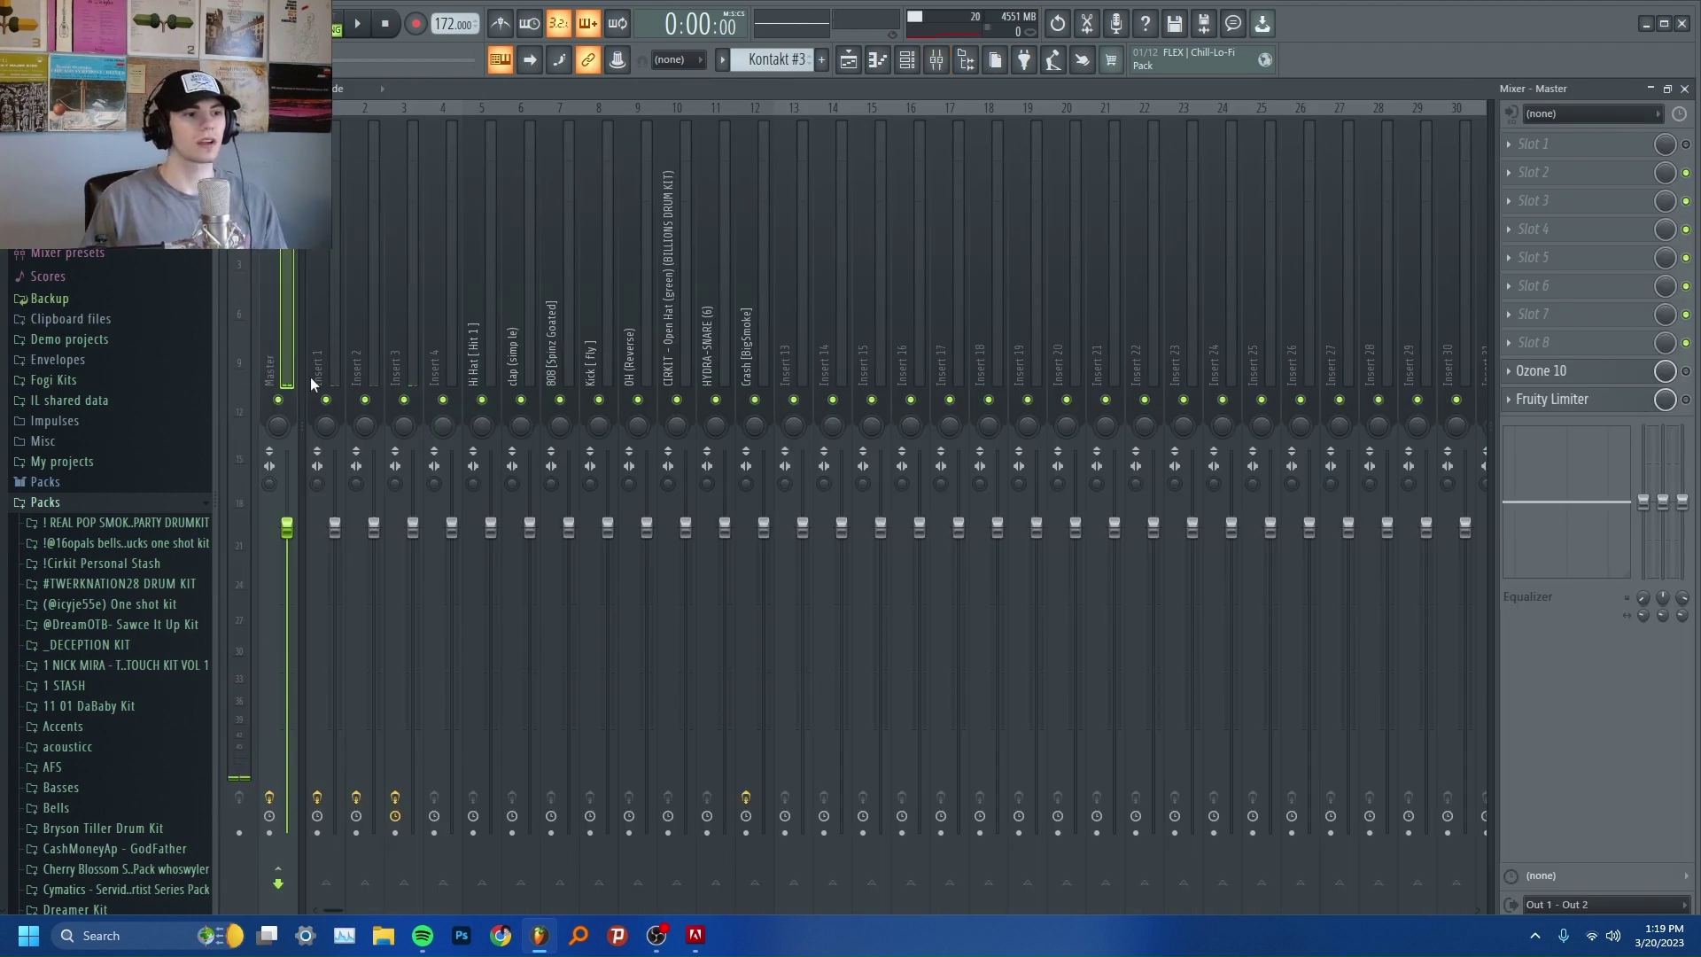
pyautogui.click(363, 375)
pyautogui.moveTo(364, 376)
pyautogui.mouseDown()
pyautogui.moveTo(780, 380)
pyautogui.moveTo(373, 354)
pyautogui.mouseUp()
pyautogui.press('F6')
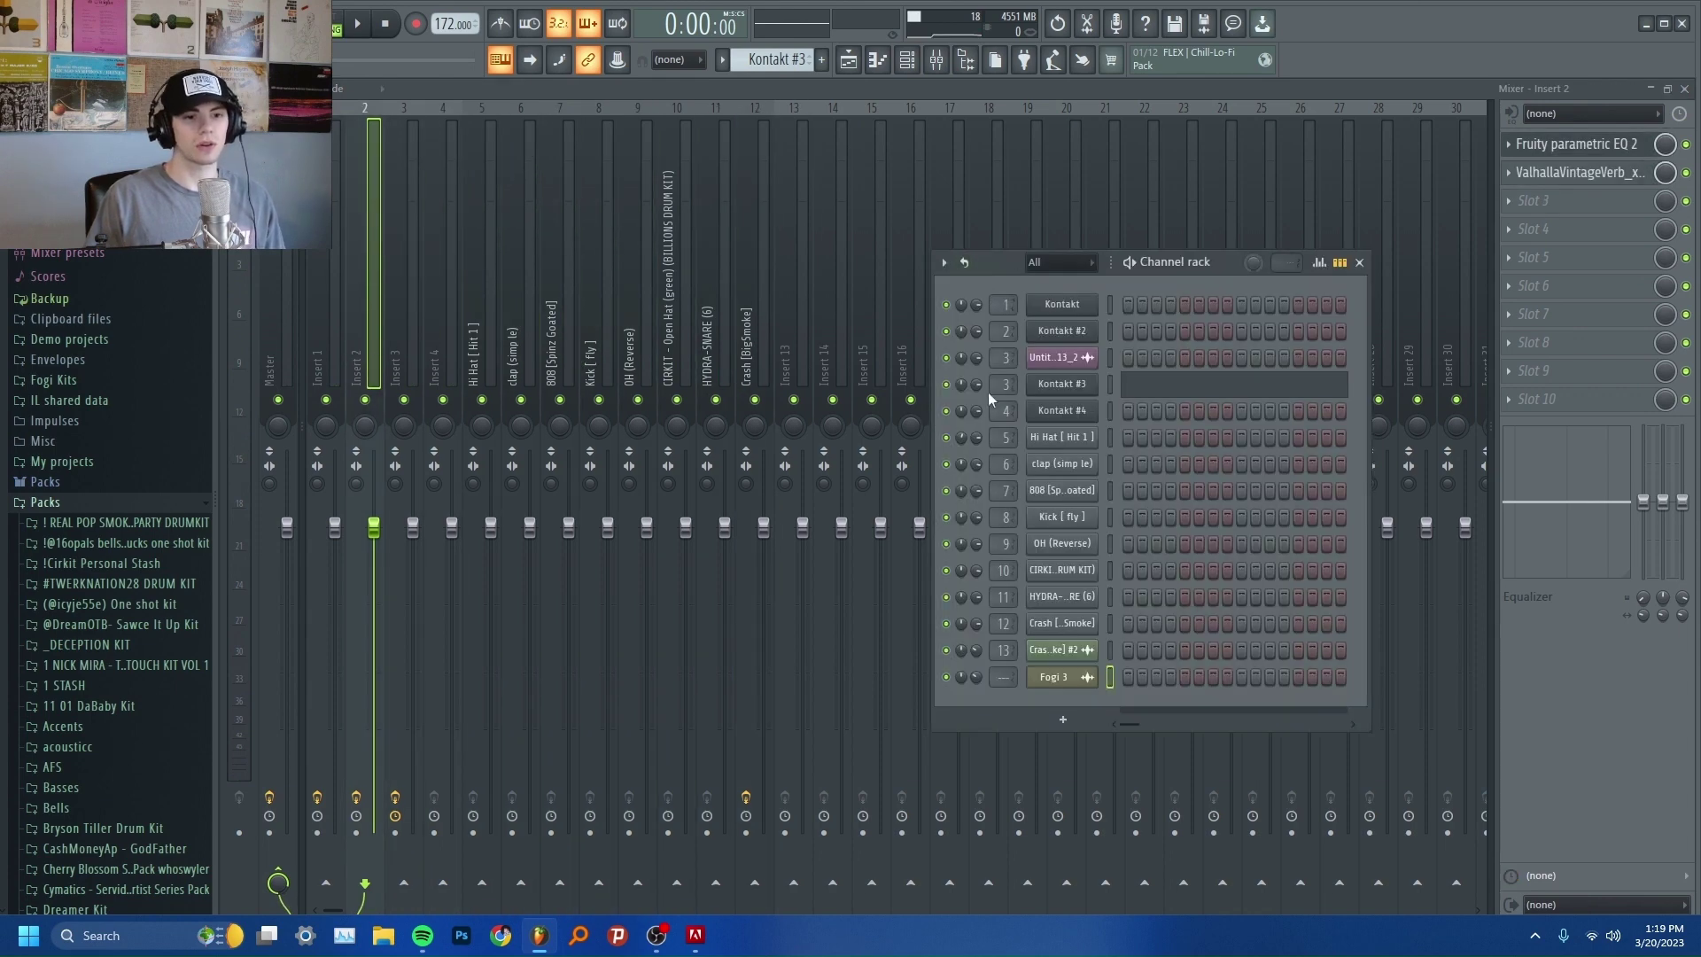
# Step: Select bars 25 to 33 of the playlist as the loop region for mixing
pyautogui.press('F5')
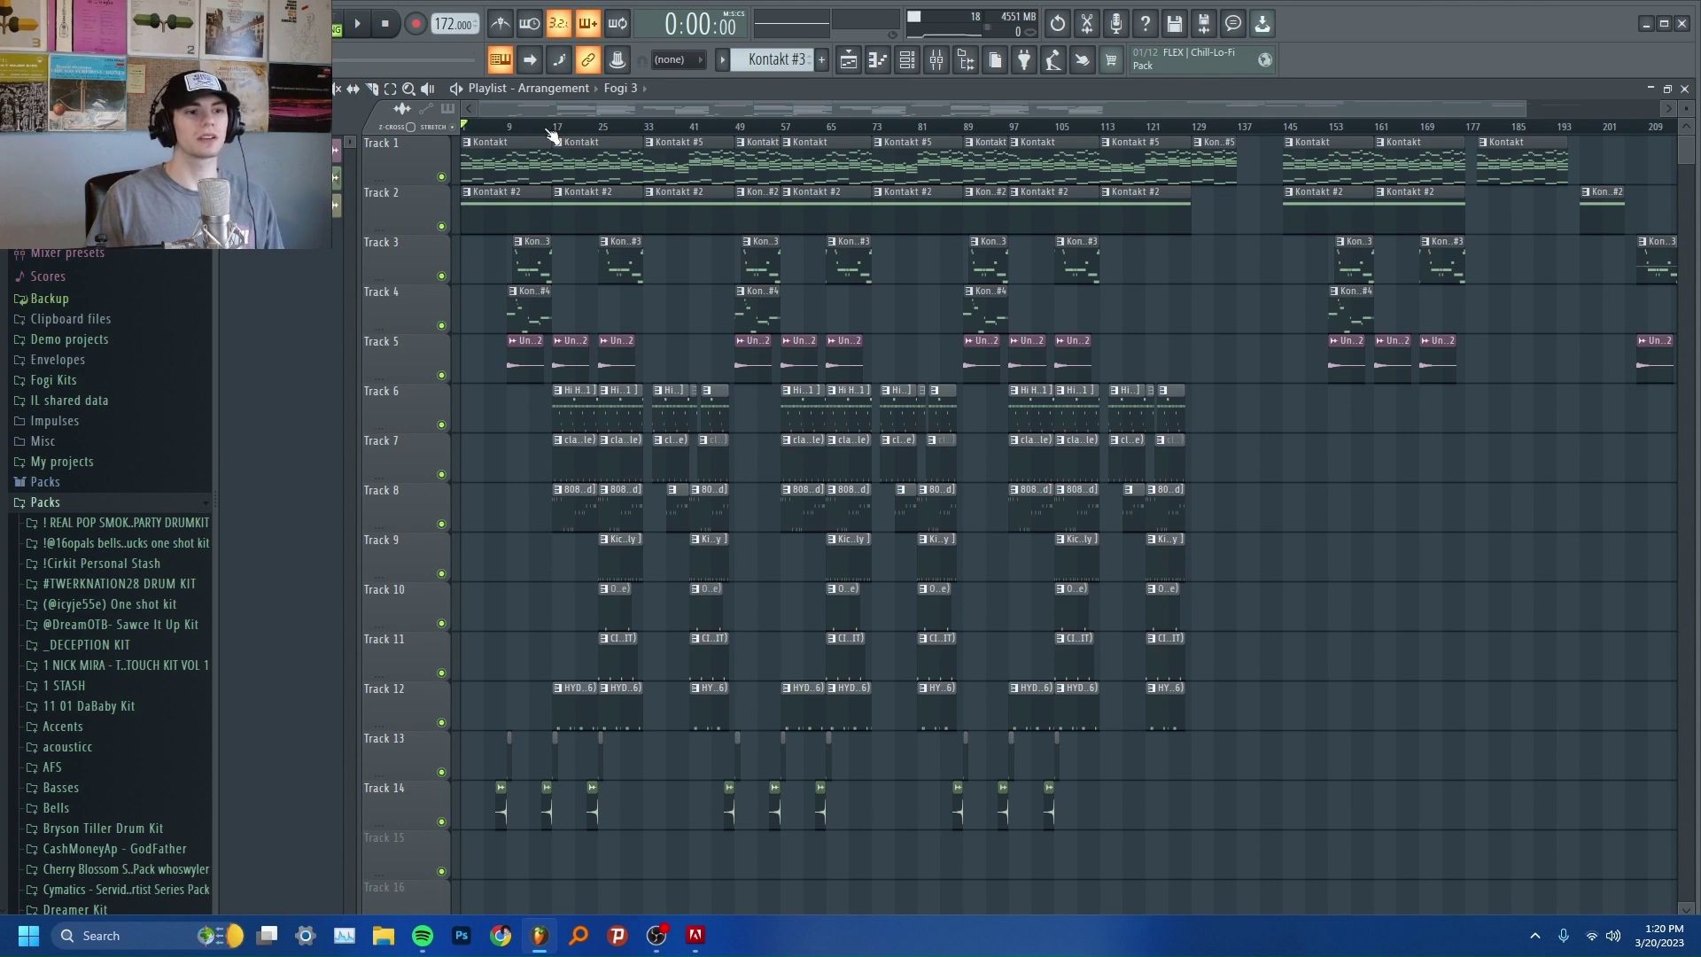
pyautogui.moveTo(551, 131); pyautogui.dragTo(554, 224)
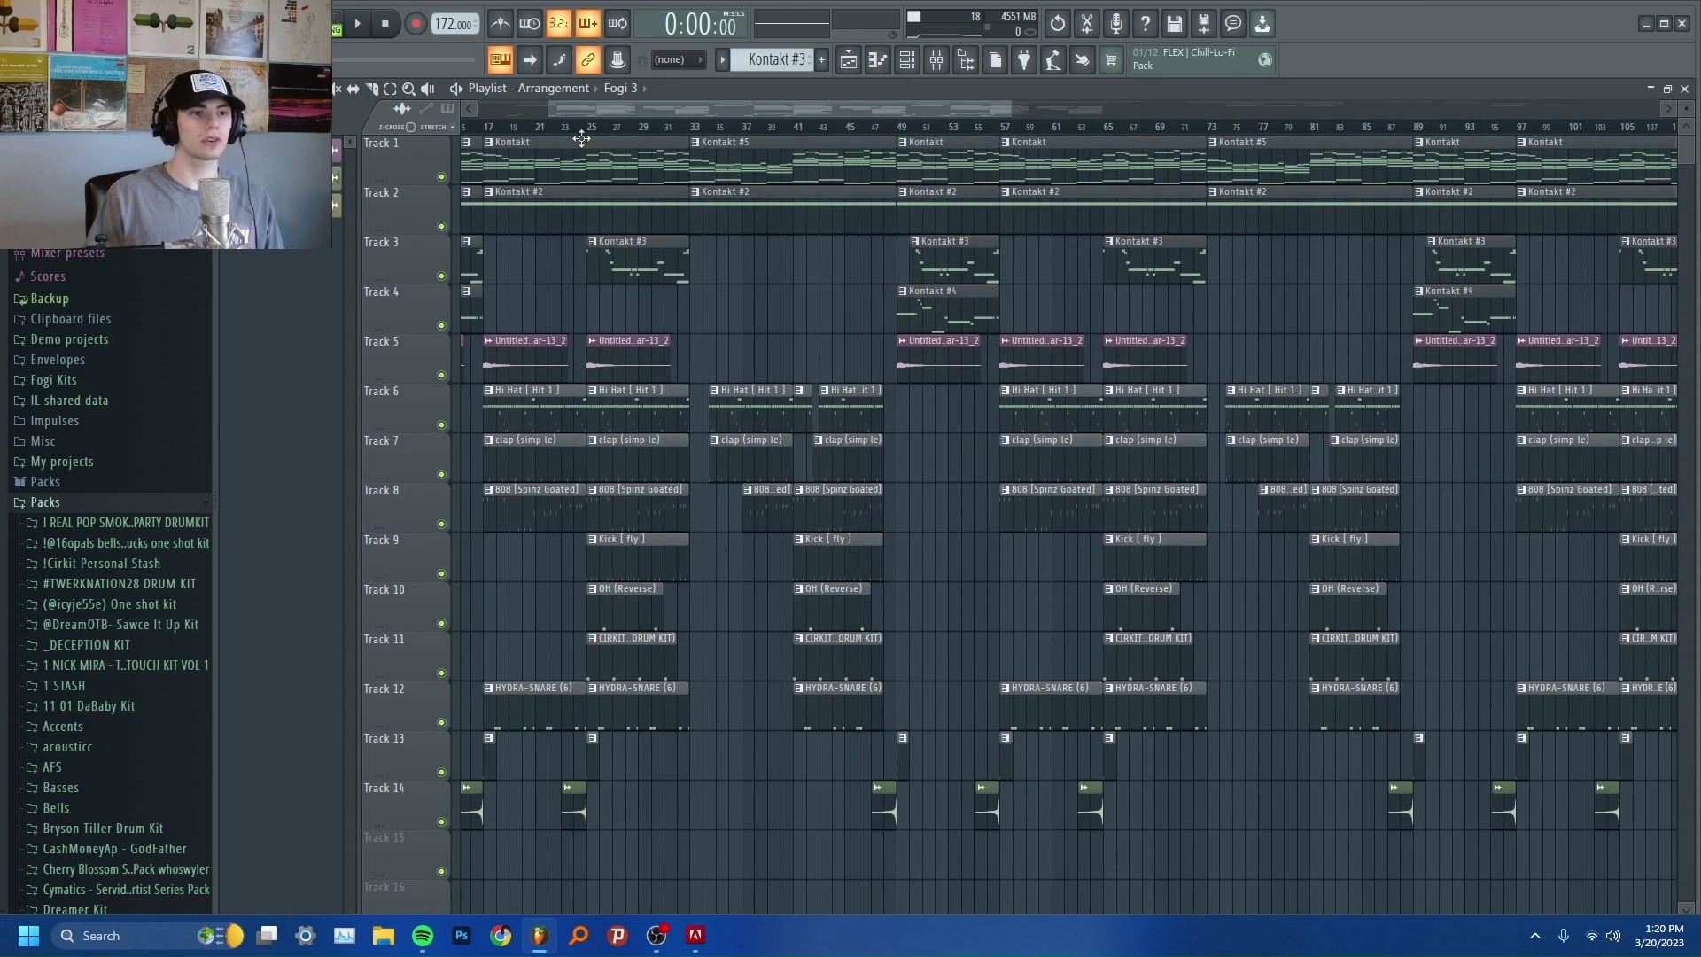
pyautogui.moveTo(581, 138); pyautogui.dragTo(700, 157)
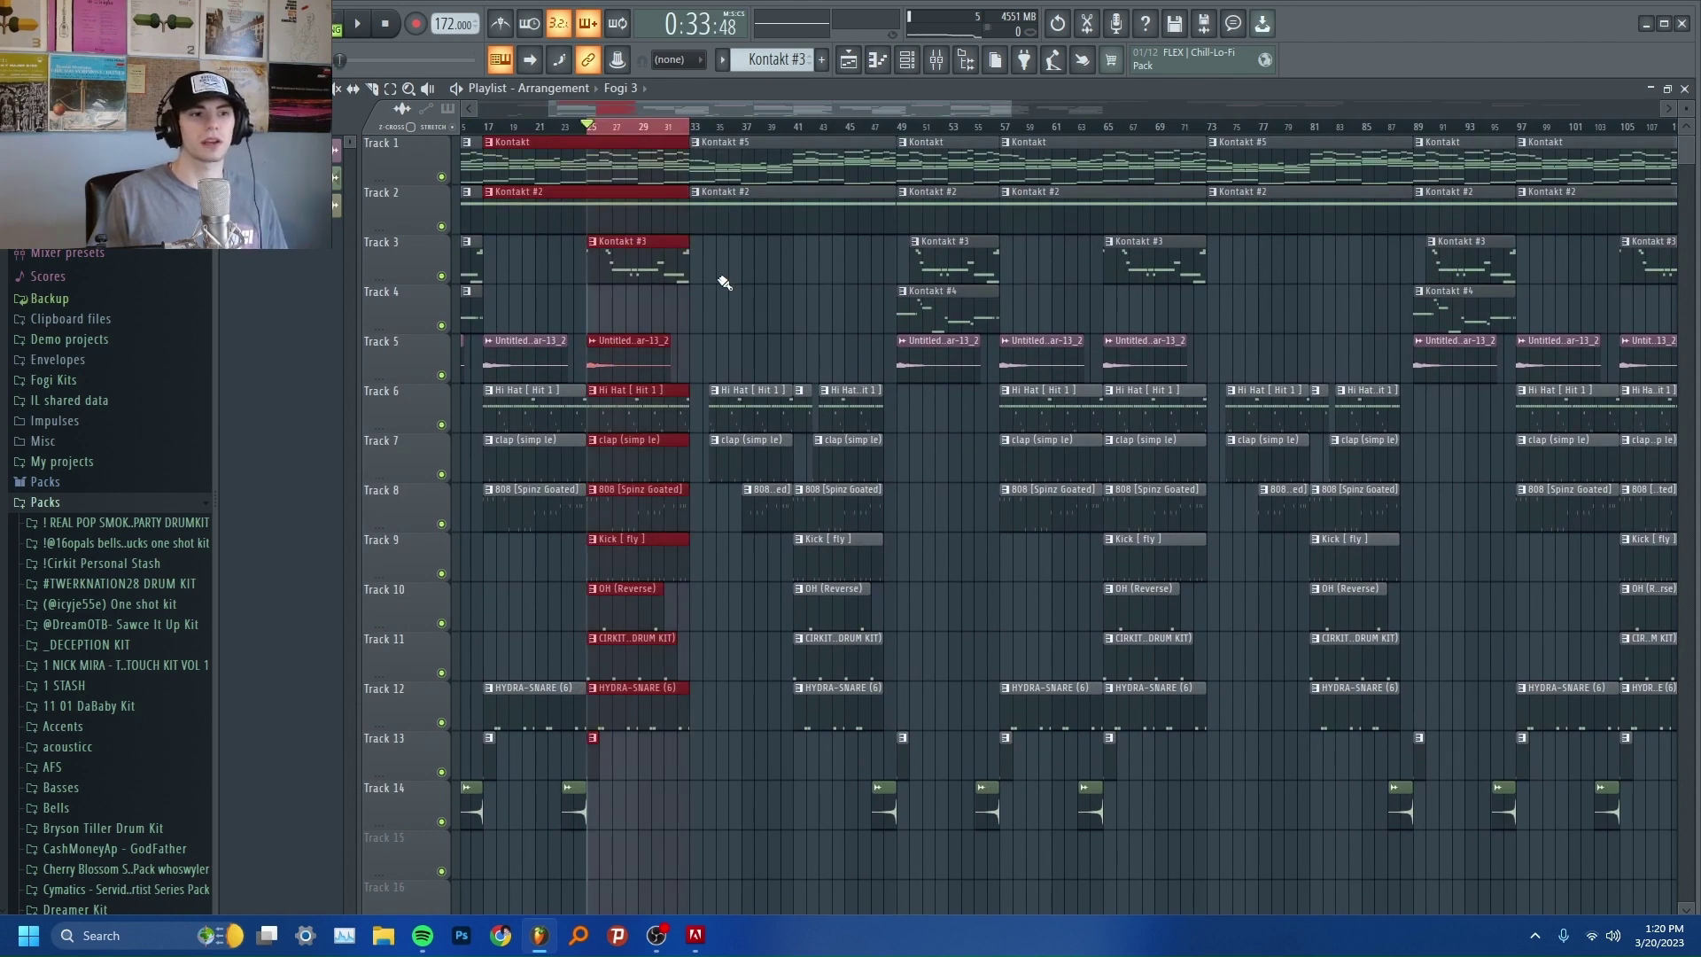
# Step: Solo Insert 1 in the mixer and lower its fader to about four-fifths of its default height while the loop plays
pyautogui.press('F9')
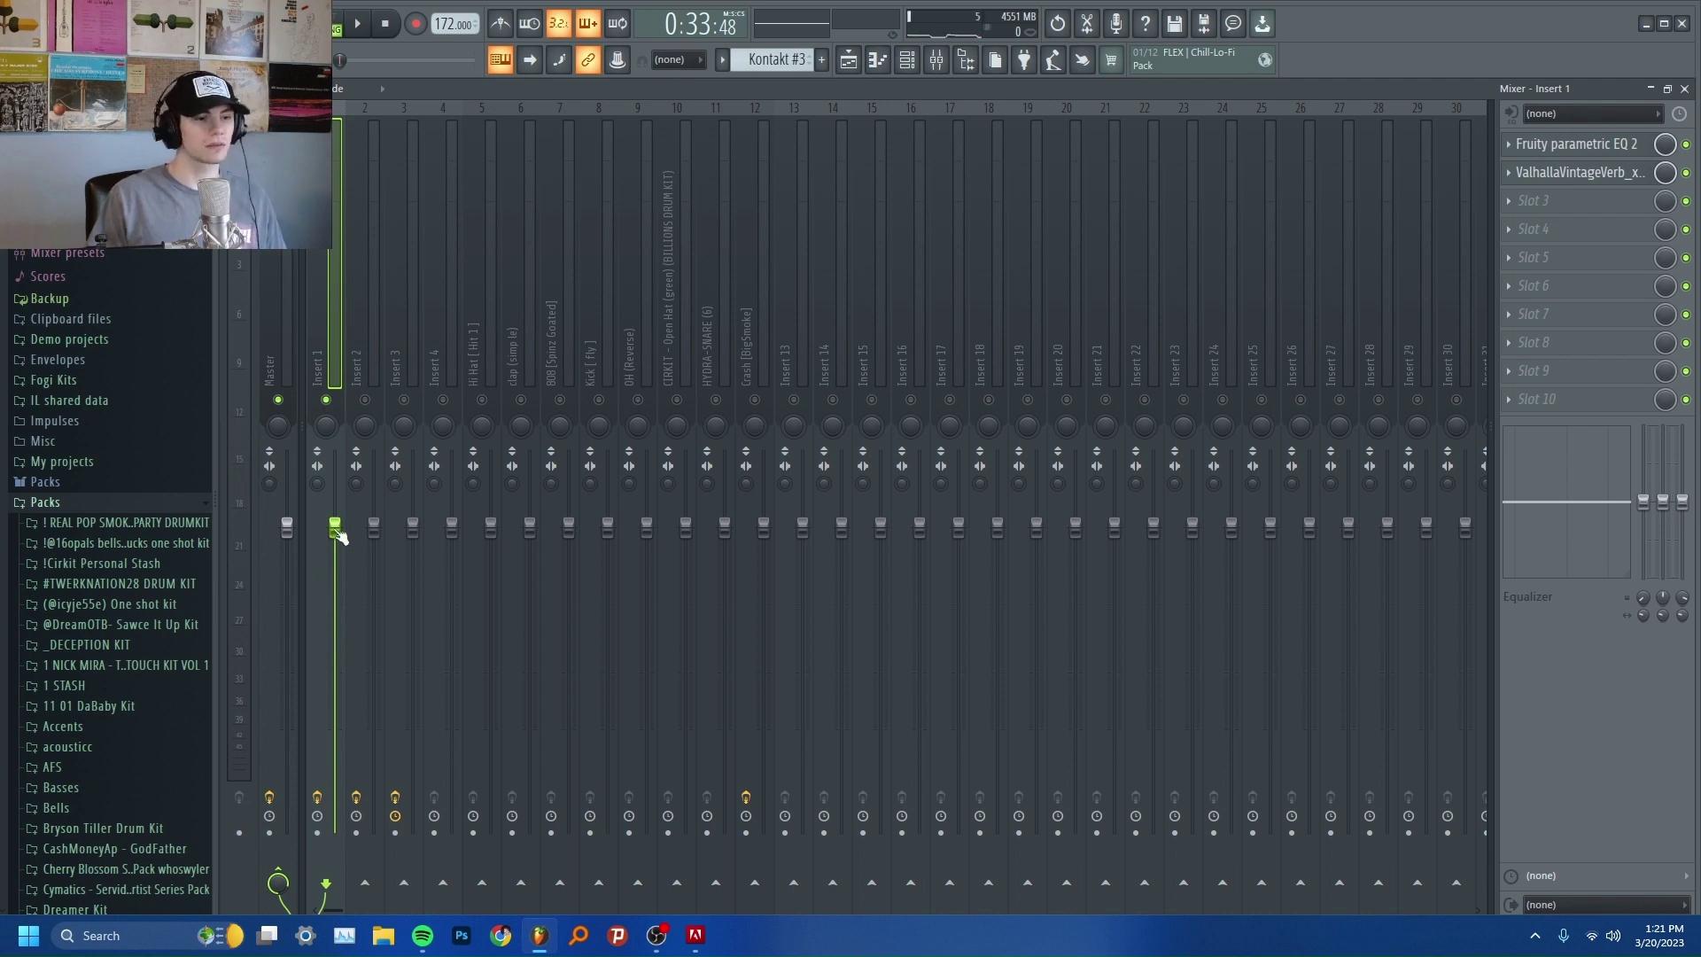
pyautogui.press('space')
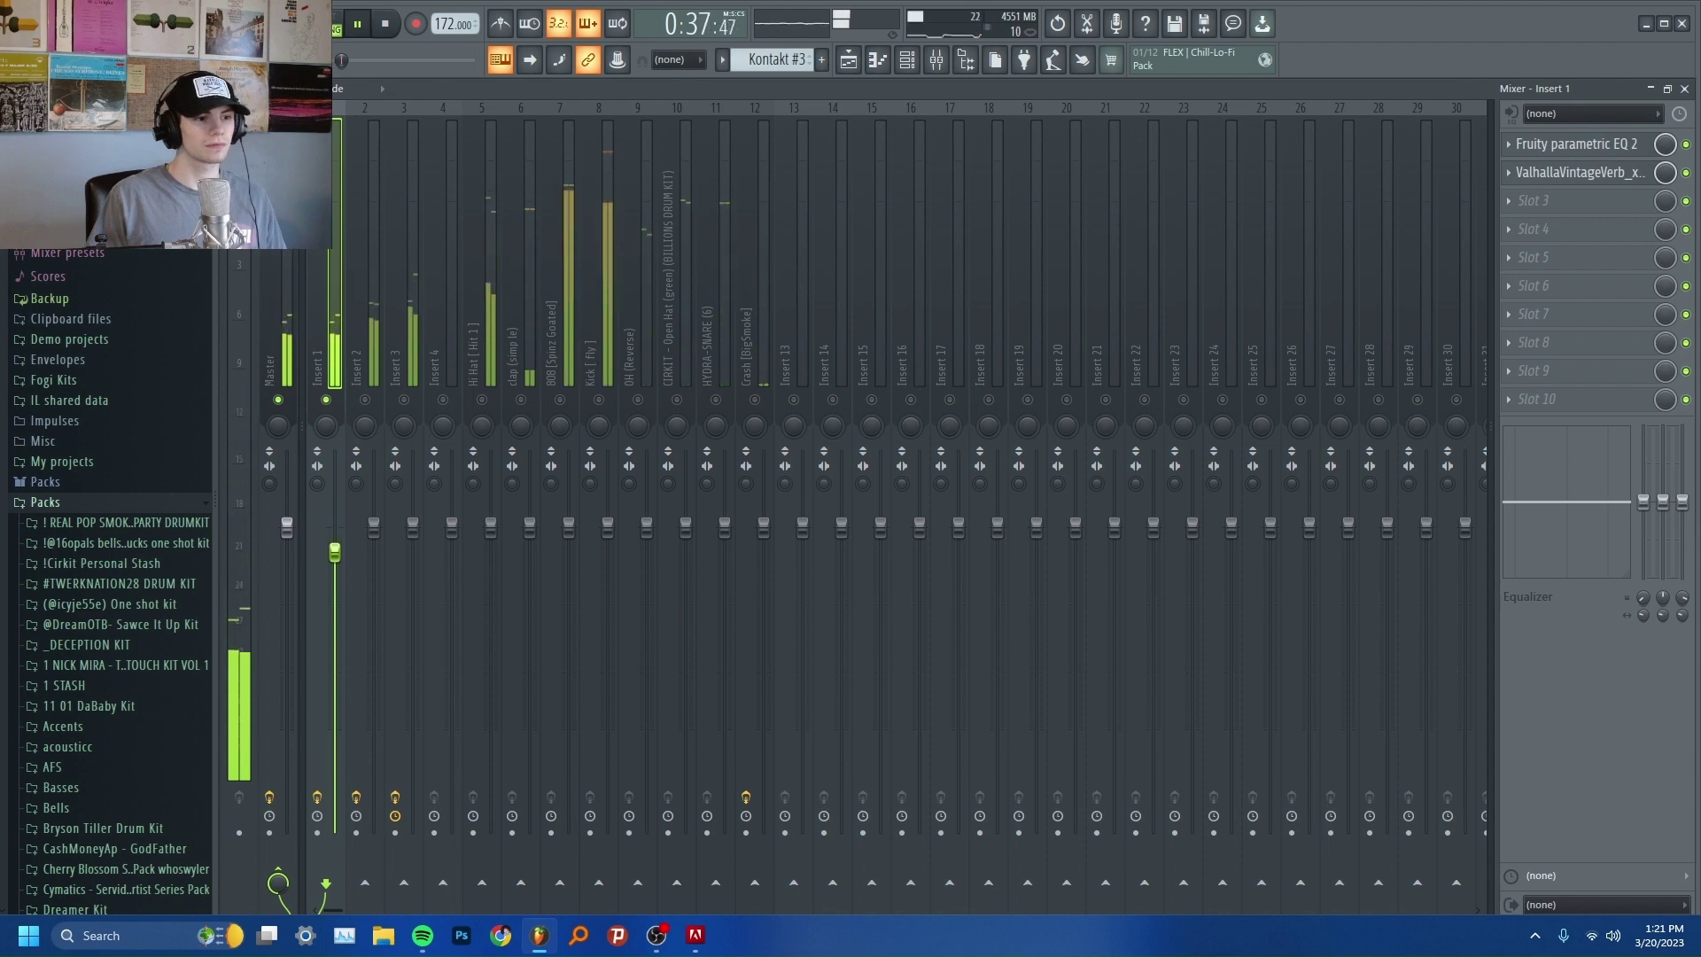
pyautogui.moveTo(335, 553); pyautogui.dragTo(339, 576)
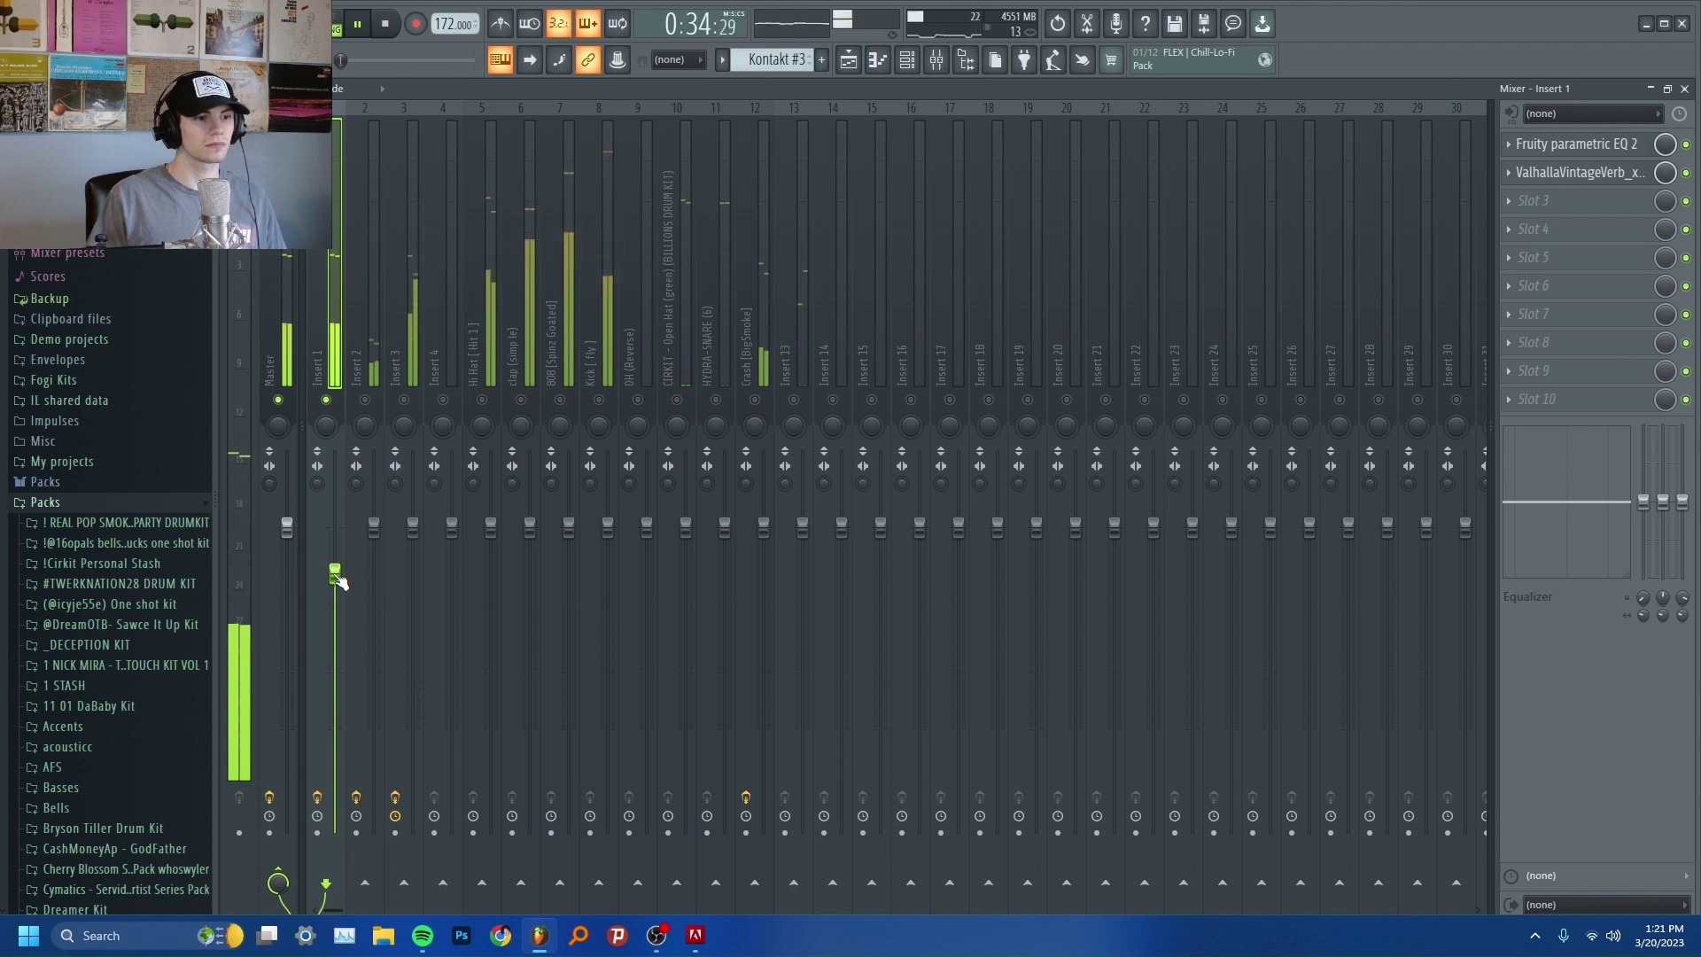
pyautogui.moveTo(335, 574); pyautogui.dragTo(335, 577)
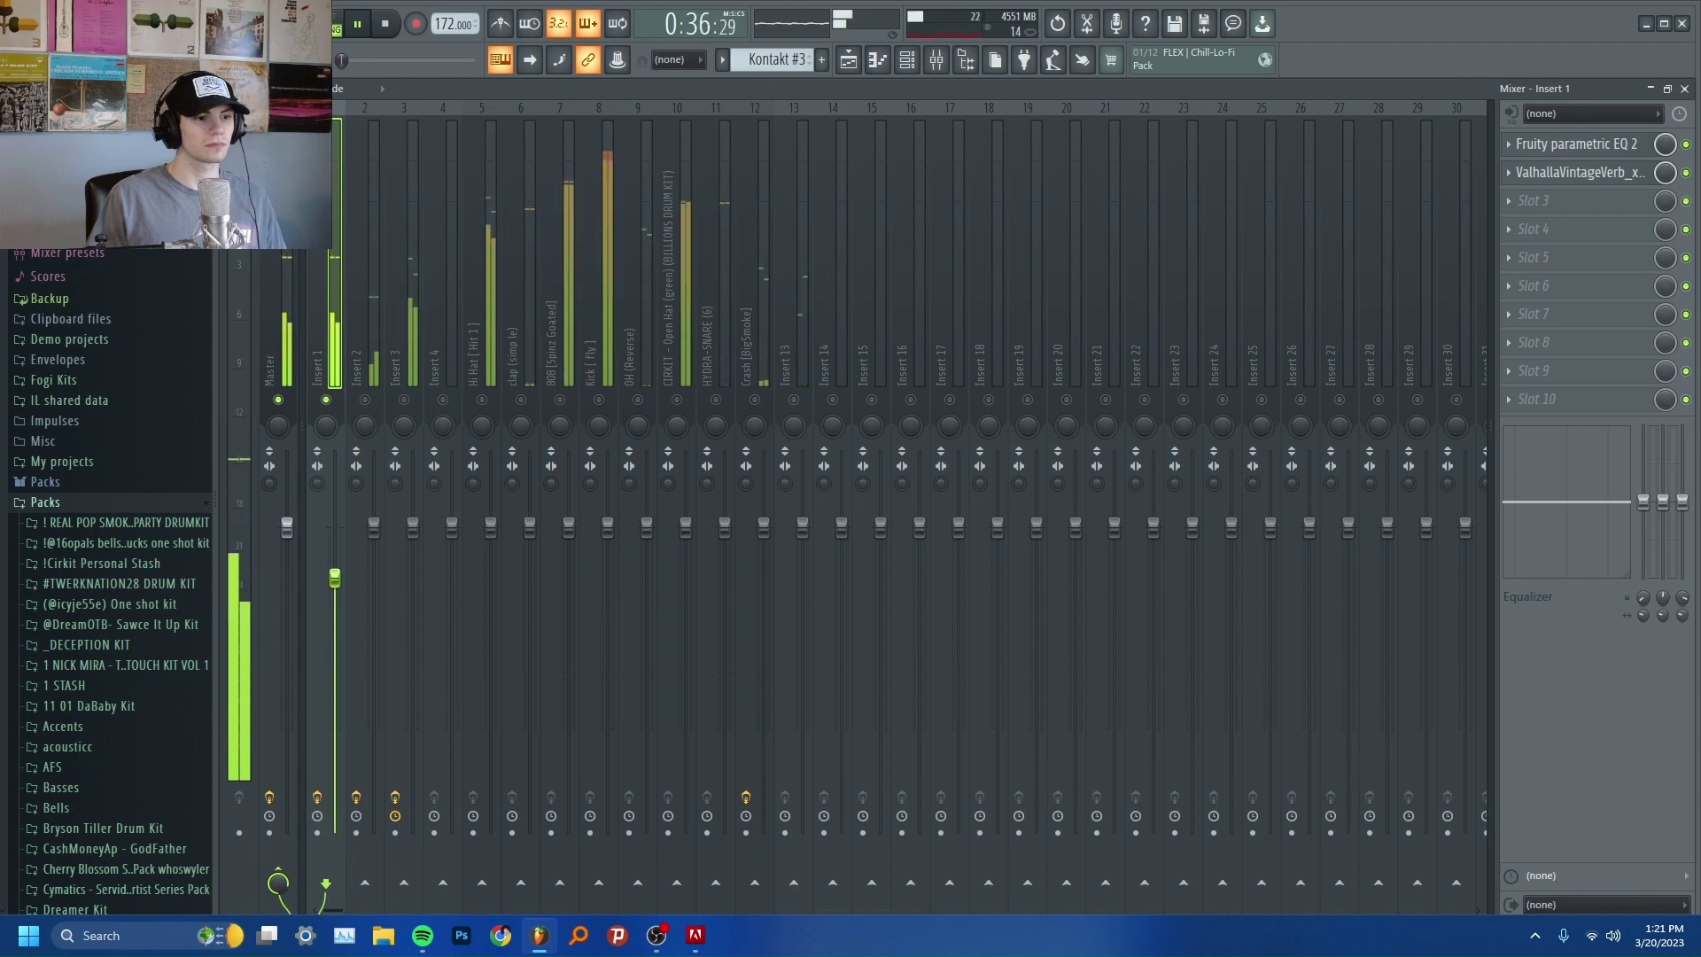
pyautogui.moveTo(335, 578); pyautogui.dragTo(334, 581)
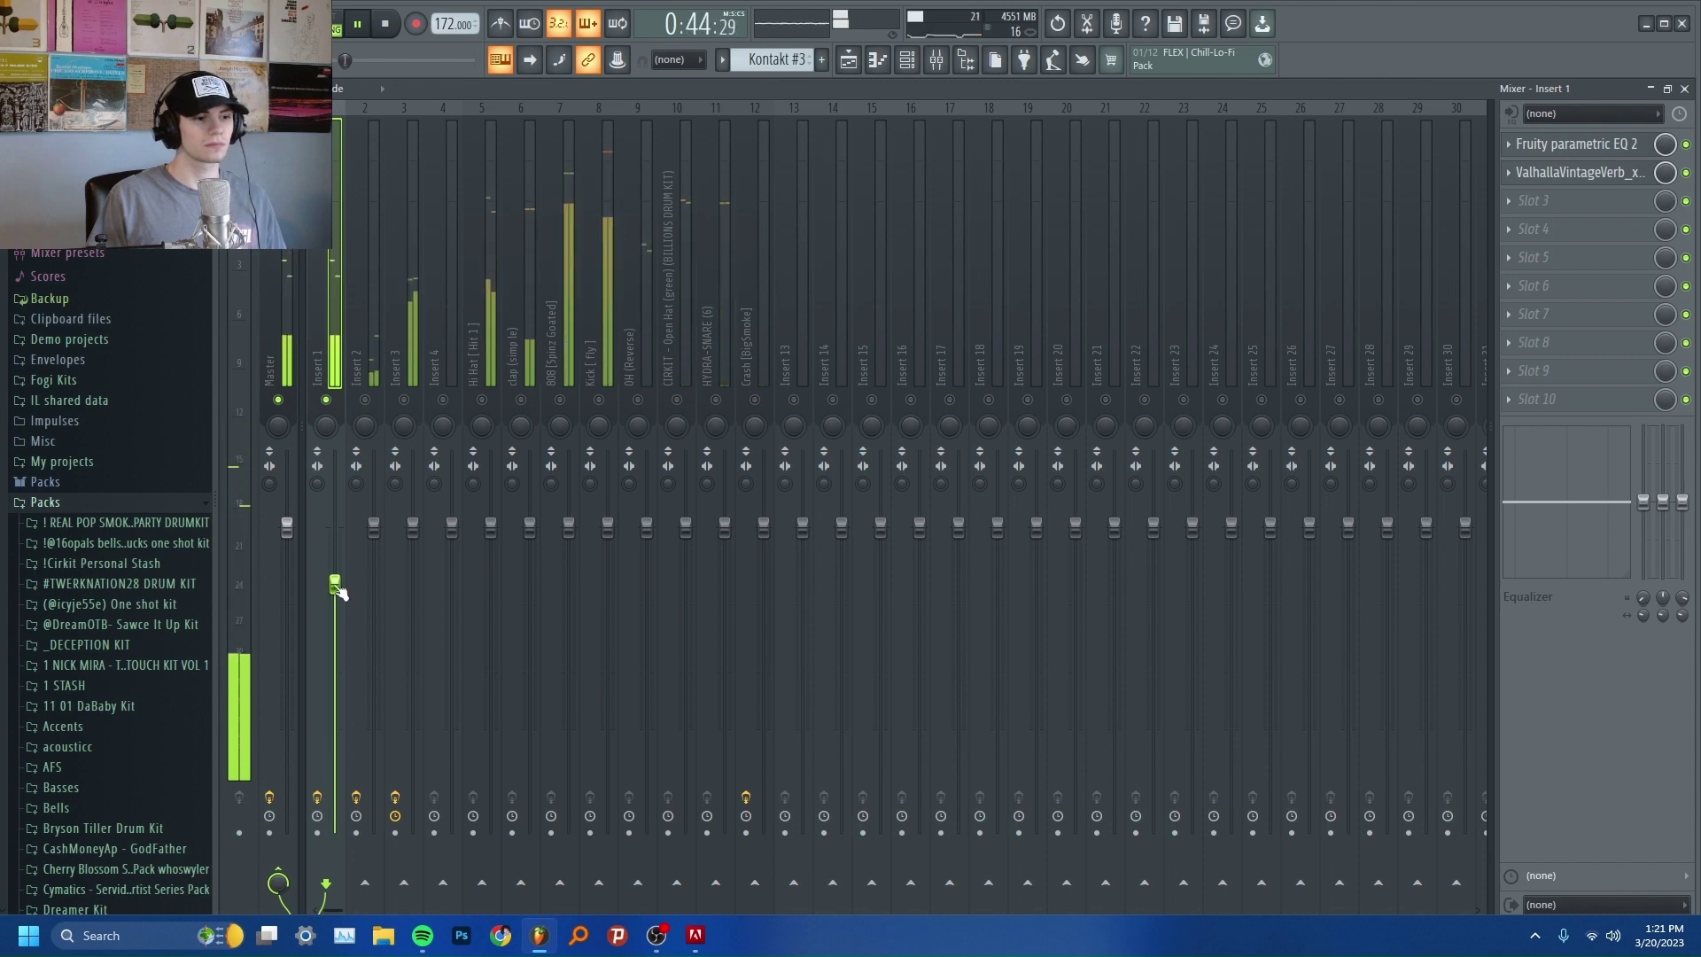
pyautogui.press('space')
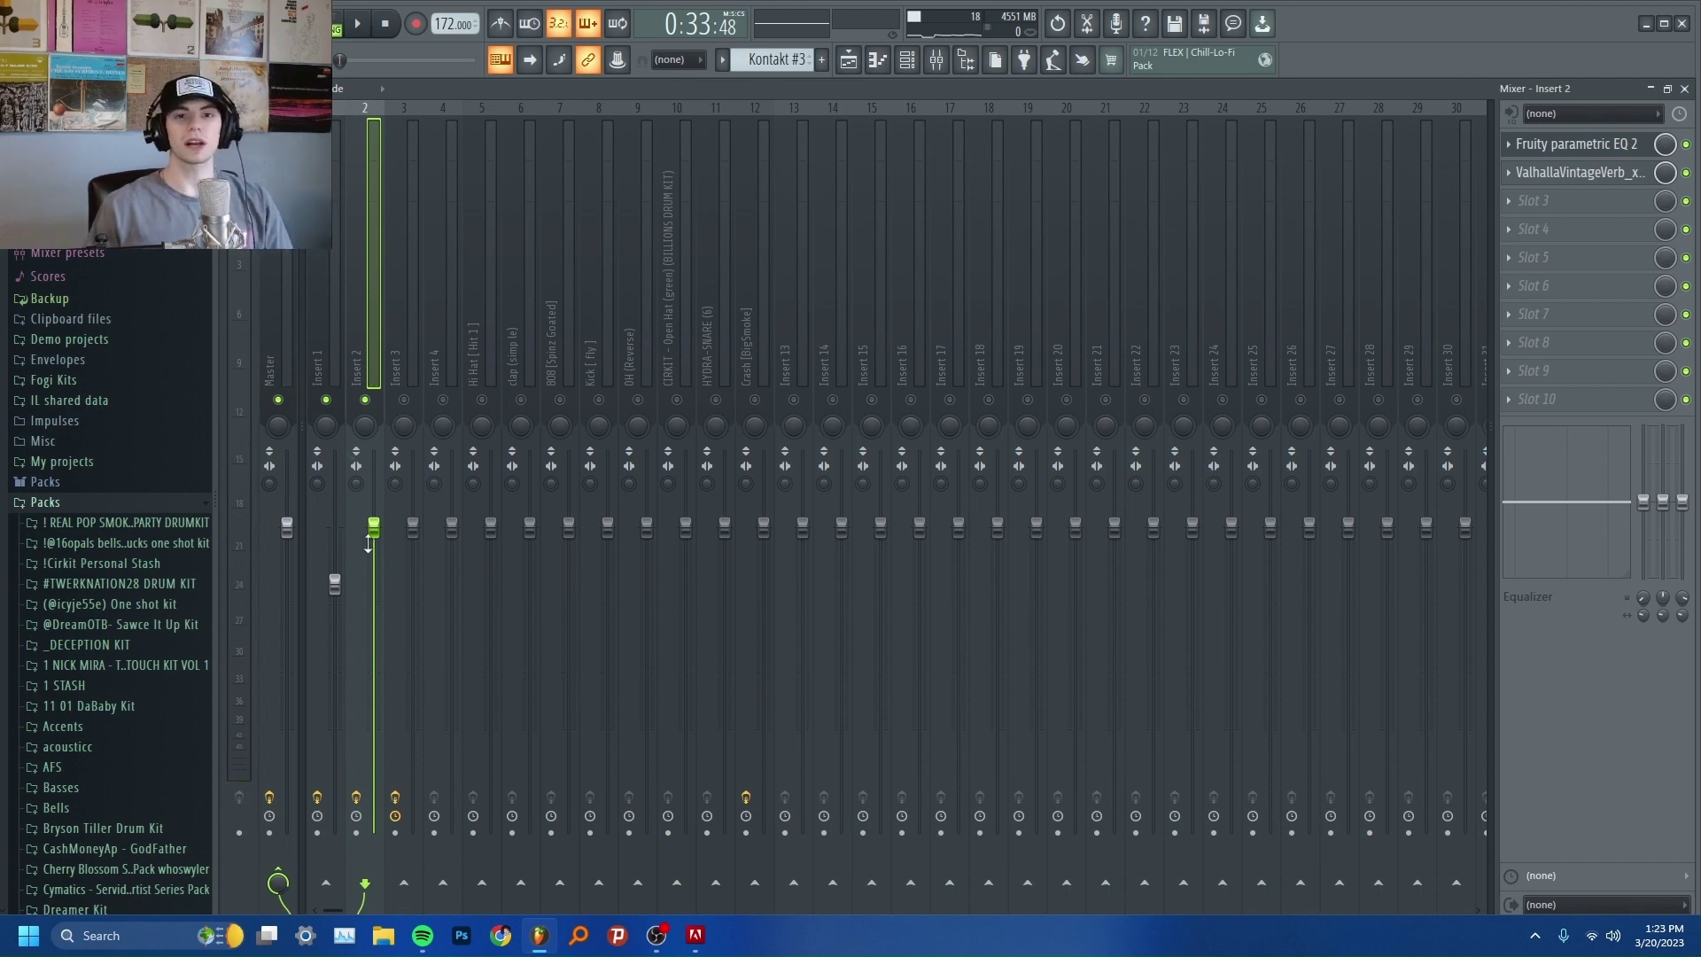
# Step: Pull Insert 2 down to silence, then raise its fader during playback to just under half of its default height
pyautogui.moveTo(379, 534); pyautogui.dragTo(374, 833)
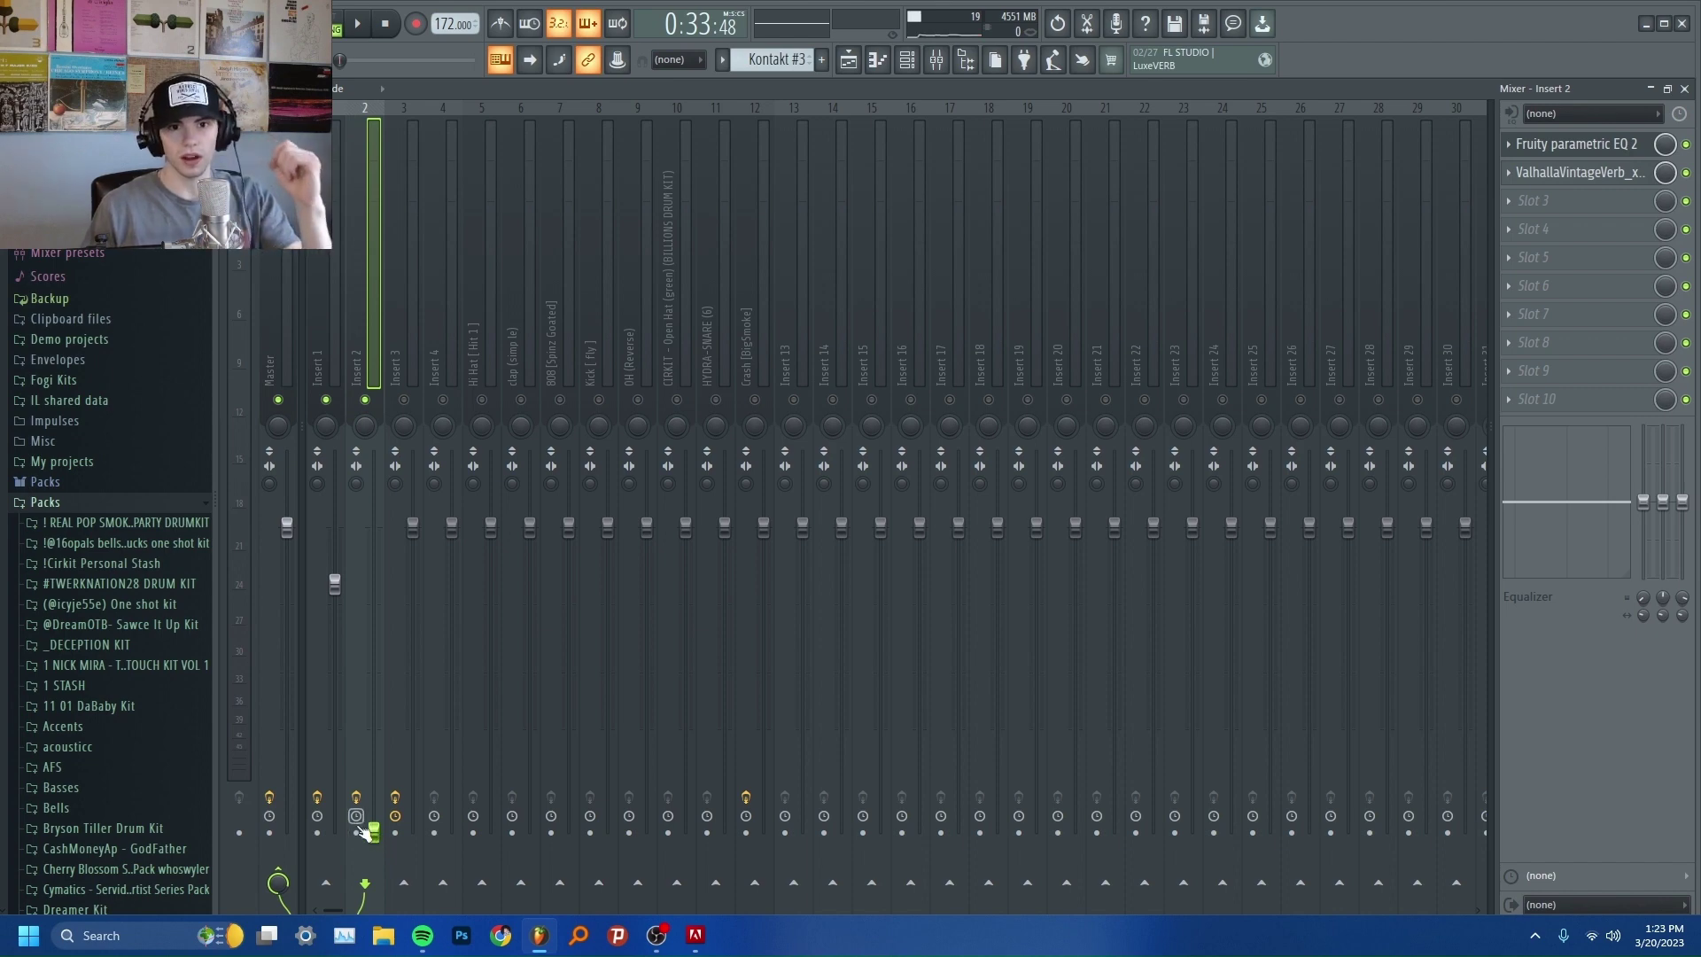
pyautogui.press('space')
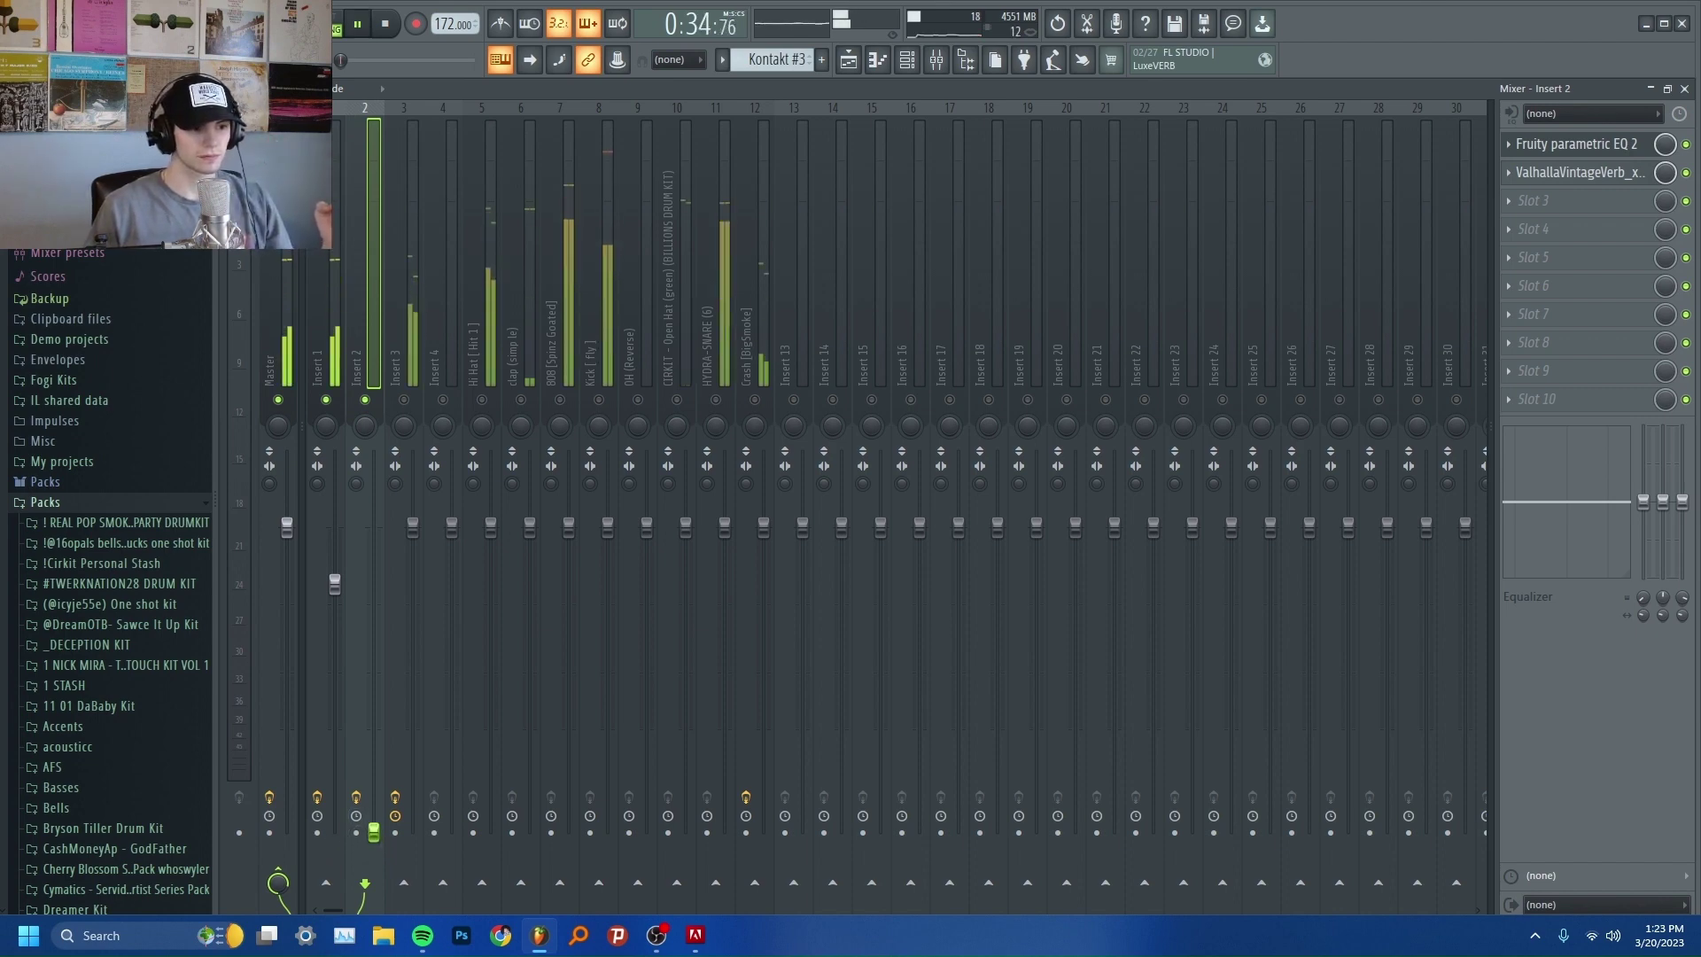
pyautogui.moveTo(373, 826); pyautogui.dragTo(373, 730)
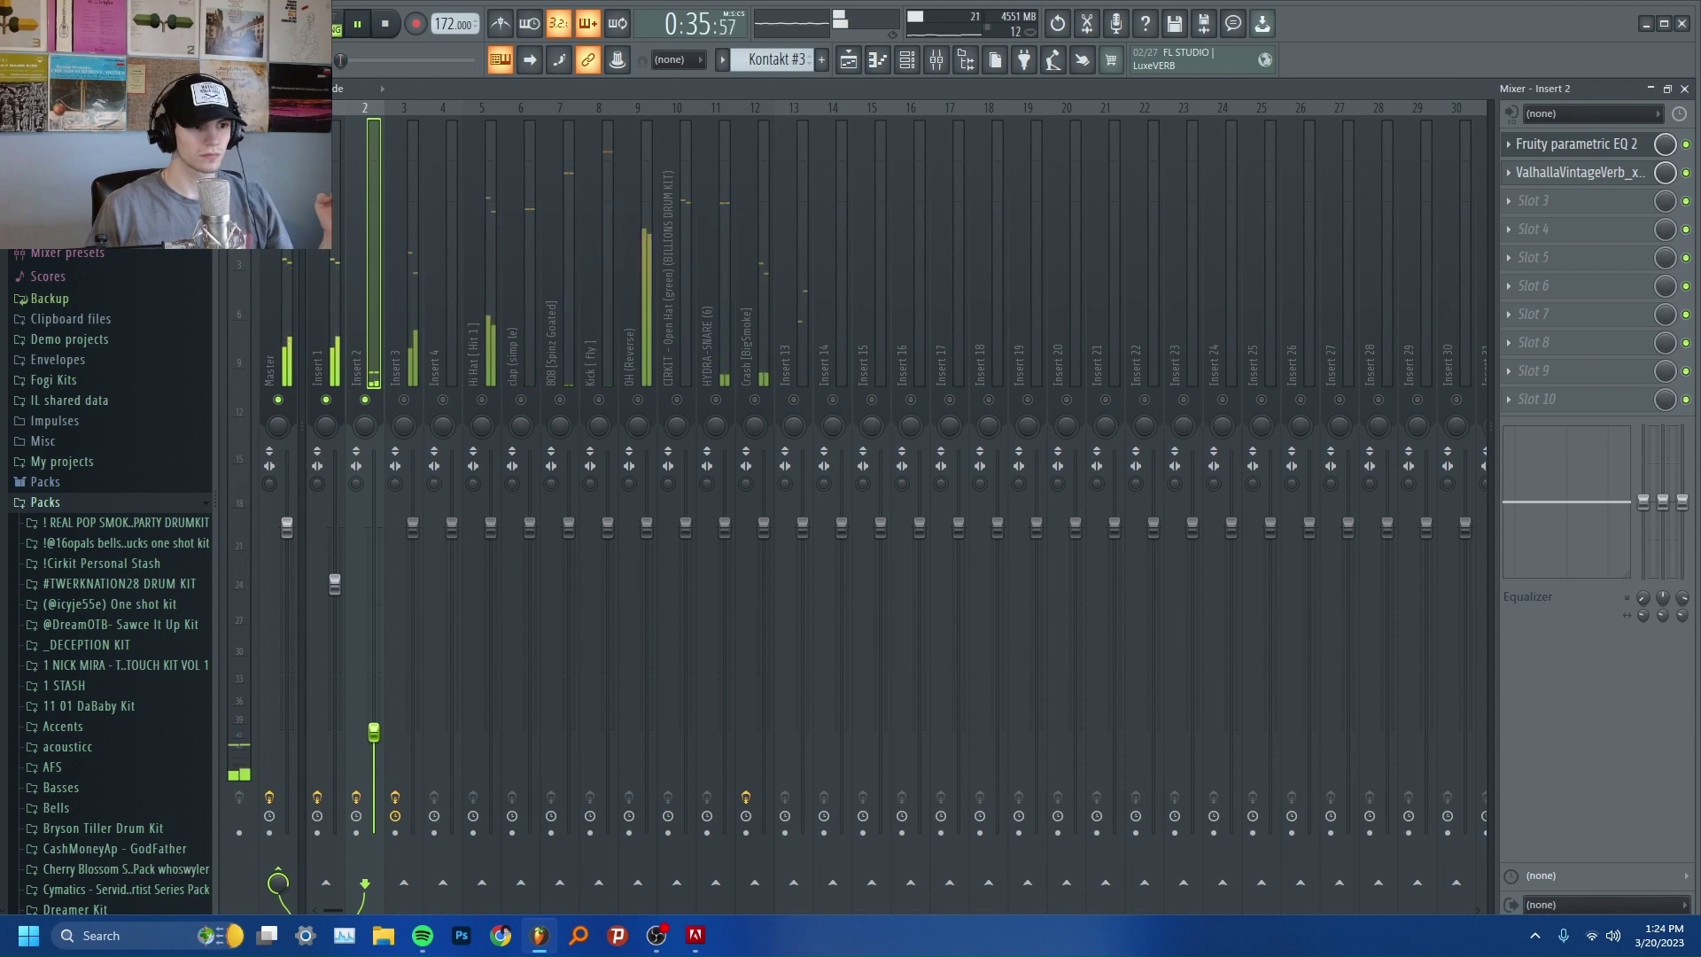
pyautogui.press('space')
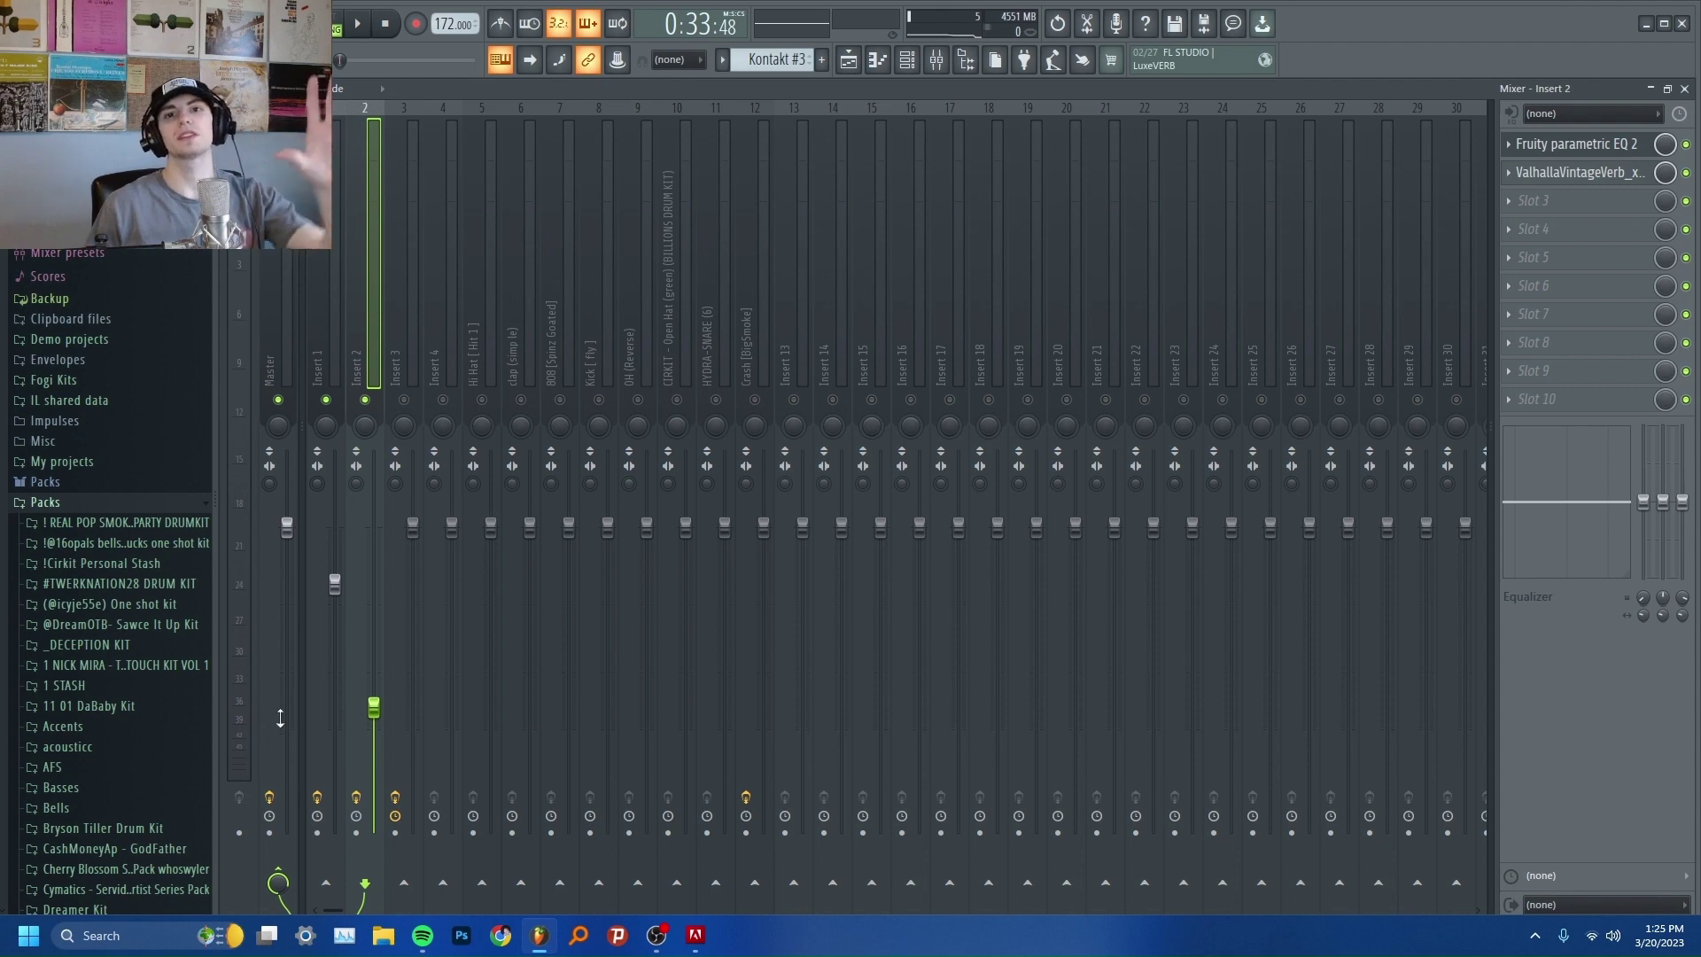
# Step: Unmute Insert 3, pull it down to silence, and raise its fader during playback to slightly above Insert 1's fader
pyautogui.click(395, 620)
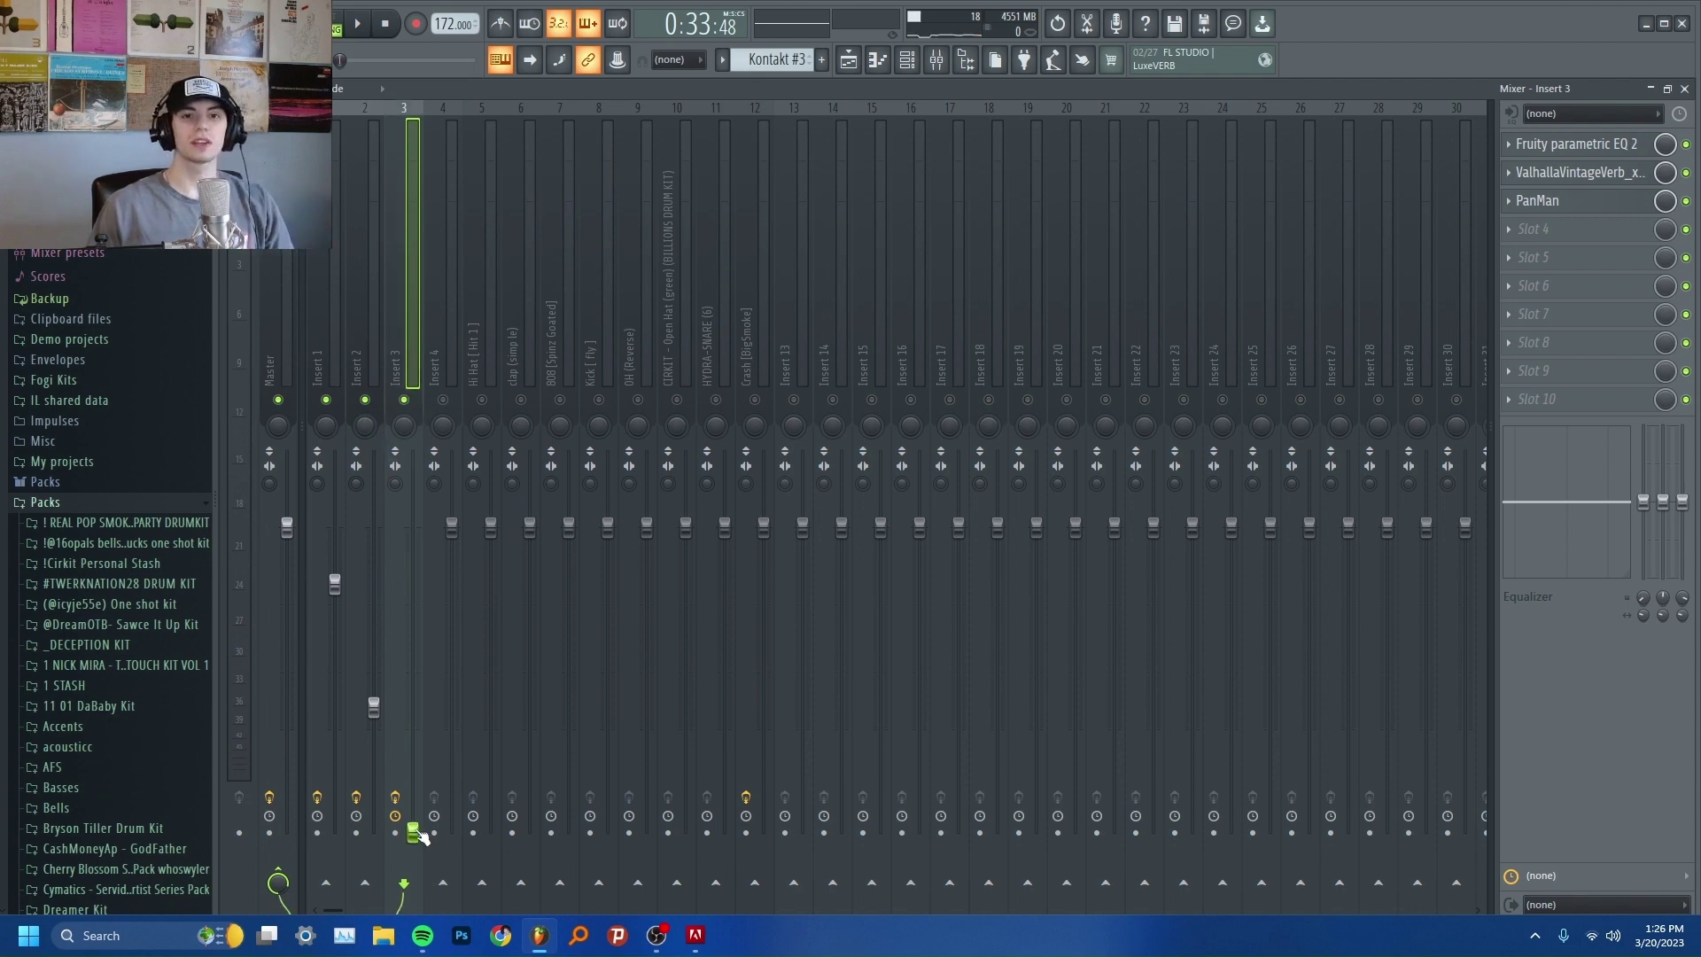
pyautogui.press('space')
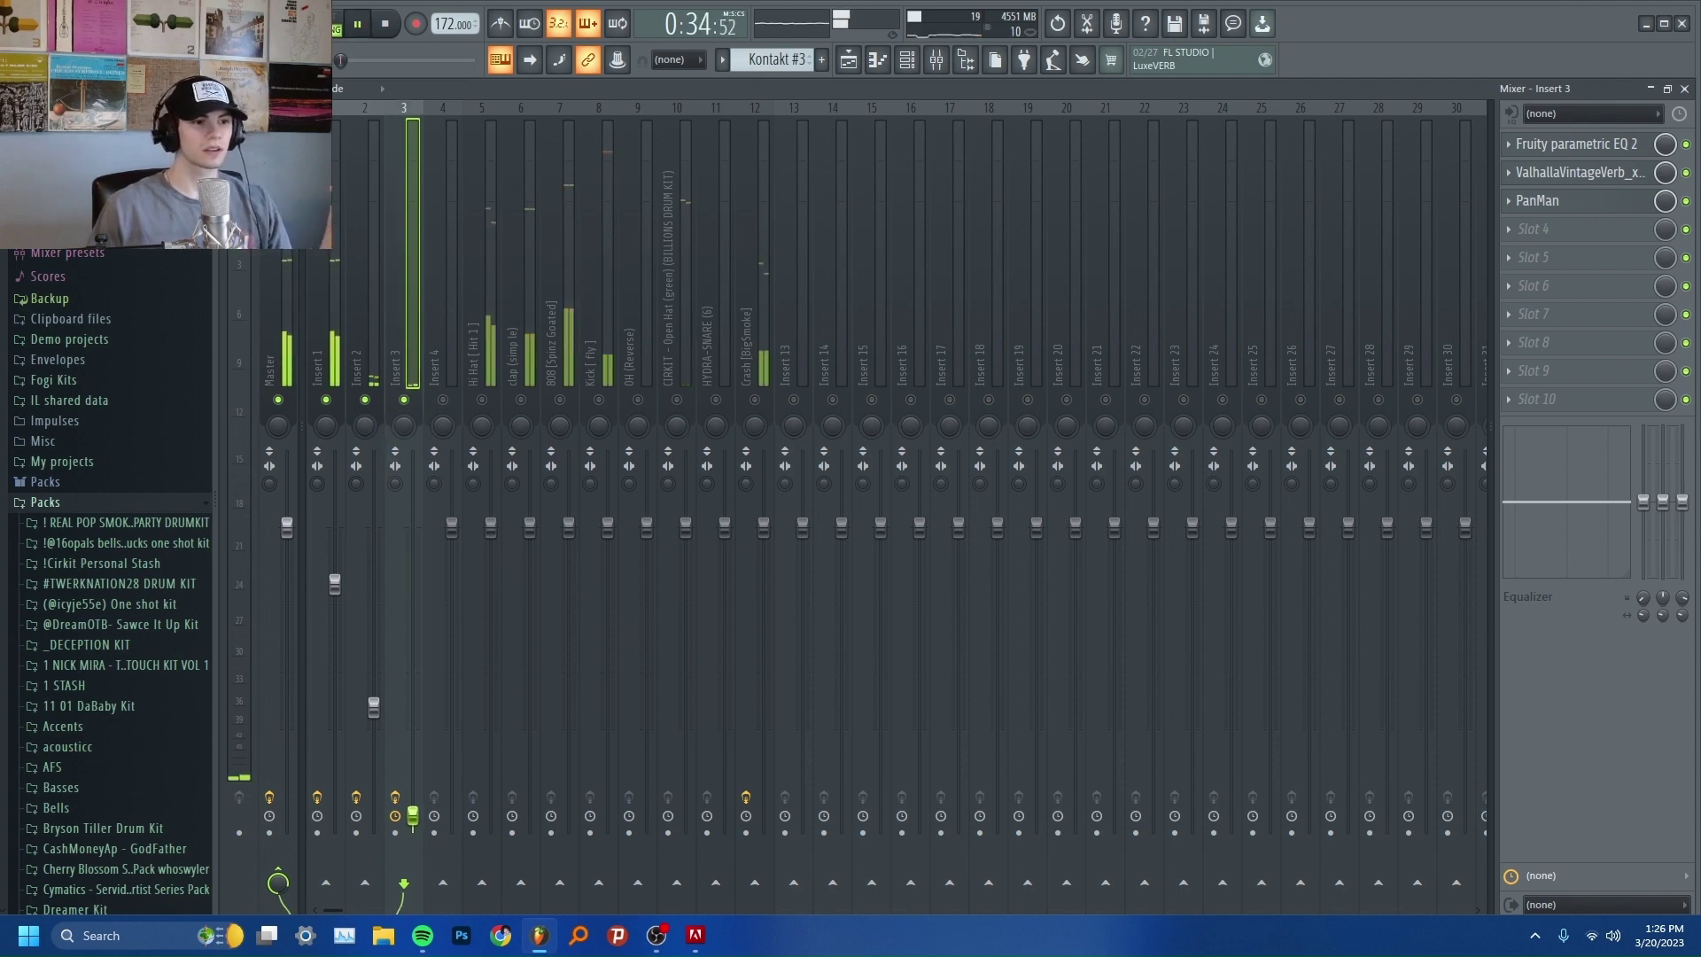
pyautogui.moveTo(412, 795); pyautogui.dragTo(413, 618)
pyautogui.press('space')
pyautogui.press('space')
pyautogui.press('space')
pyautogui.press('space')
pyautogui.press('space')
pyautogui.press('space')
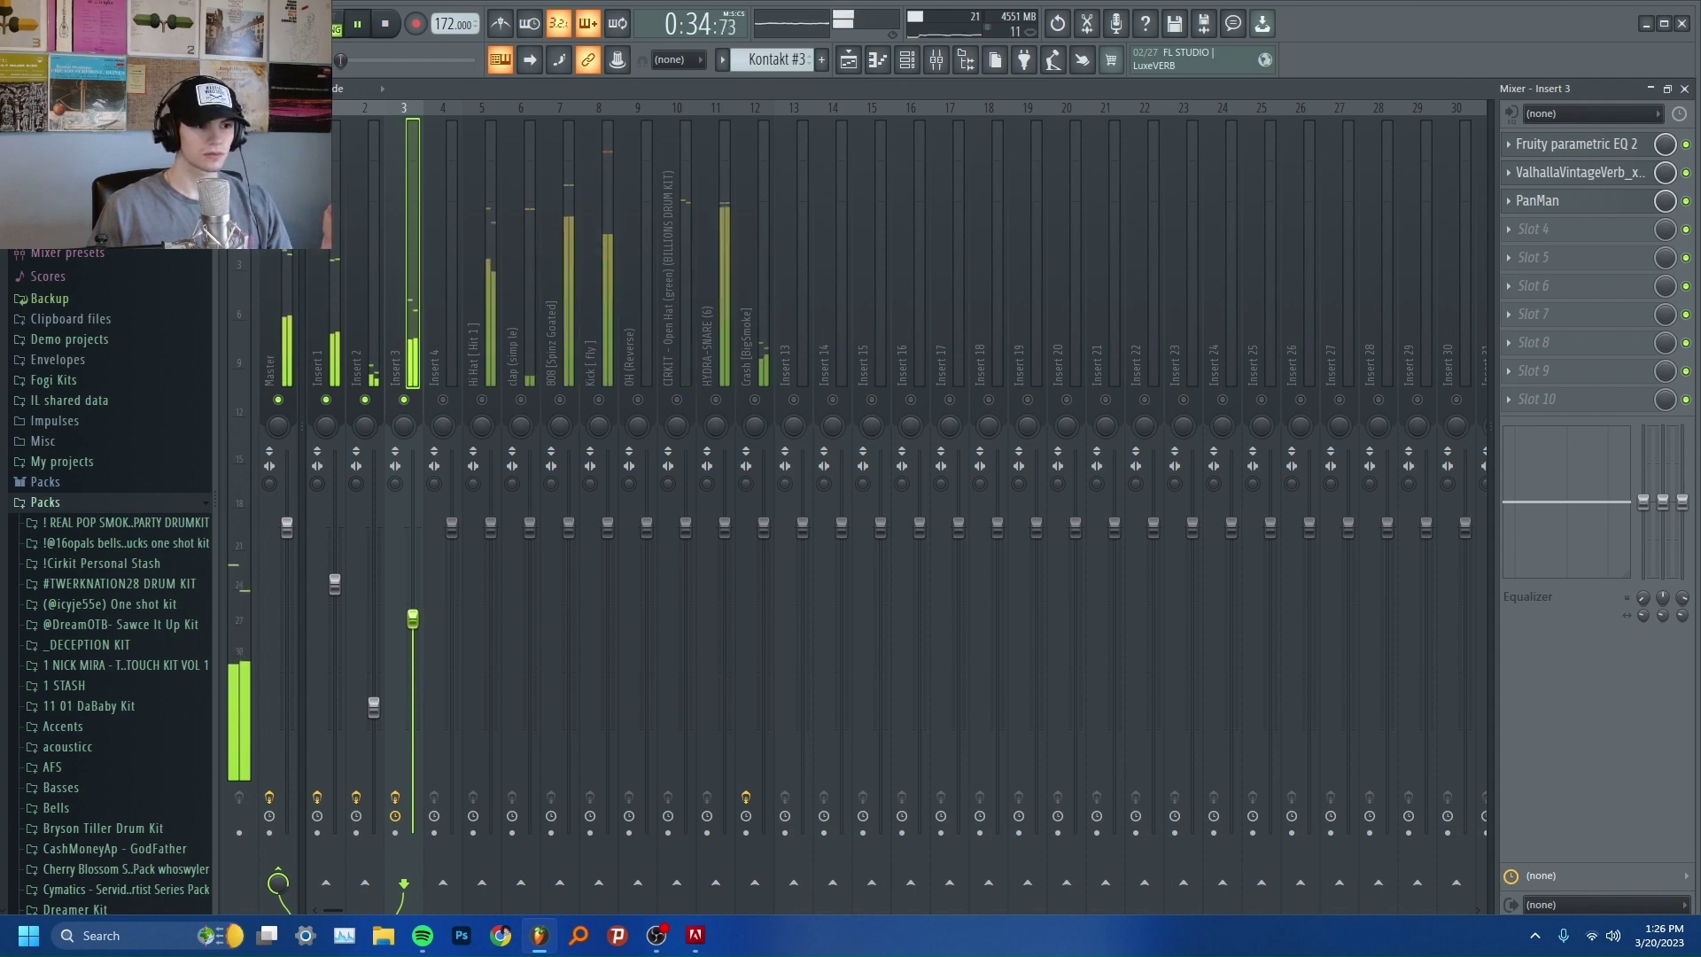
pyautogui.press('space')
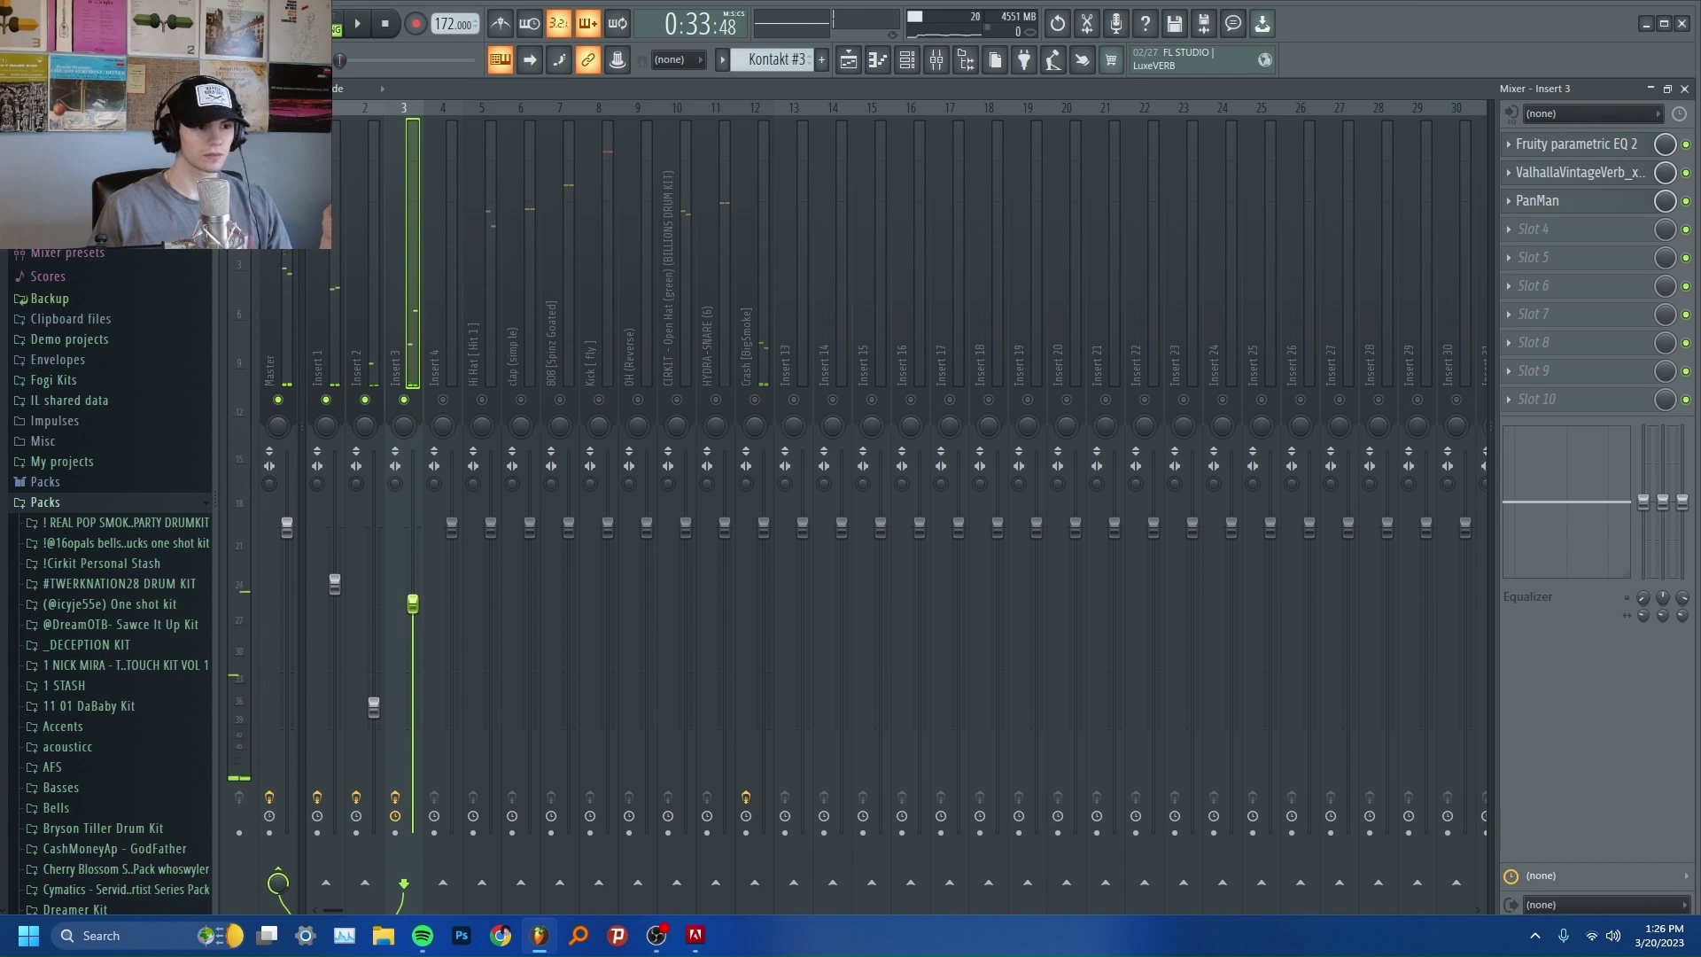
pyautogui.press('space')
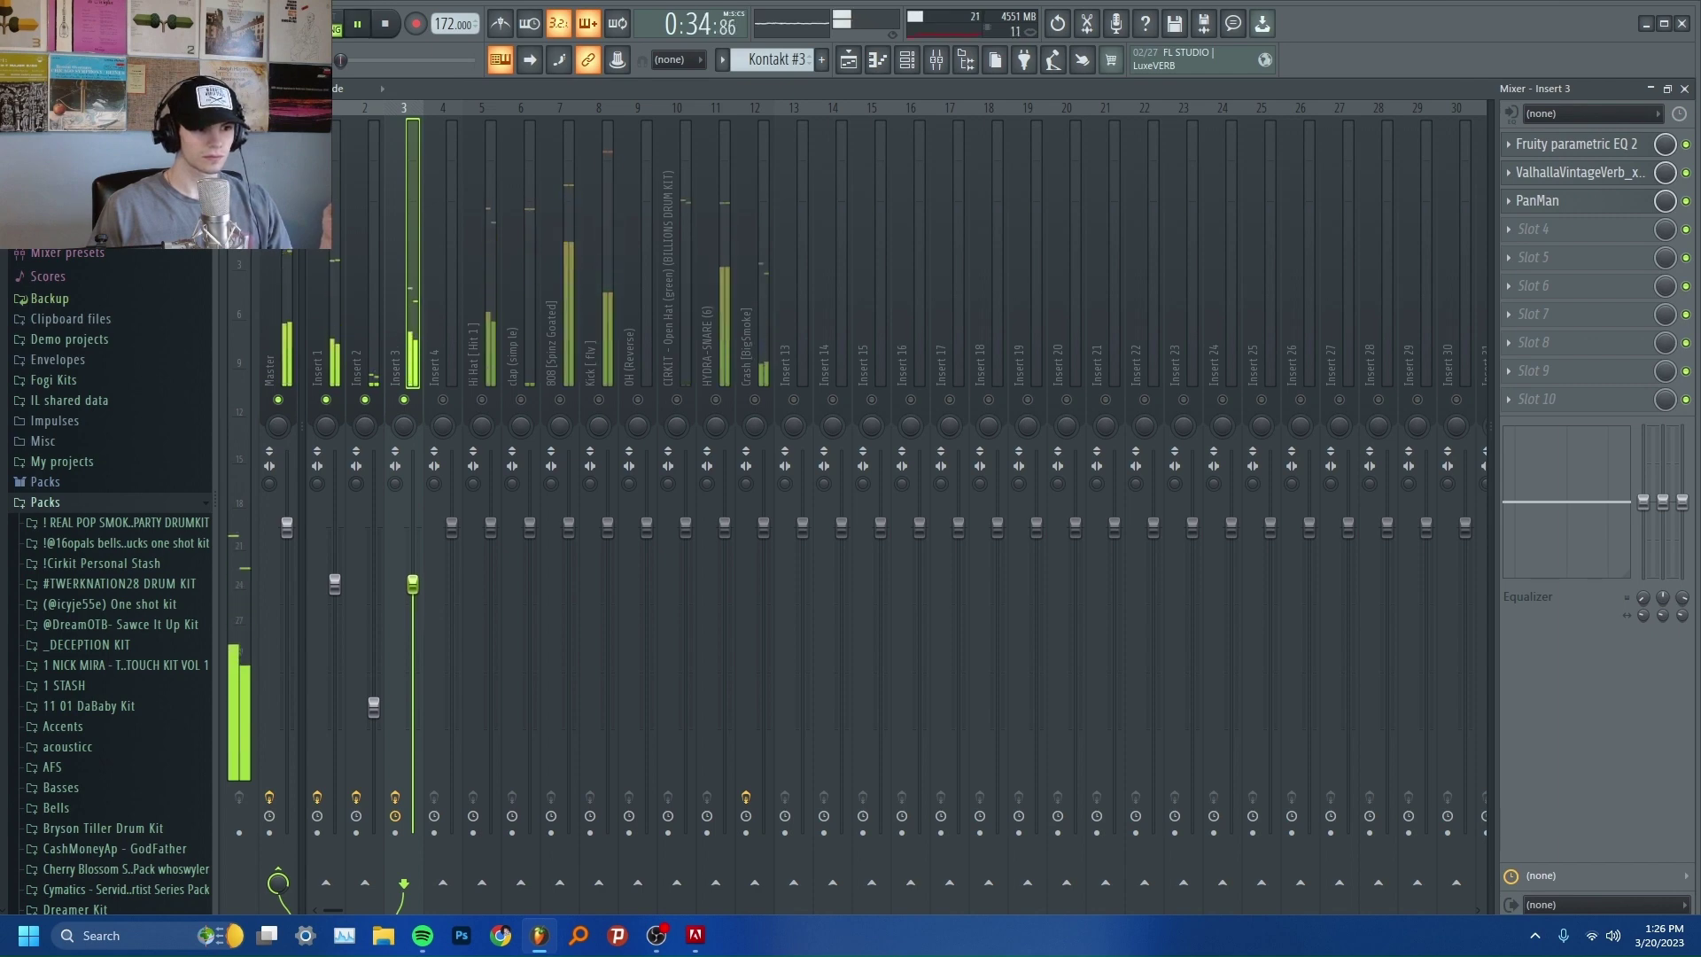
pyautogui.moveTo(413, 592); pyautogui.dragTo(413, 569)
pyautogui.press('space')
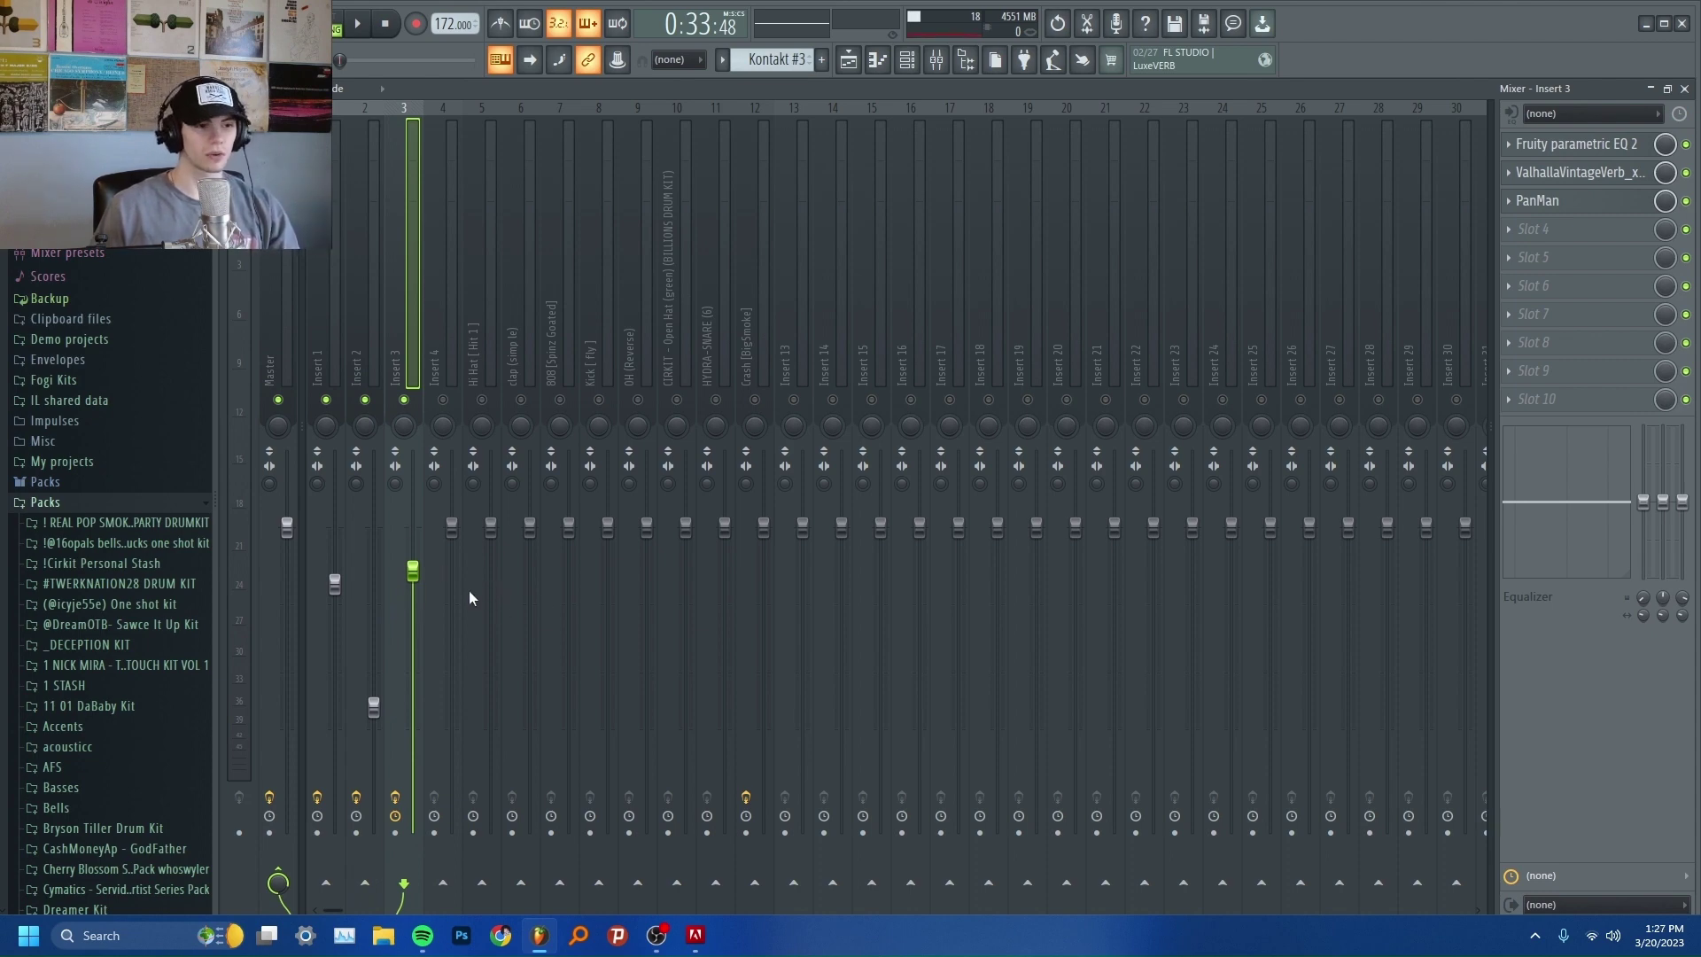
# Step: Change the playlist loop region to bars 9 to 17, where the Kontakt #4 pattern plays
pyautogui.press('F5')
pyautogui.keyDown('shift'); pyautogui.click(558, 142); pyautogui.keyUp('shift')
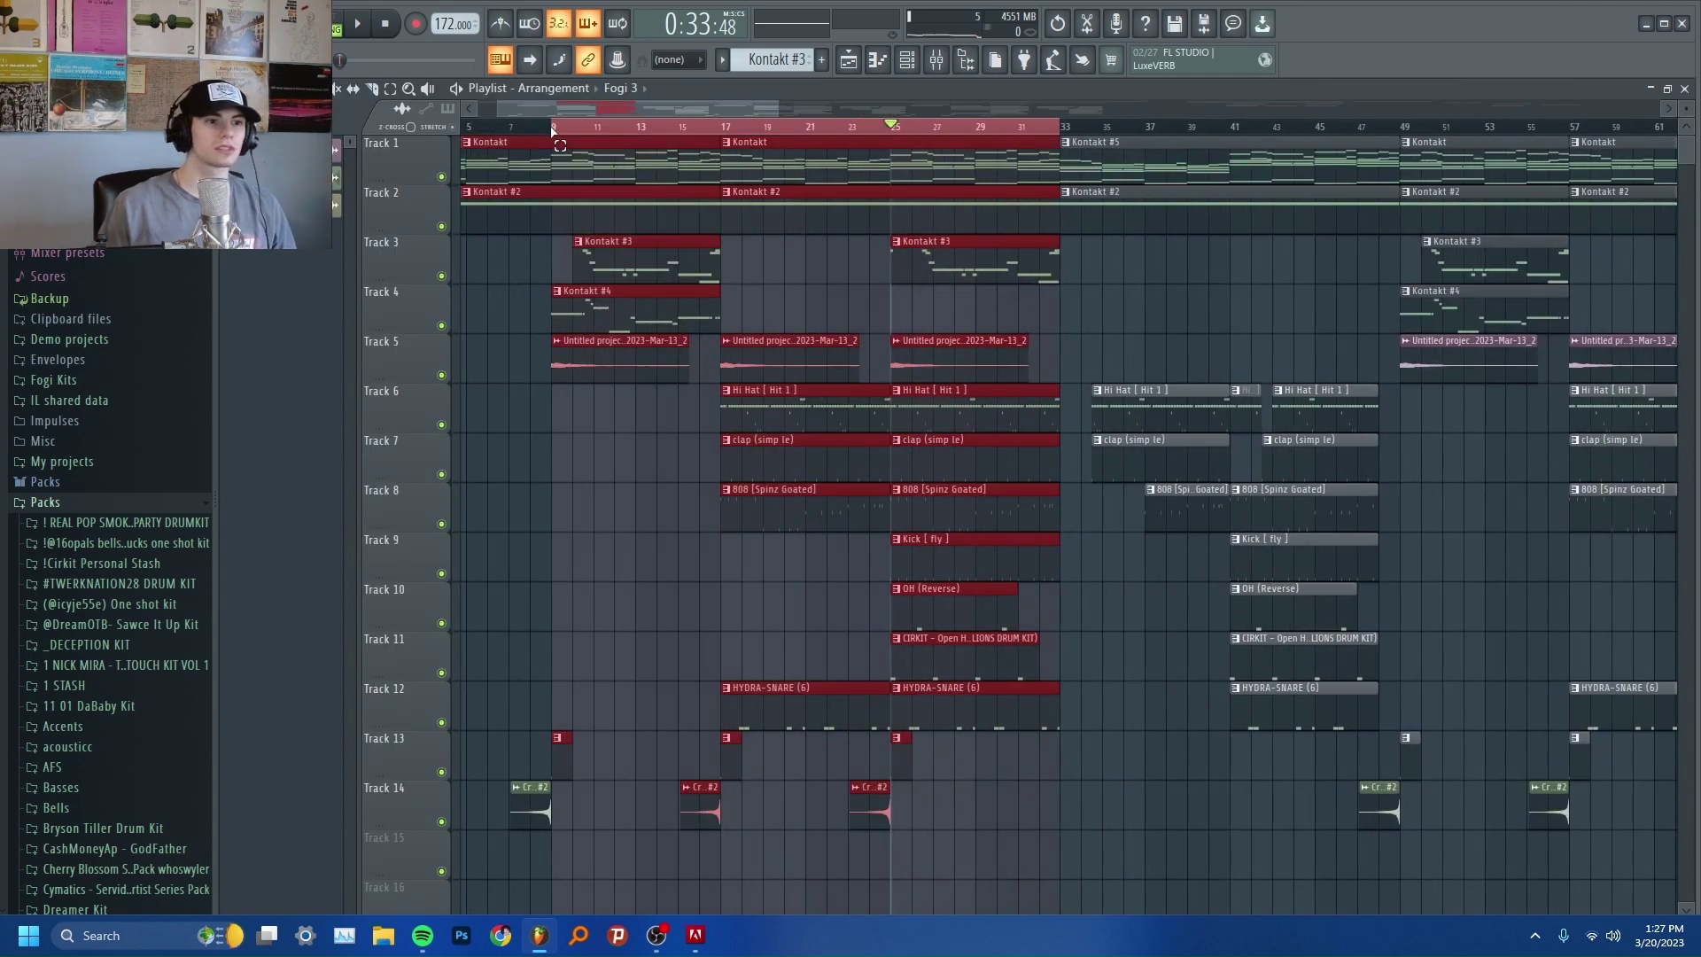
pyautogui.moveTo(930, 142); pyautogui.dragTo(722, 168)
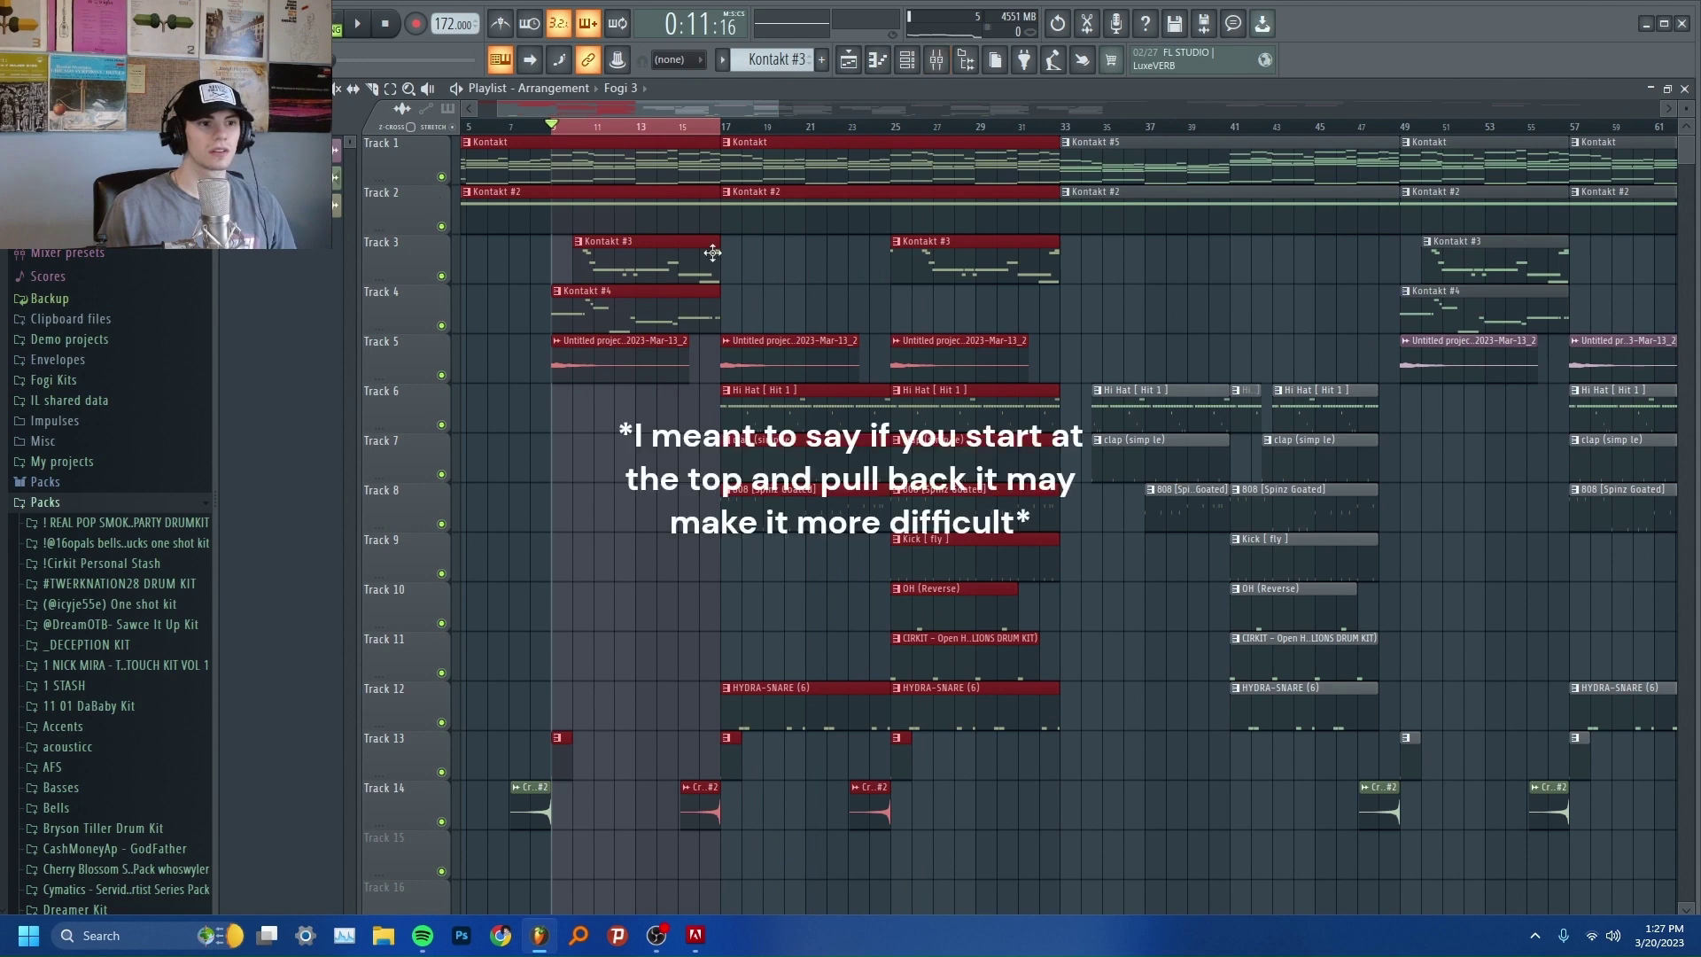
# Step: Unmute Insert 4, pull it down to silence, and raise its fader during playback to a level between Inserts 1 and 2
pyautogui.click(936, 62)
pyautogui.press('space')
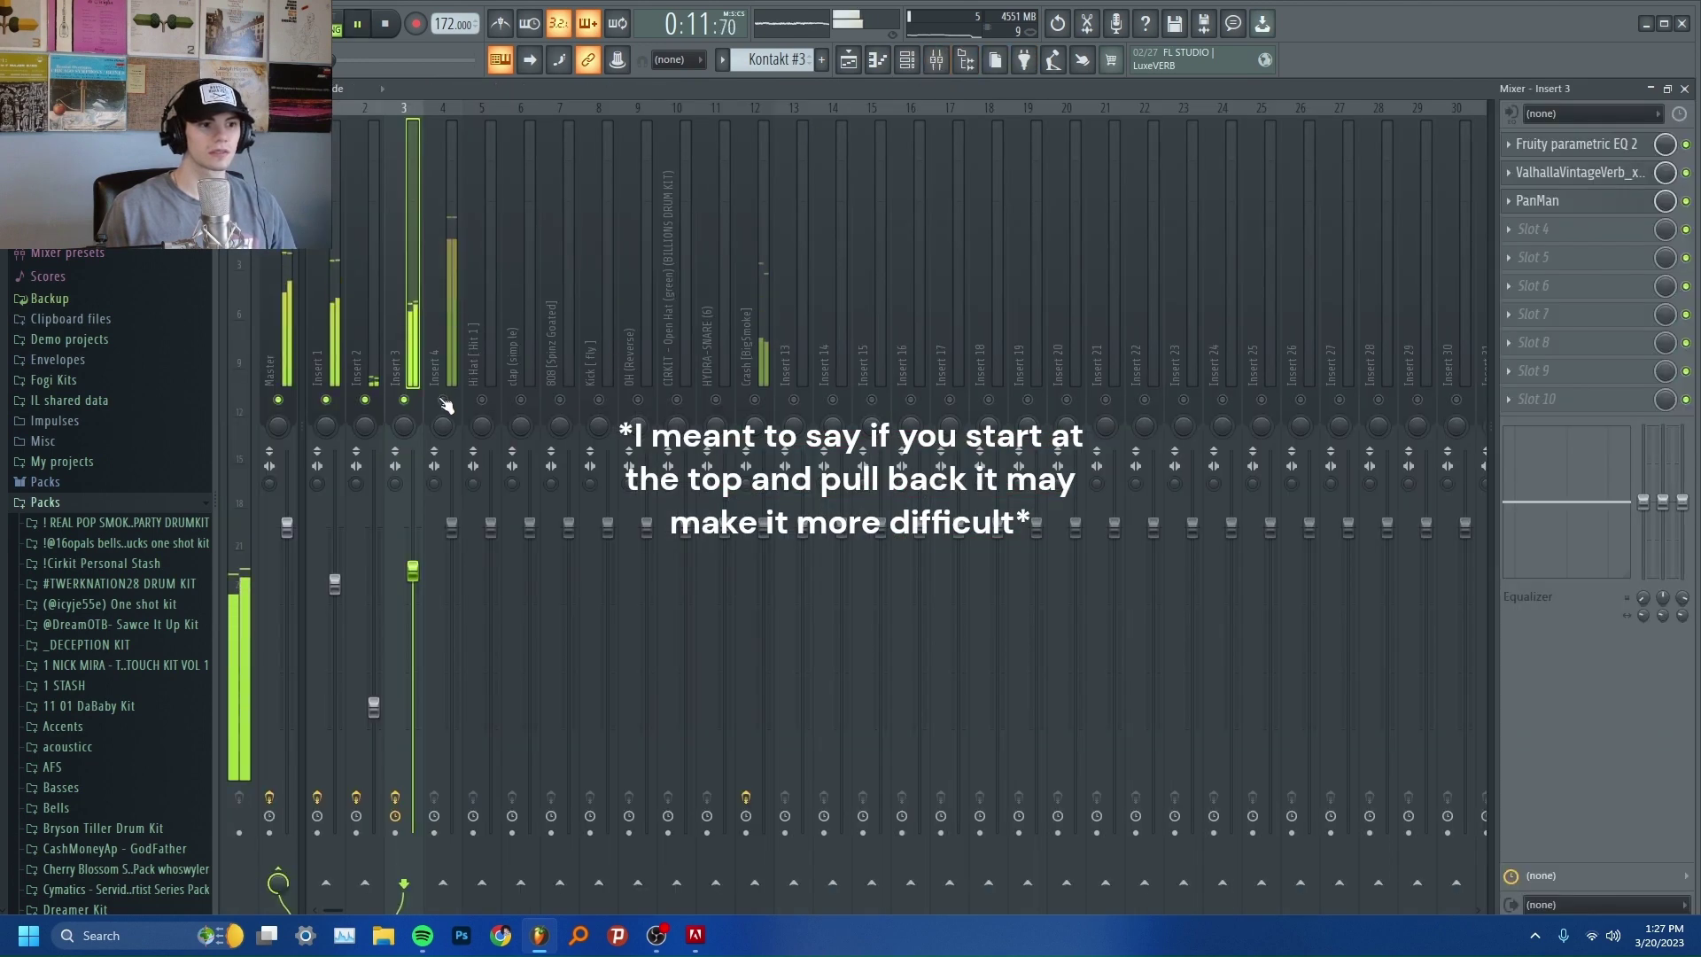
pyautogui.press('space')
pyautogui.click(467, 314)
pyautogui.click(453, 345)
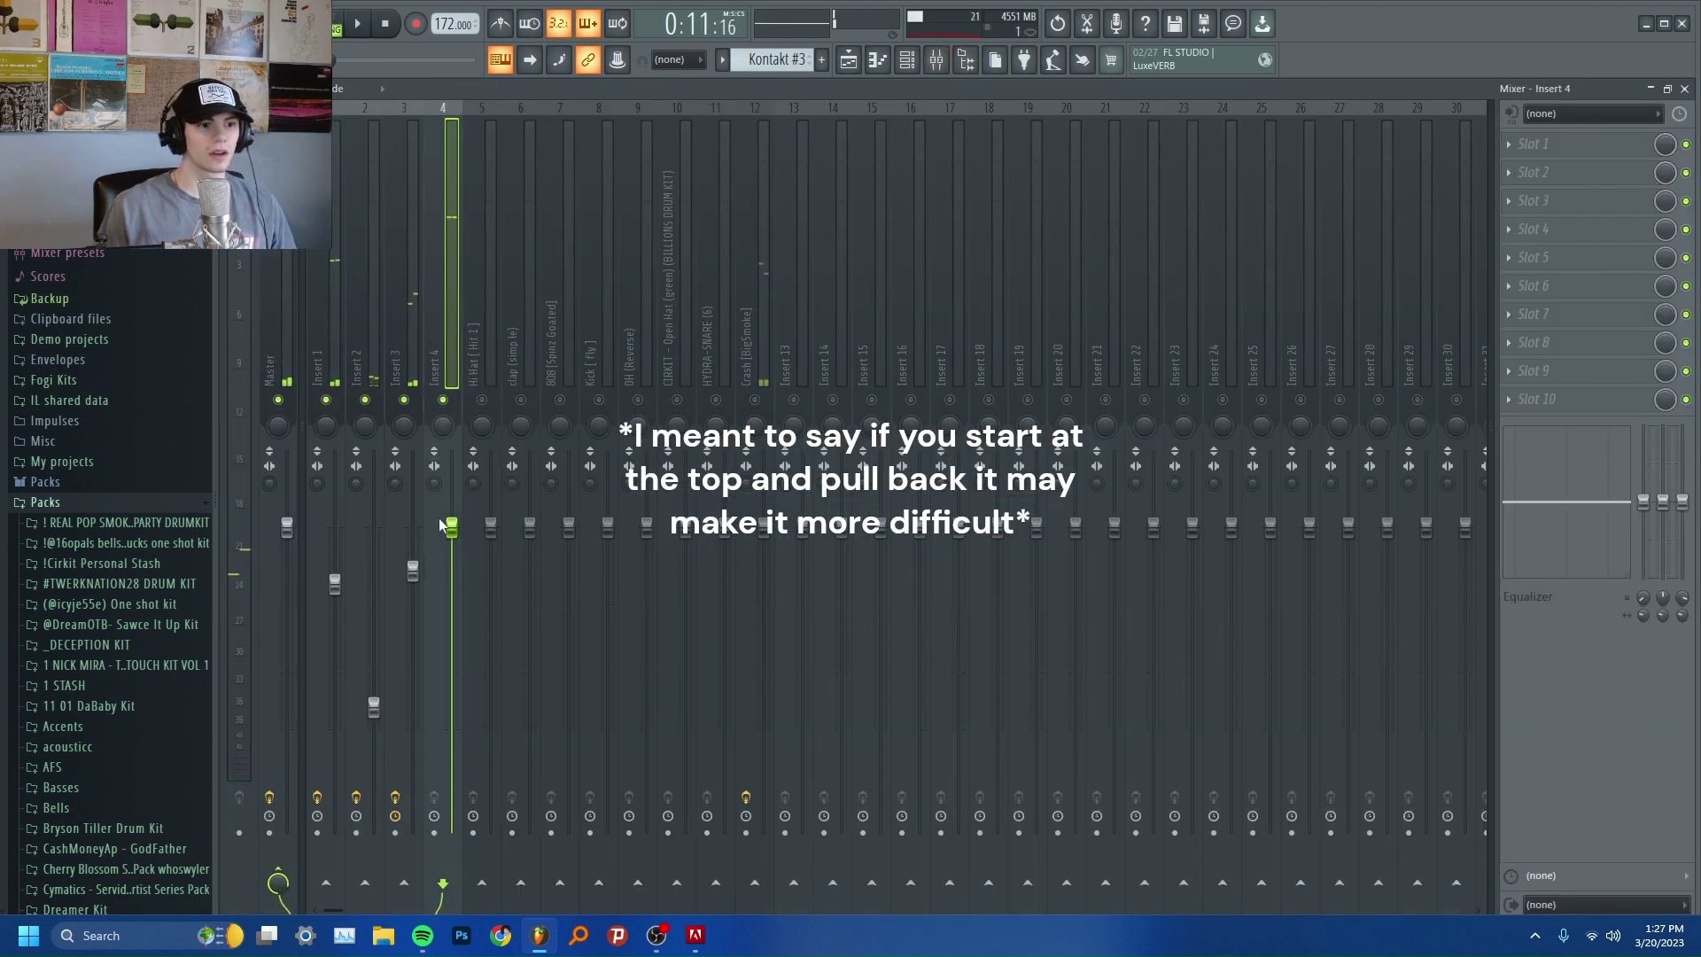
pyautogui.moveTo(452, 585); pyautogui.dragTo(452, 833)
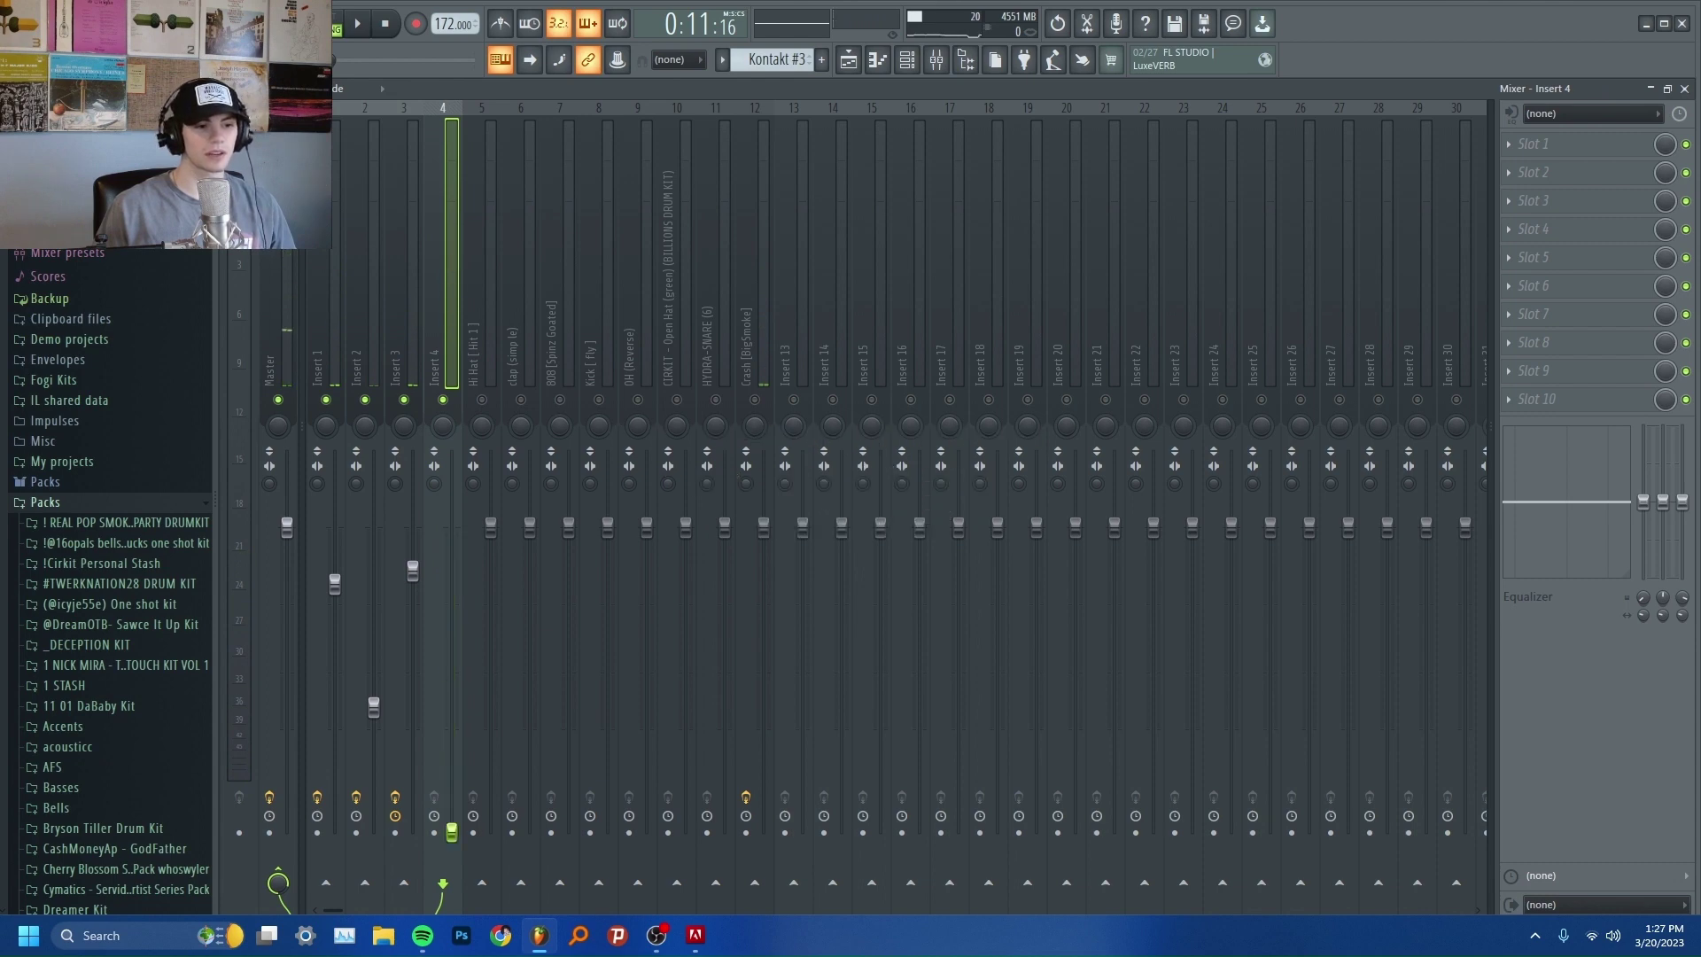
pyautogui.press('space')
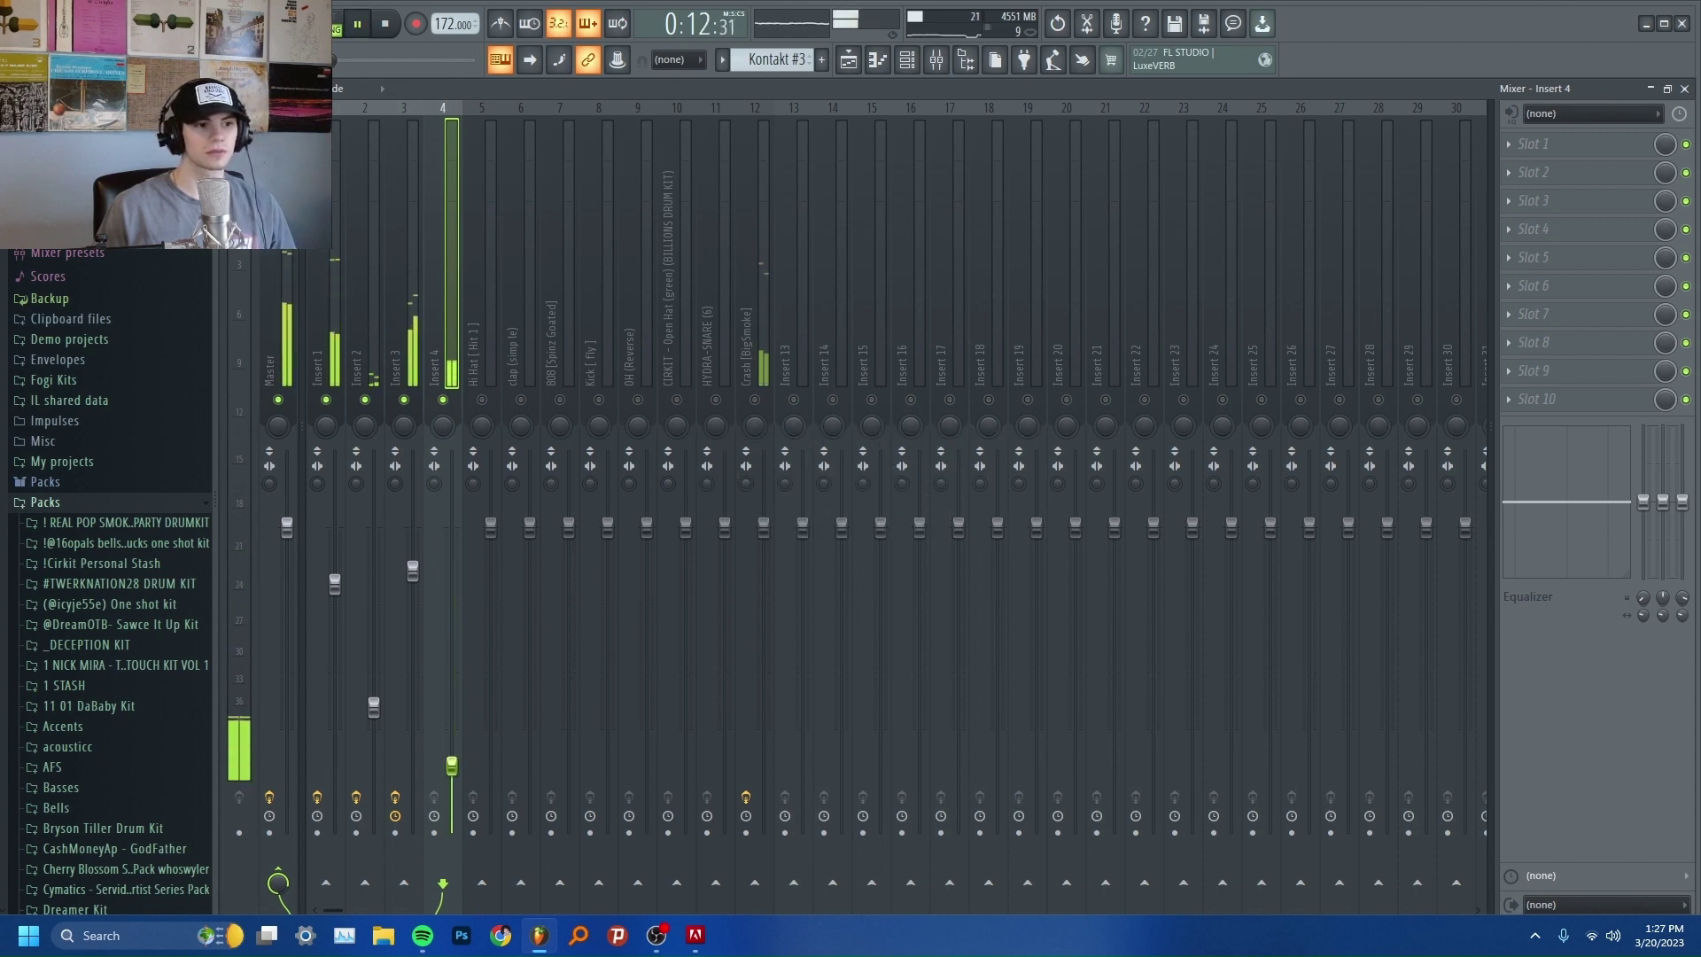
pyautogui.moveTo(452, 721); pyautogui.dragTo(451, 667)
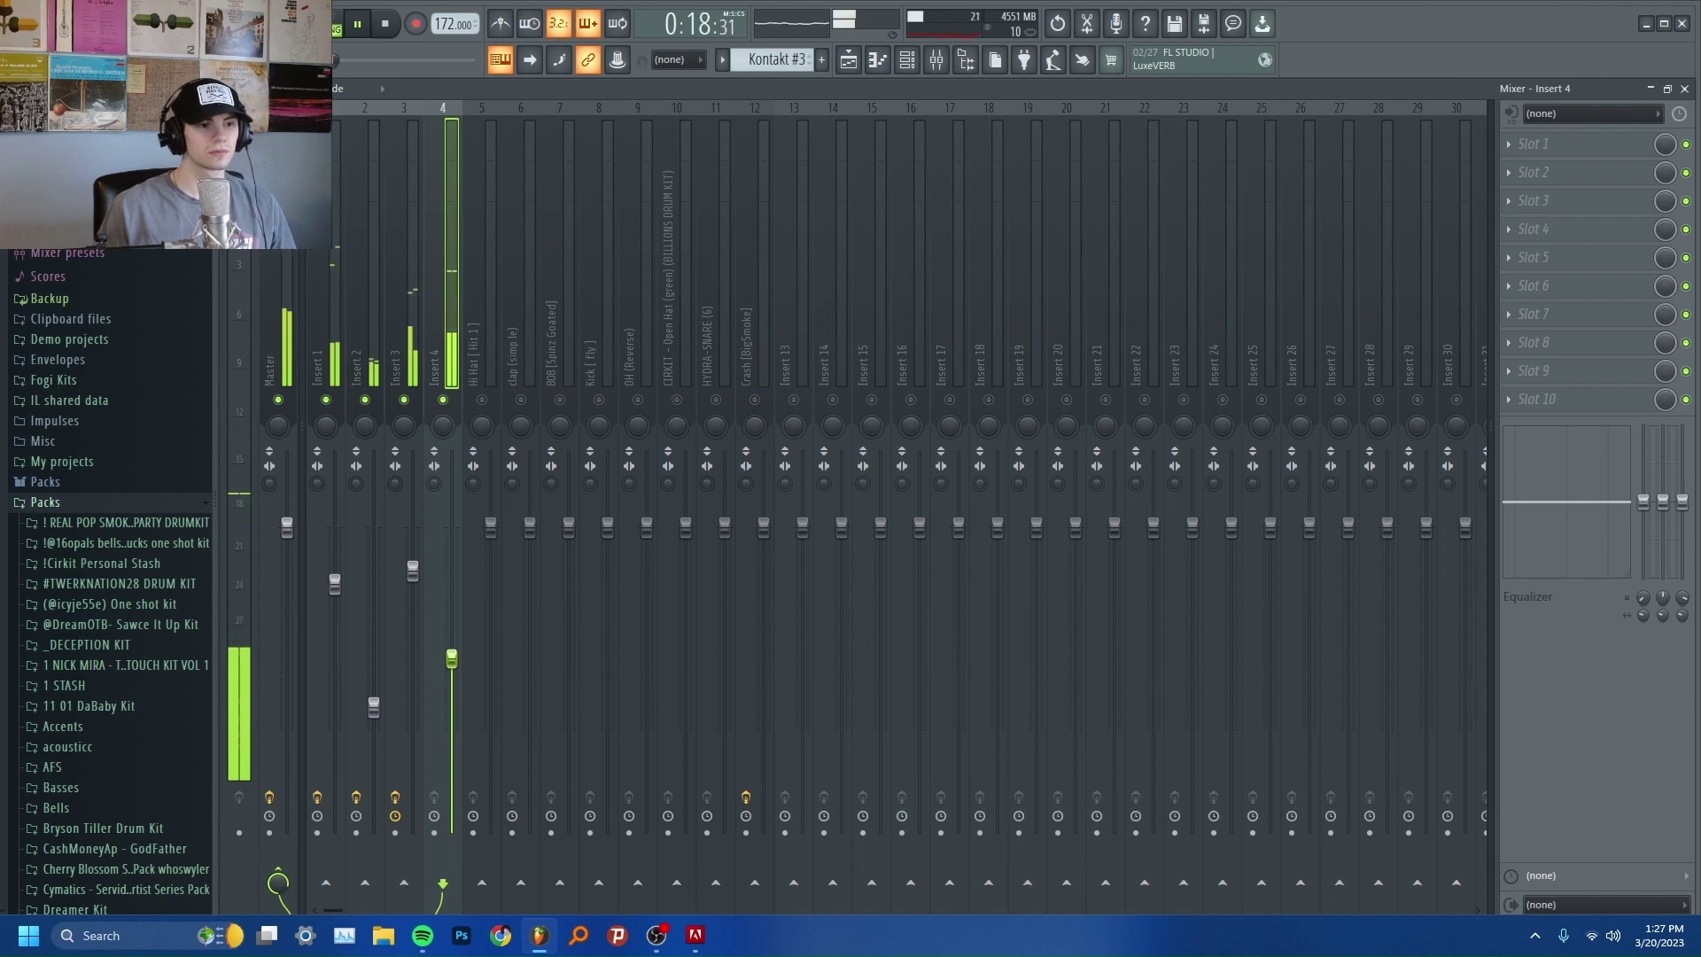
pyautogui.moveTo(451, 656); pyautogui.dragTo(452, 652)
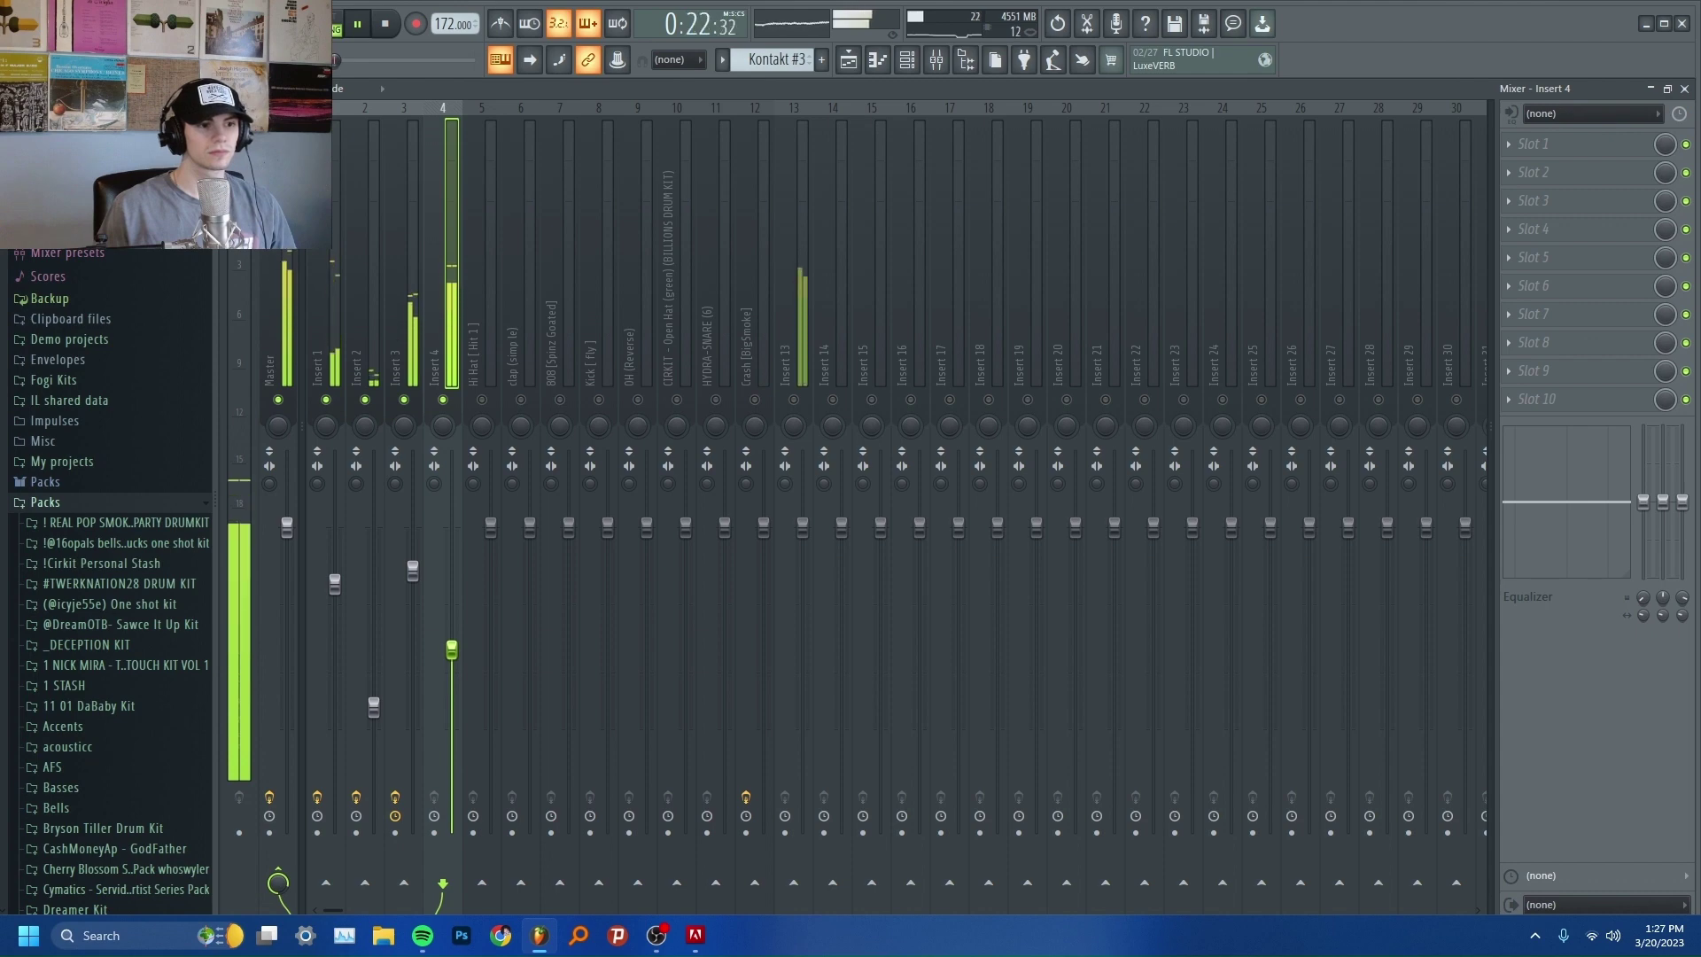
pyautogui.press('space')
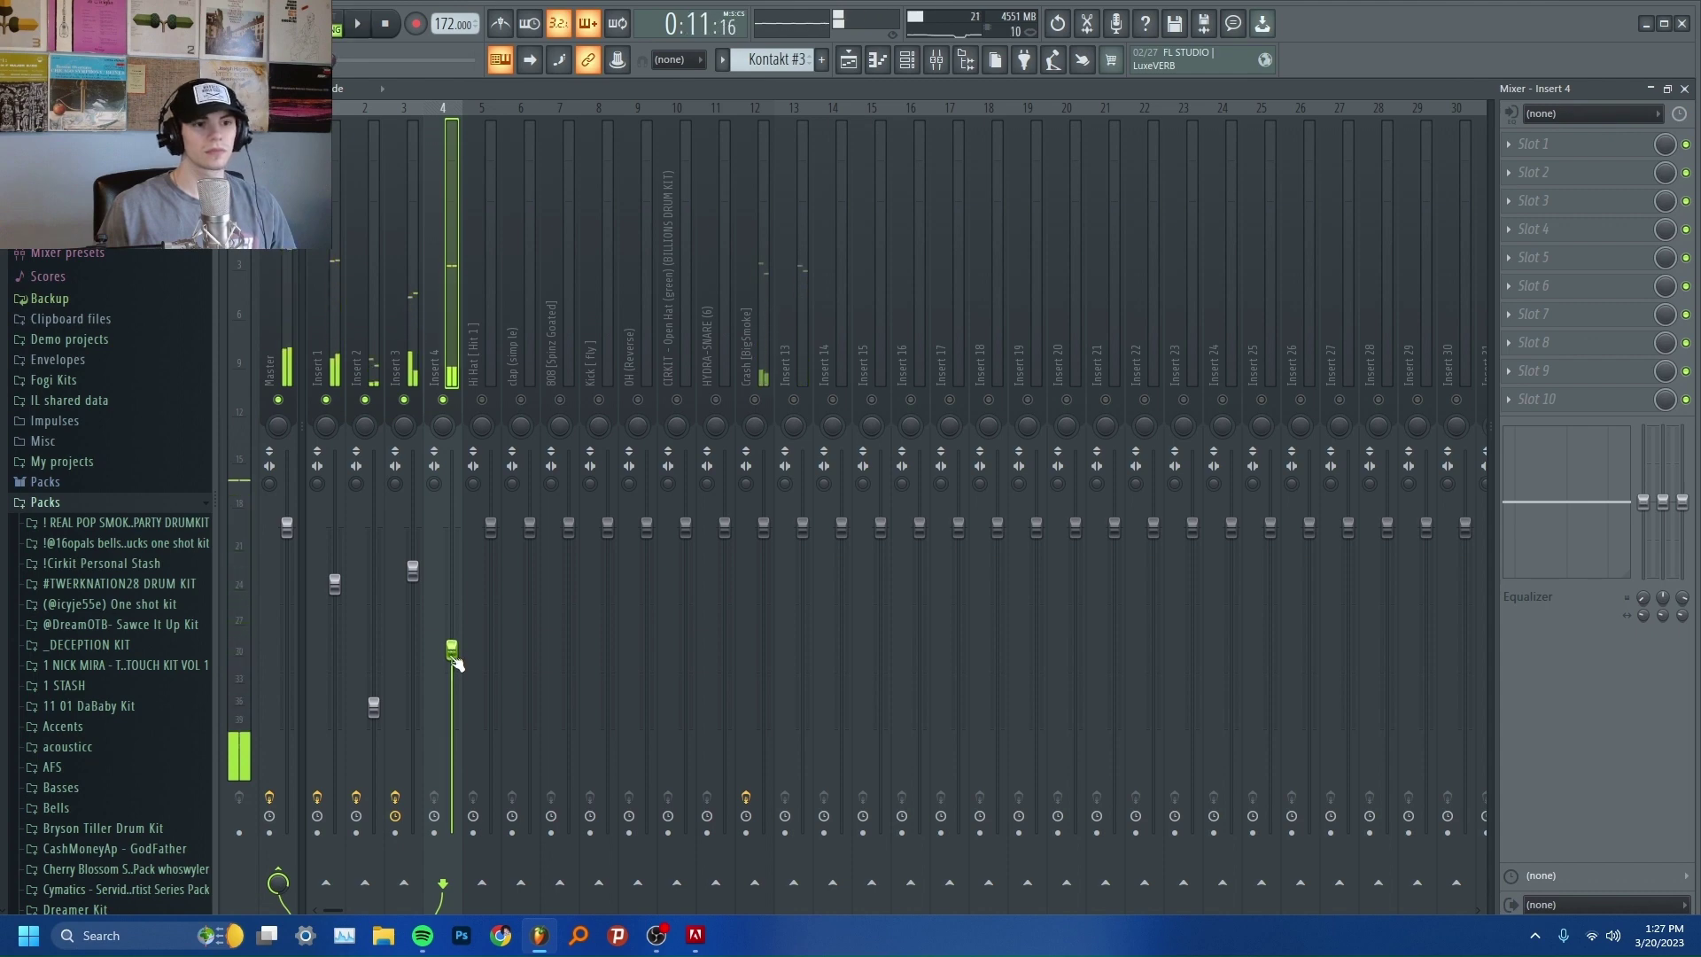
# Step: Pull the clap insert down to silence and raise its fader to slightly below Insert 1's fader while looping from bar 25
pyautogui.click(498, 476)
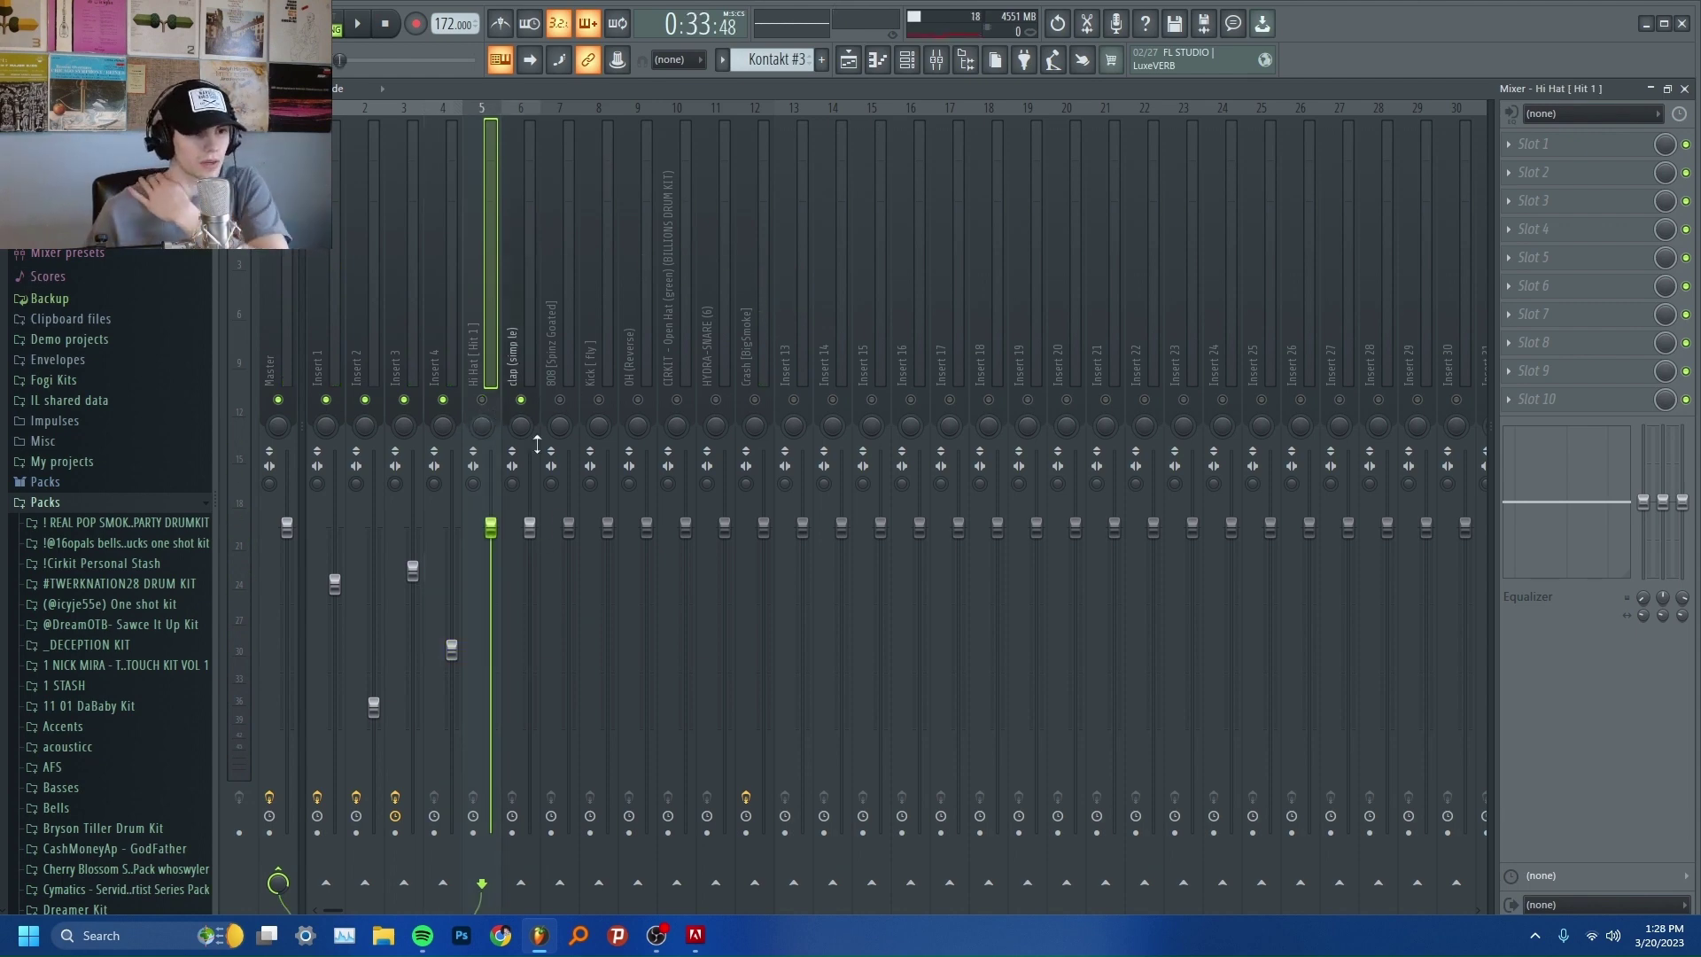
pyautogui.moveTo(519, 524); pyautogui.dragTo(519, 827)
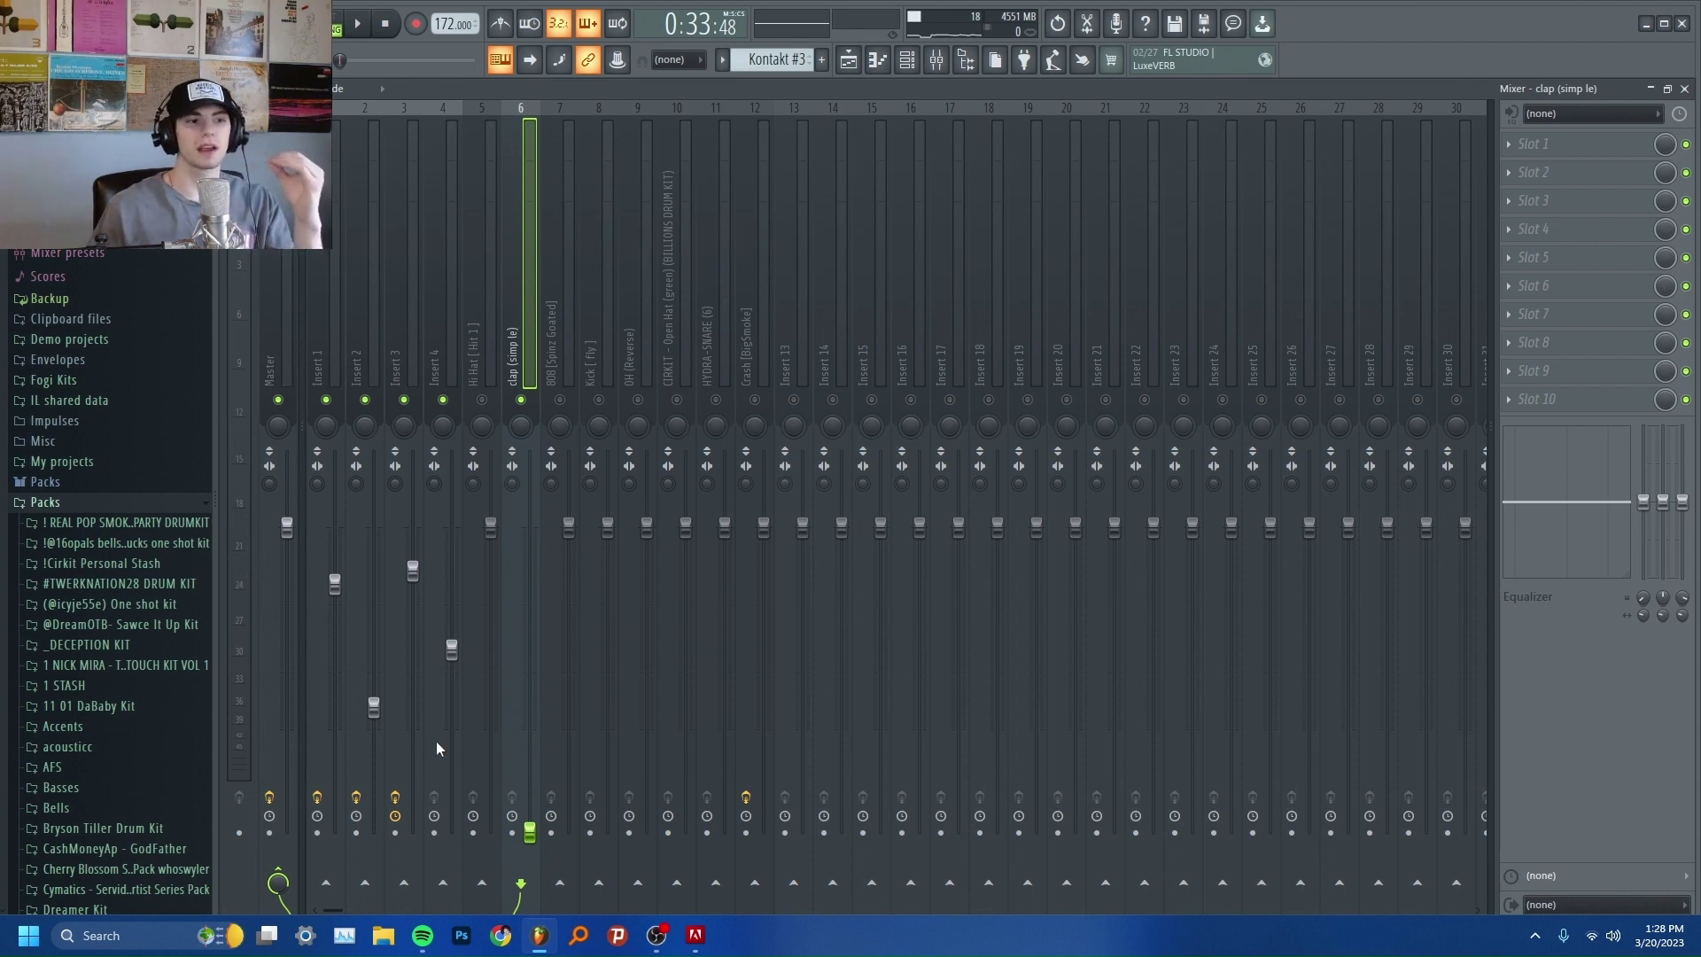
pyautogui.press('space')
pyautogui.moveTo(529, 831); pyautogui.dragTo(529, 611)
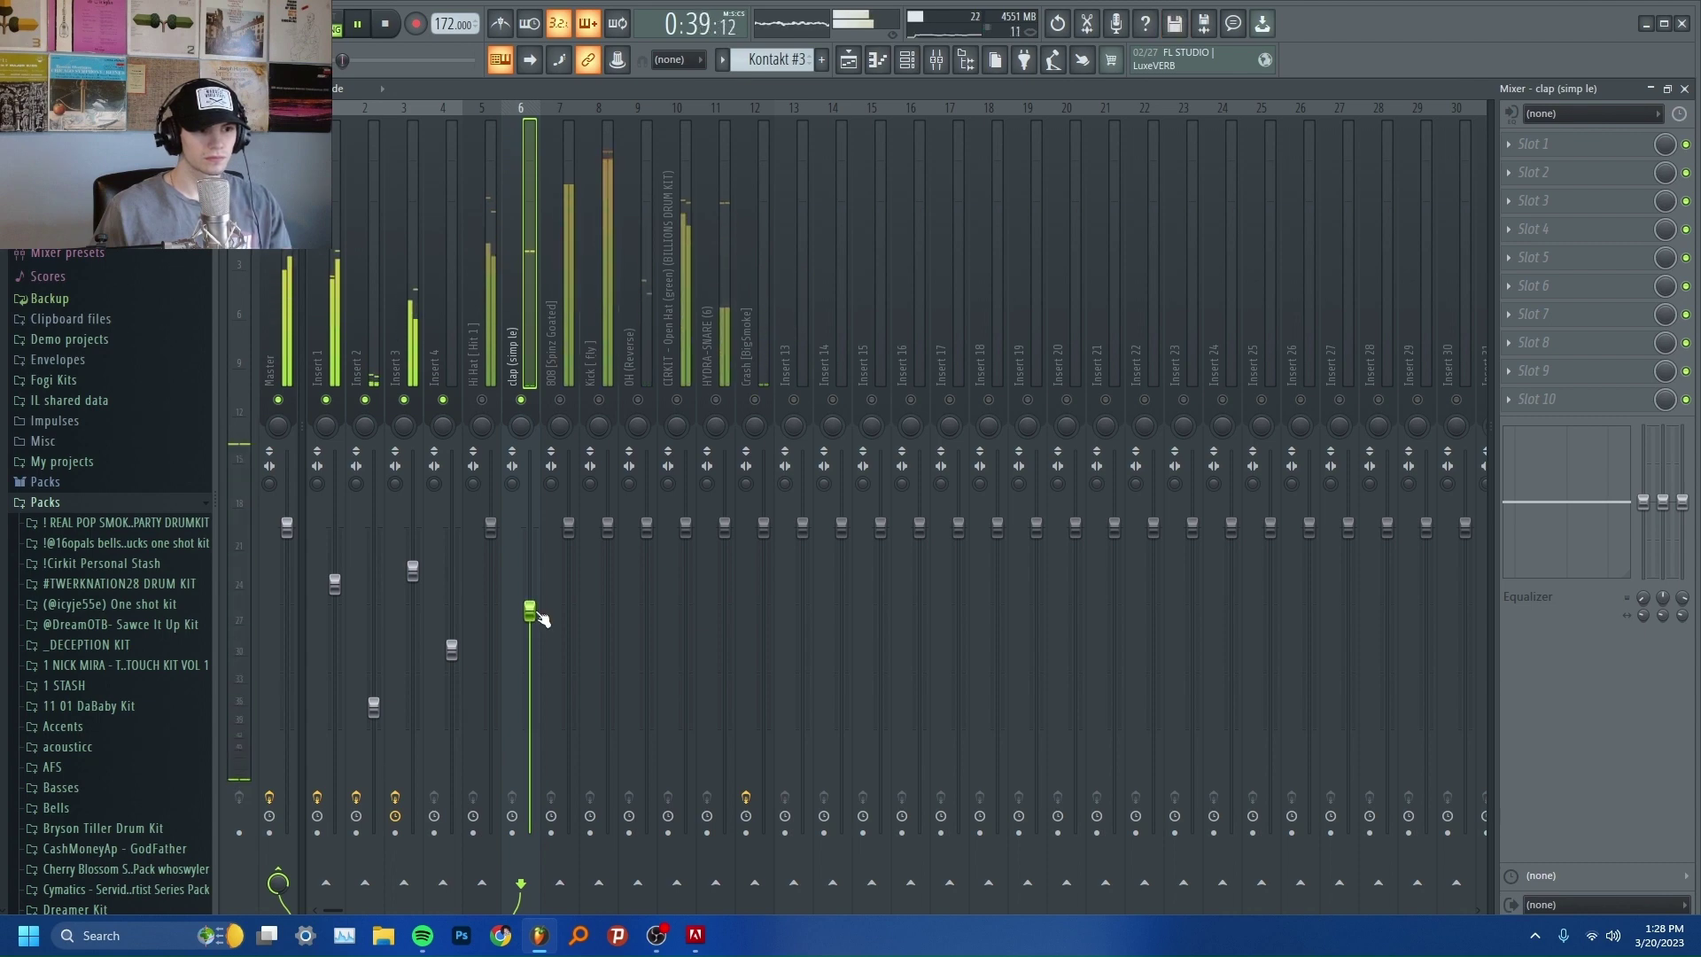
pyautogui.press('space')
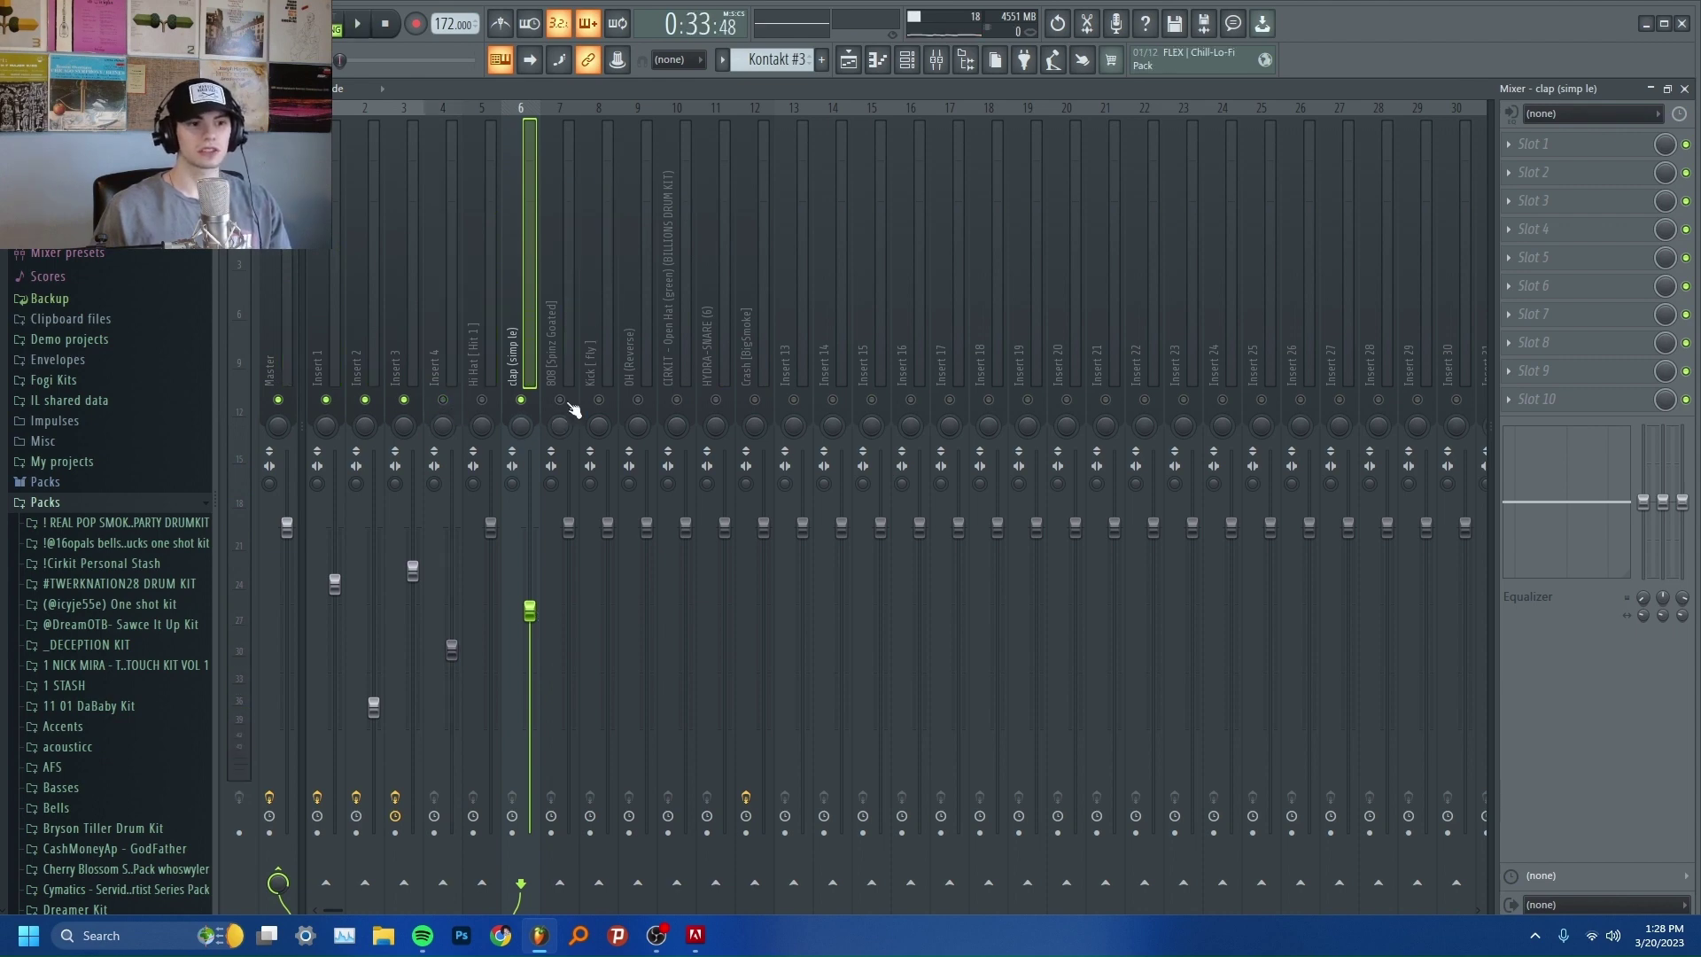
# Step: Unmute the 808 insert and lower its fader to about the level of Insert 4's fader while the loop plays
pyautogui.moveTo(580, 522); pyautogui.dragTo(569, 652)
pyautogui.press('space')
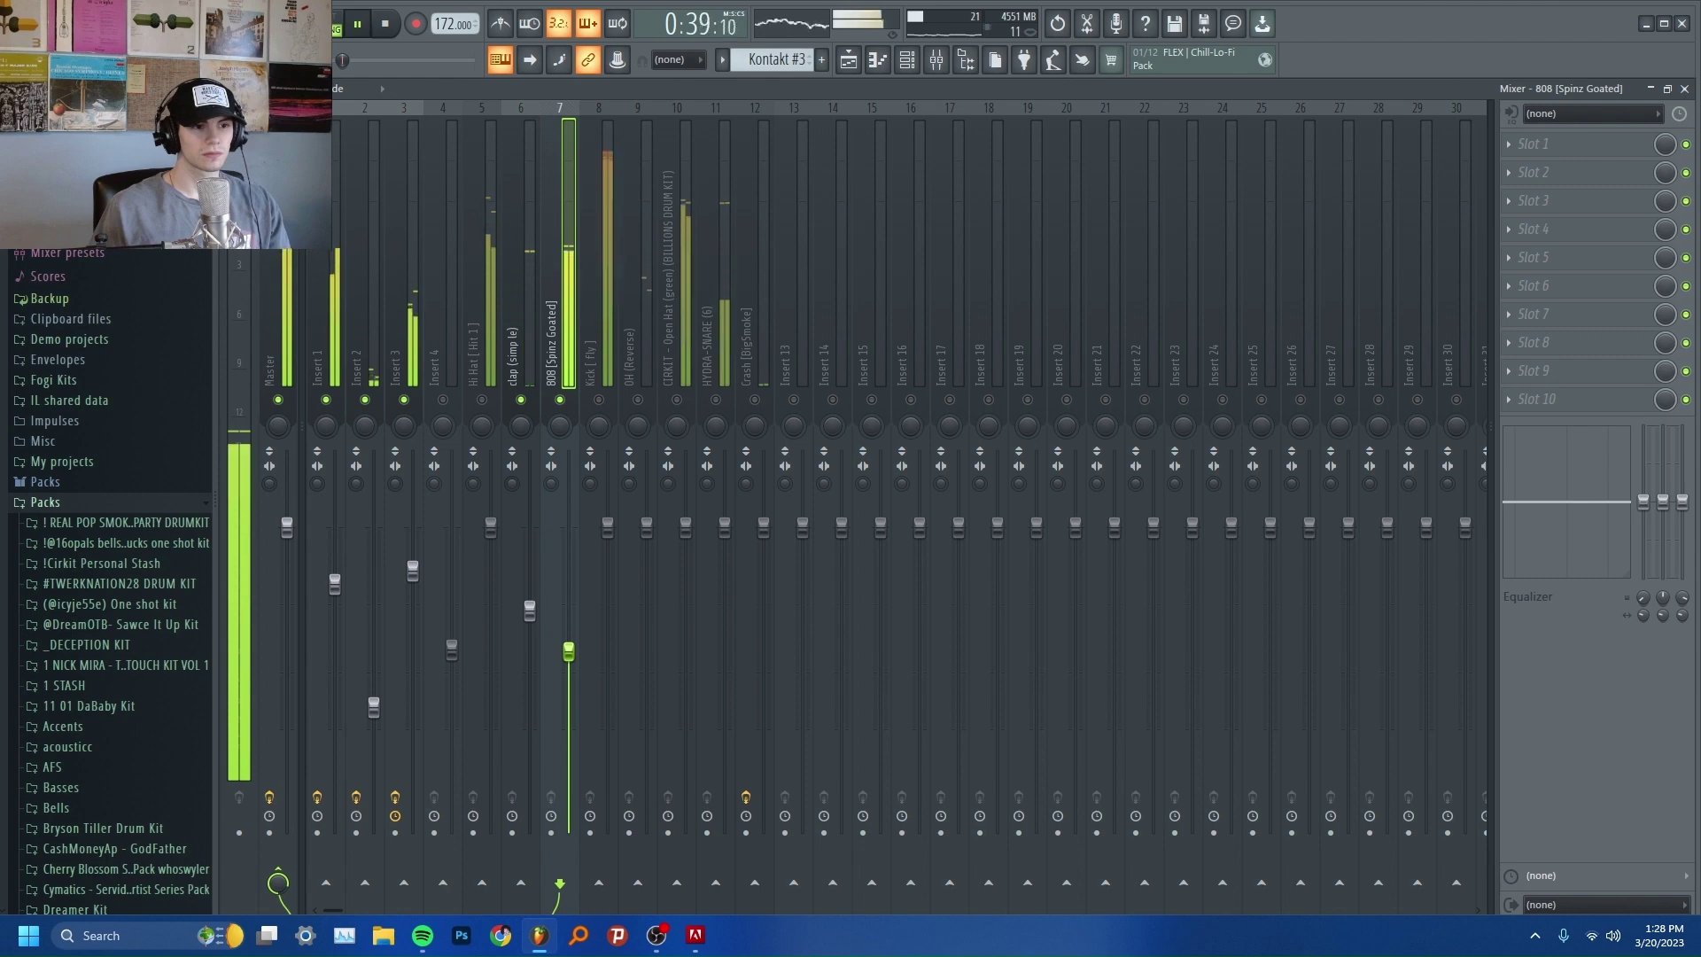
pyautogui.moveTo(568, 652); pyautogui.dragTo(569, 647)
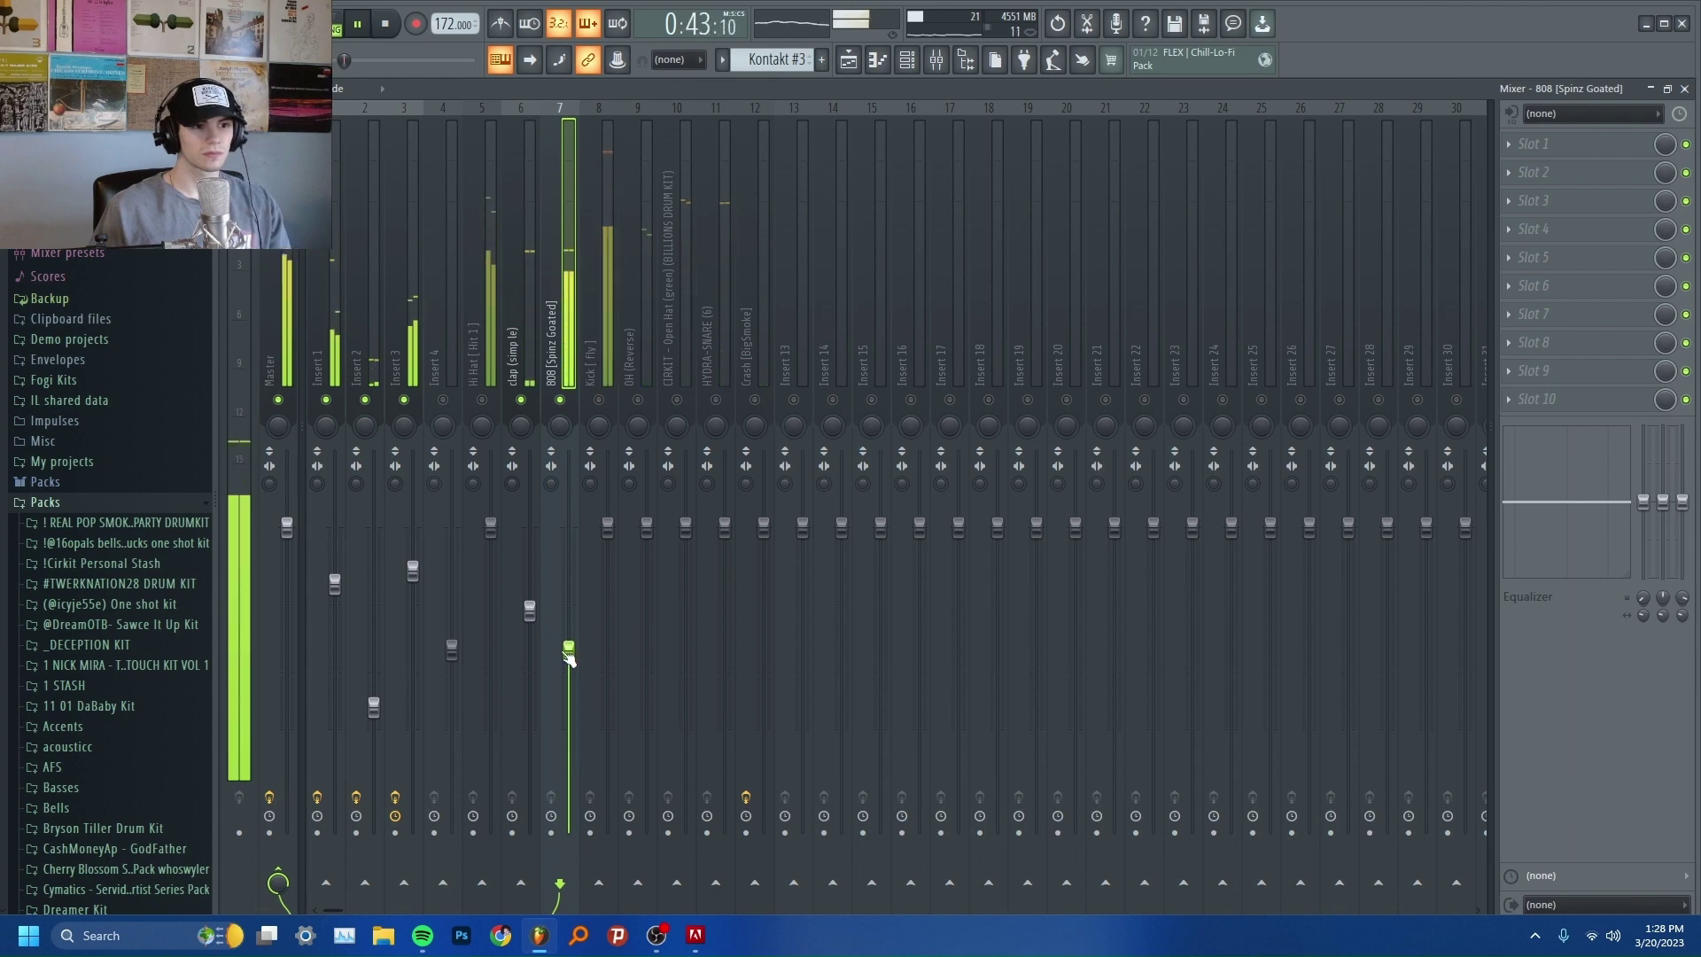
pyautogui.press('space')
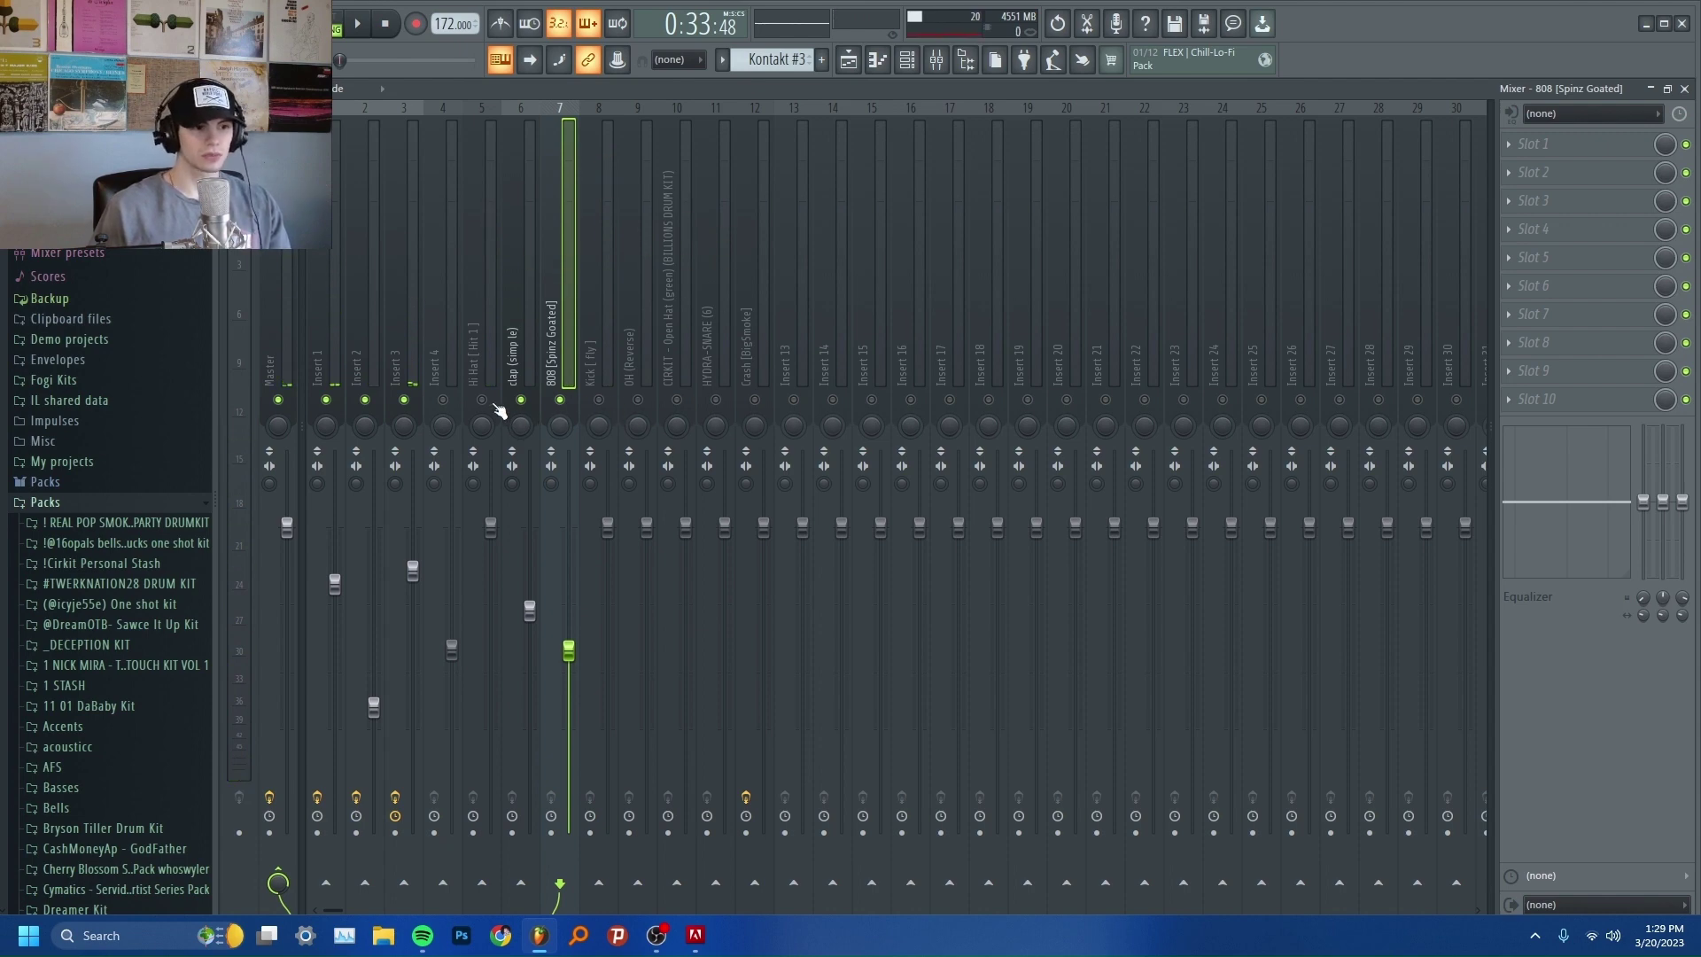
# Step: Unmute the Hi Hat insert and lower its fader during playback to about the level of Insert 2's fader
pyautogui.click(496, 478)
pyautogui.press('space')
pyautogui.moveTo(490, 529); pyautogui.dragTo(490, 701)
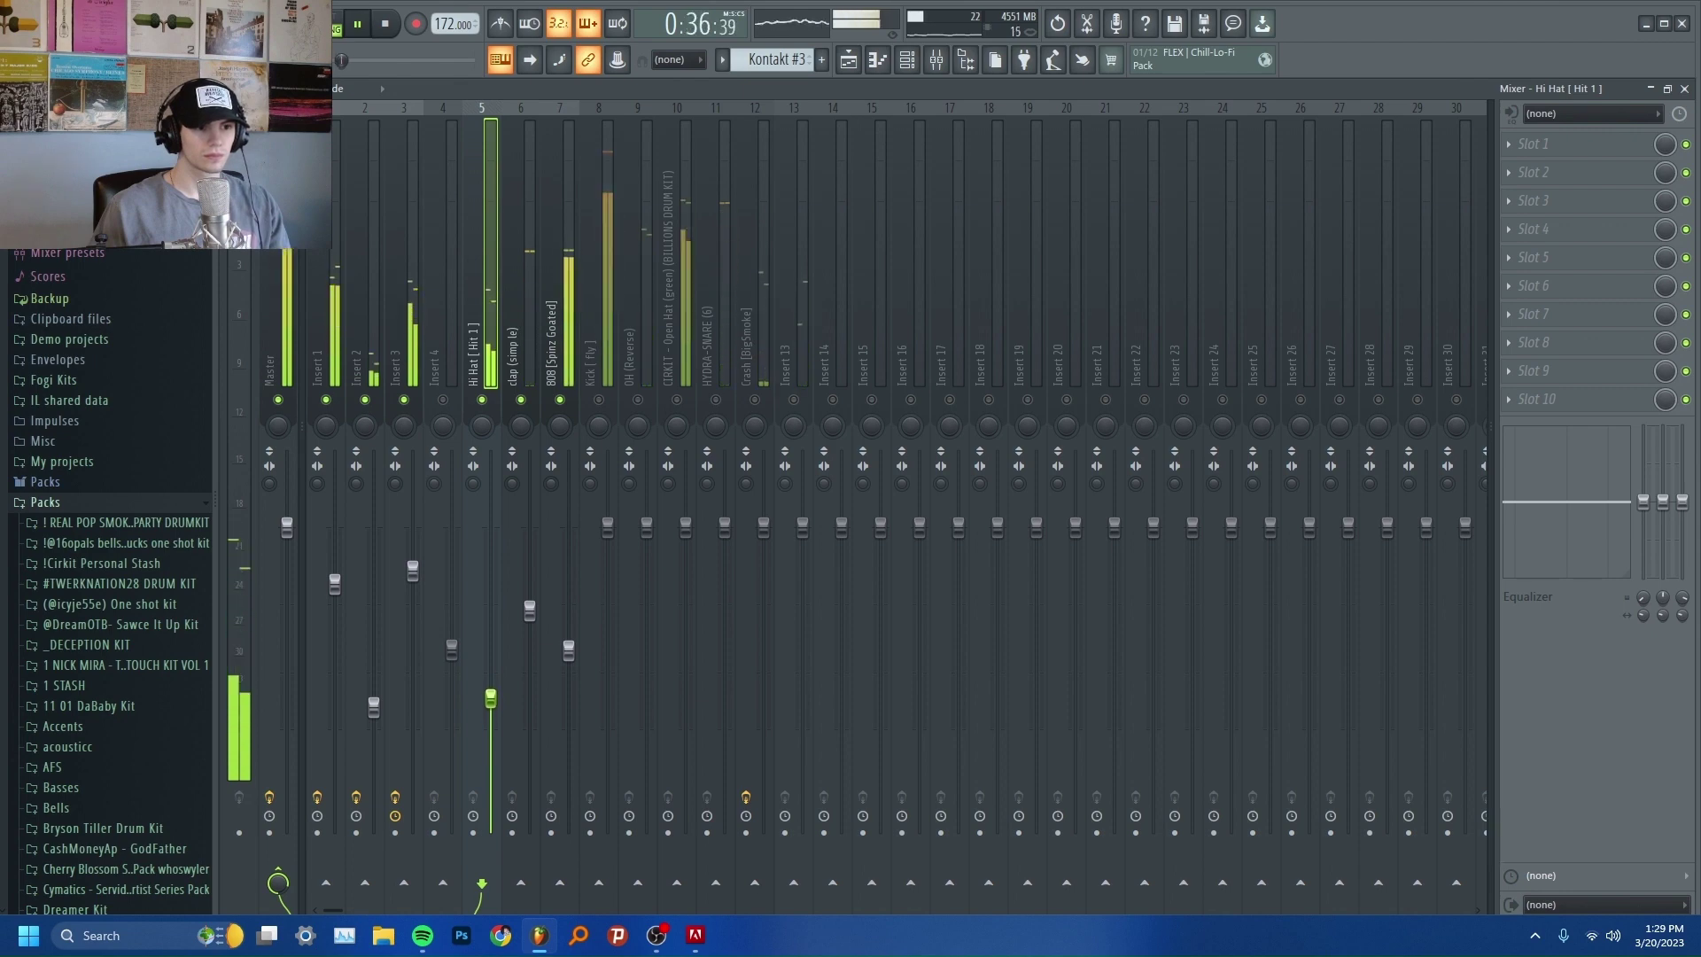
pyautogui.press('space')
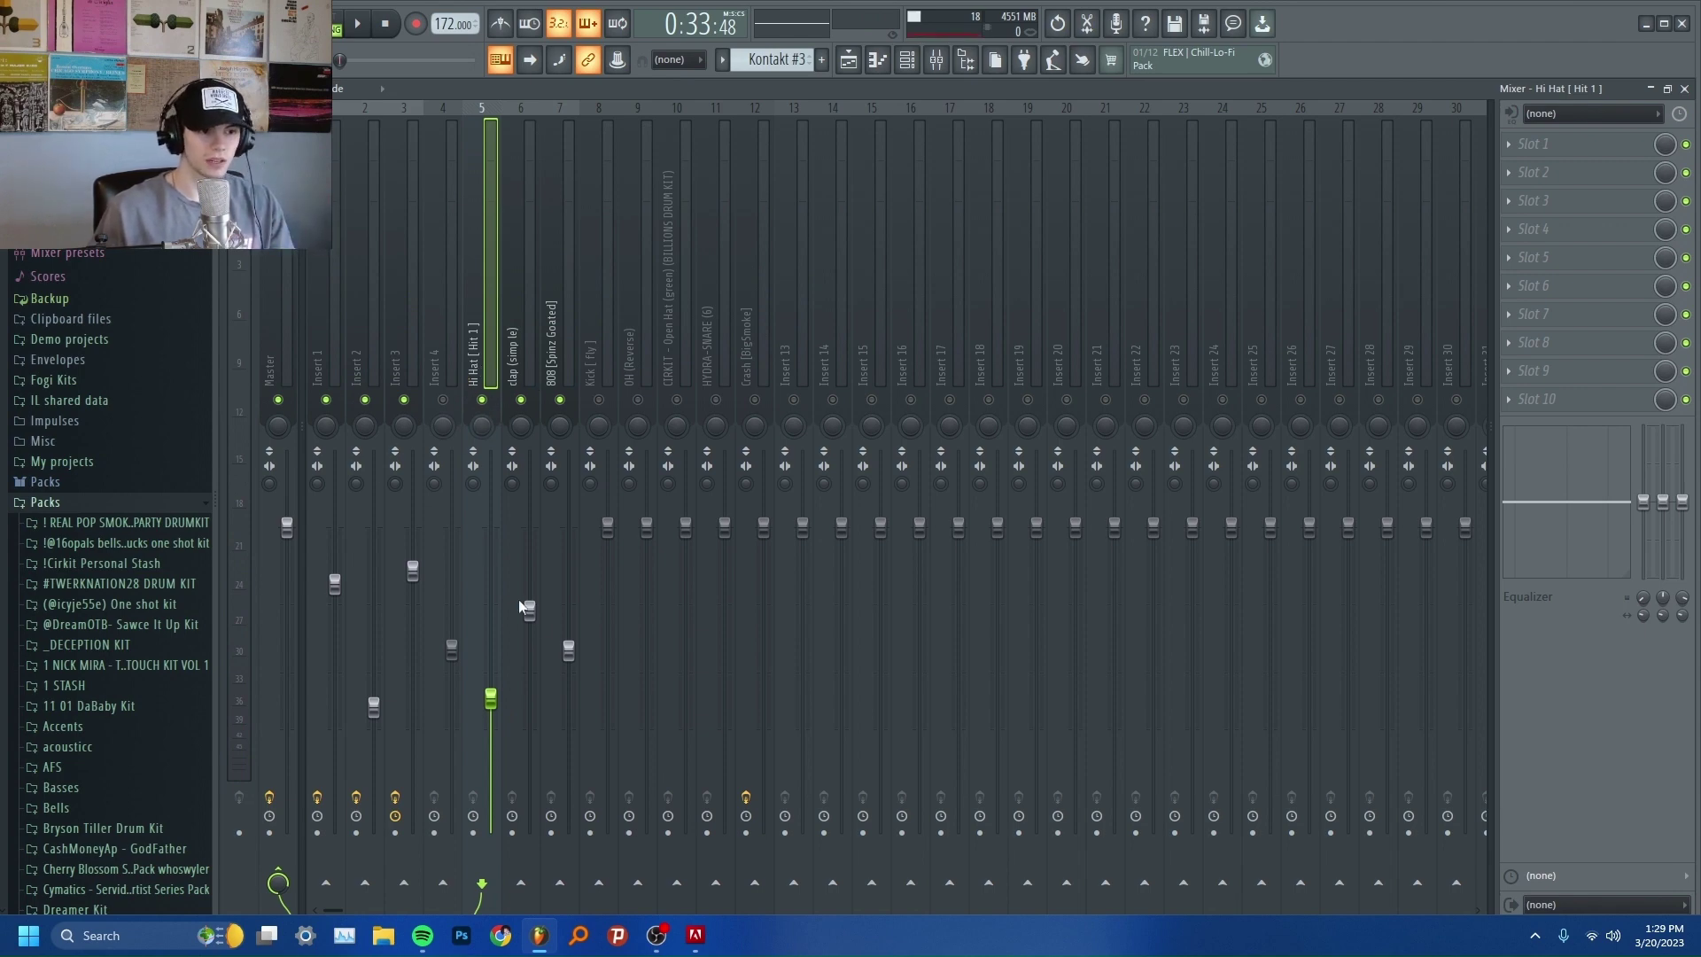
pyautogui.press('space')
pyautogui.moveTo(504, 709); pyautogui.dragTo(502, 713)
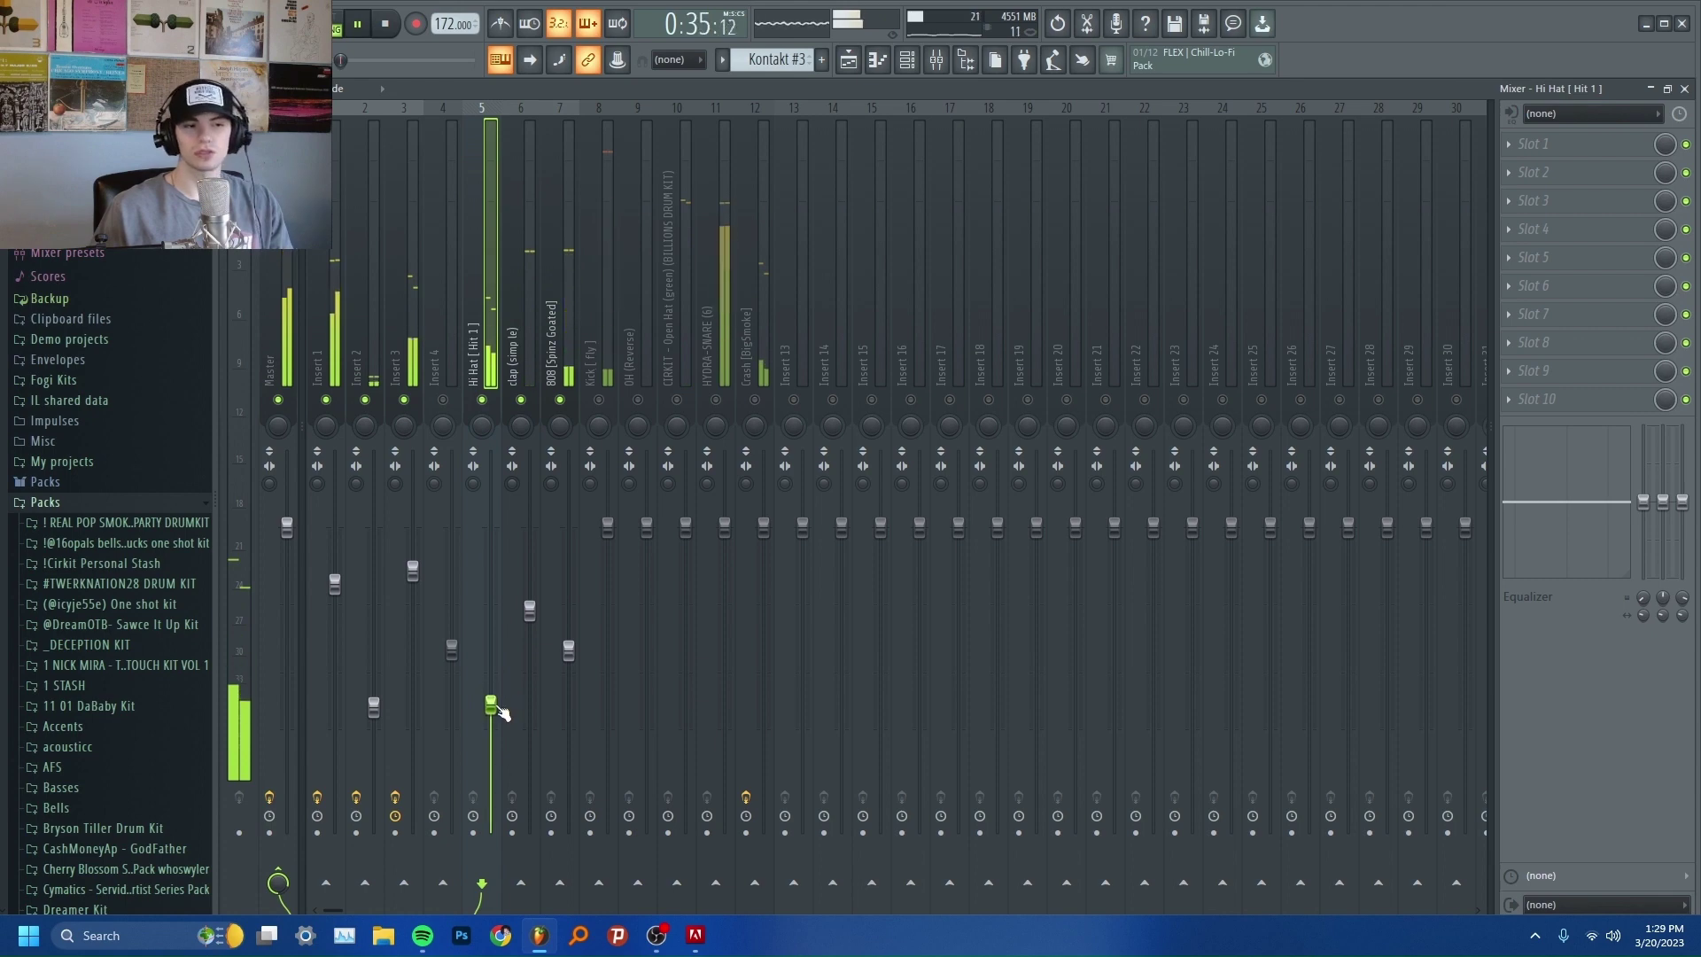
pyautogui.press('space')
# Step: Pull the Kick insert down to silence, unmute it, and raise its fader during playback to slightly above the Hi Hat's fader
pyautogui.moveTo(607, 527); pyautogui.dragTo(629, 625)
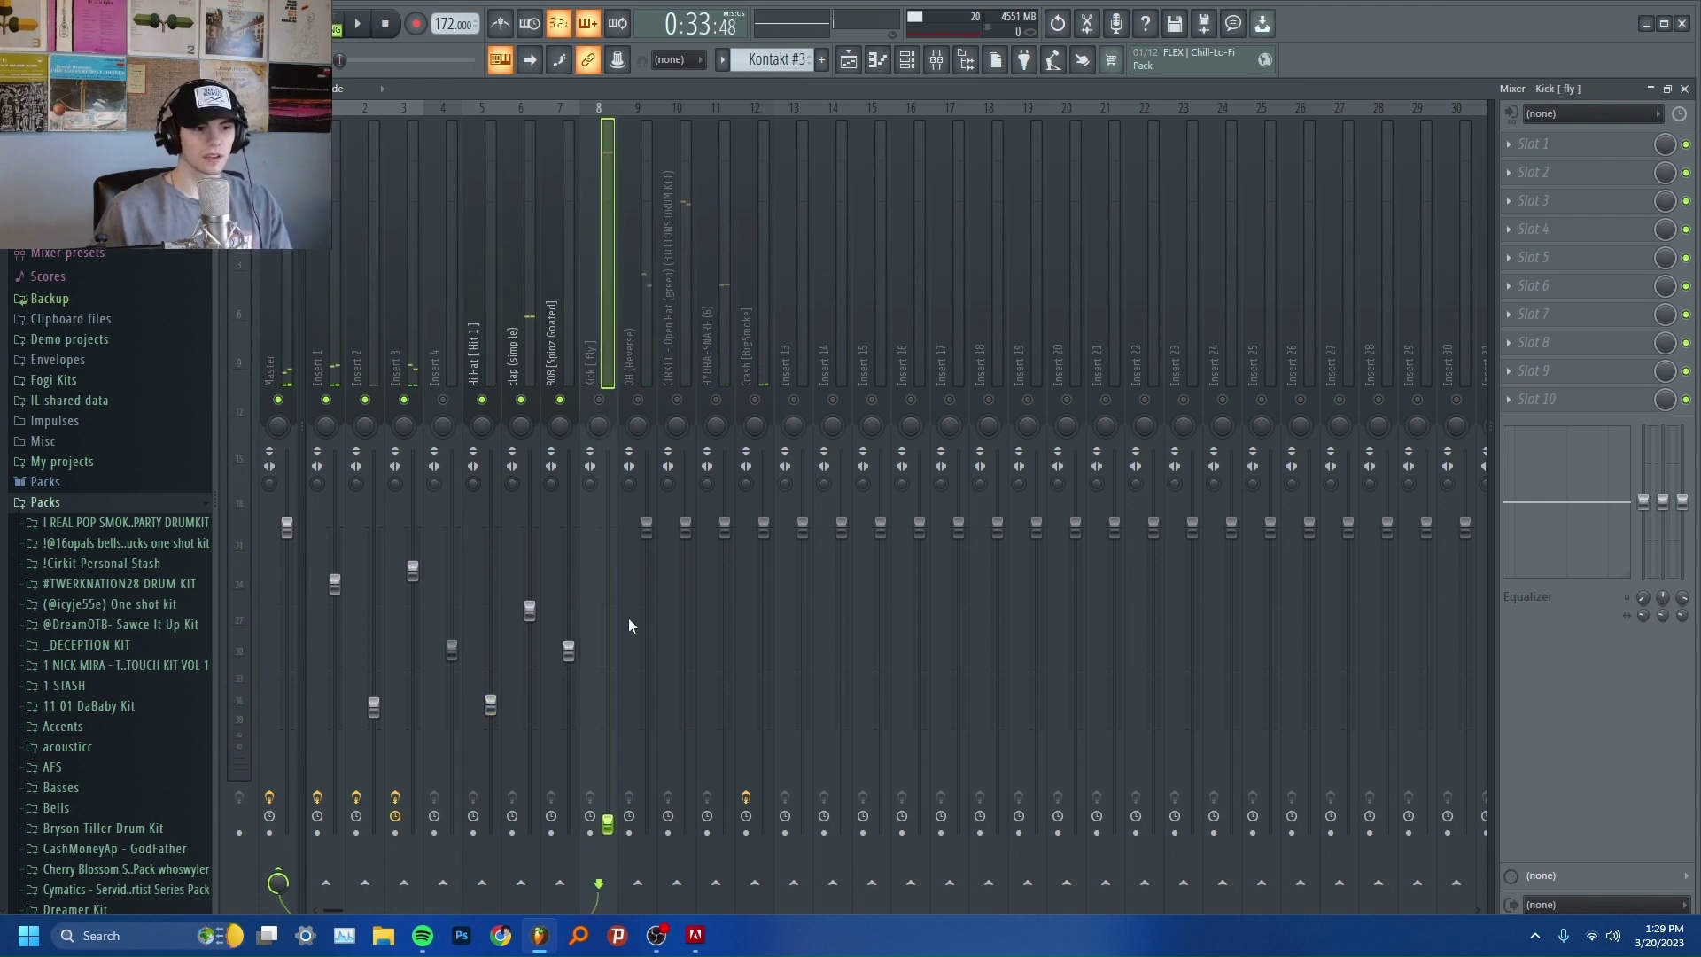
pyautogui.click(598, 399)
pyautogui.press('space')
pyautogui.moveTo(608, 823); pyautogui.dragTo(608, 691)
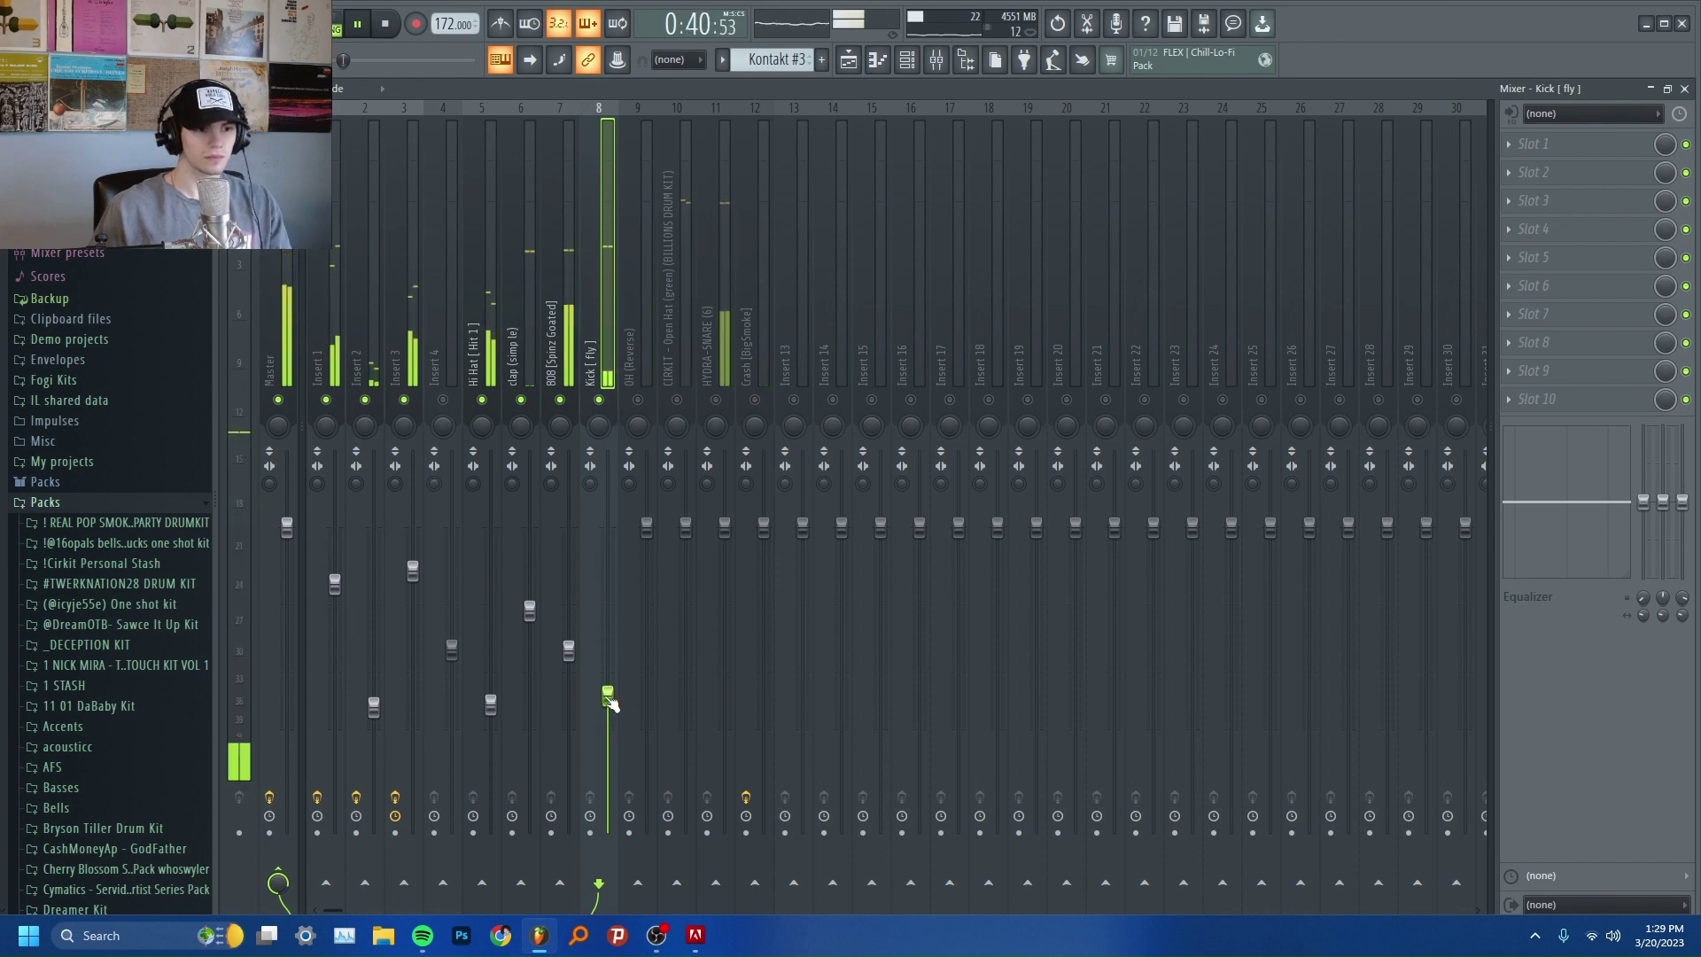
pyautogui.press('space')
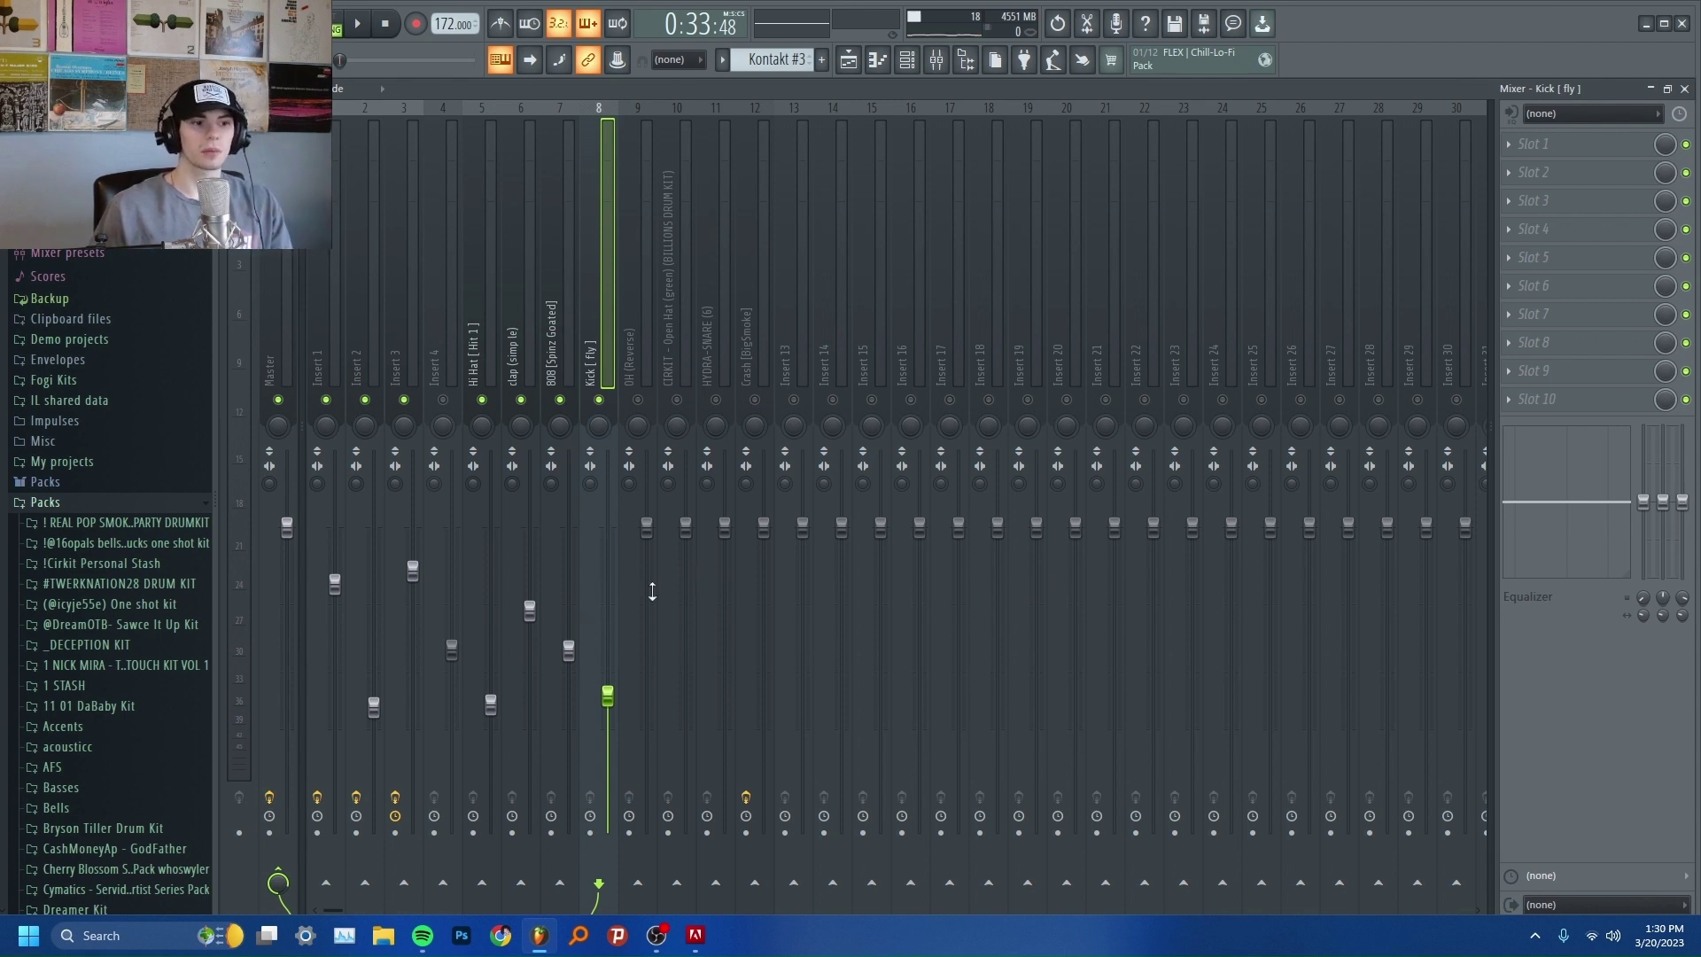
# Step: Unmute the OH (Reverse) and CIRKIT Open Hat inserts and lower their faders to stepped levels between the 808's and the Kick's
pyautogui.press('space')
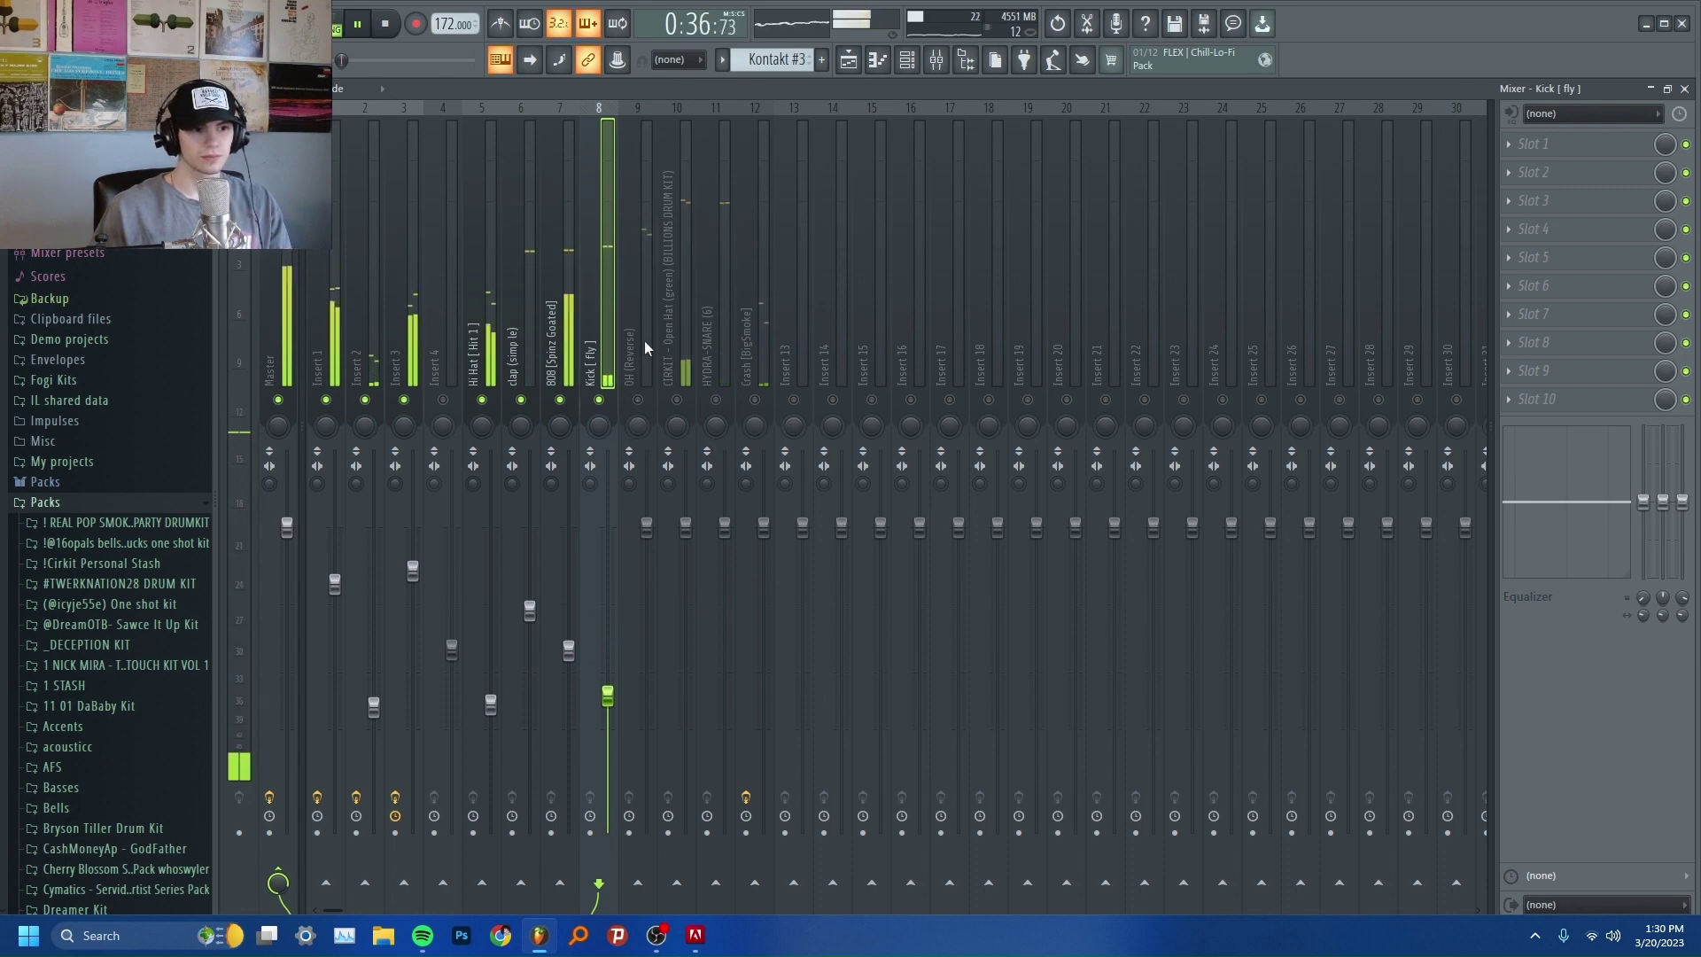
pyautogui.moveTo(647, 527); pyautogui.dragTo(646, 668)
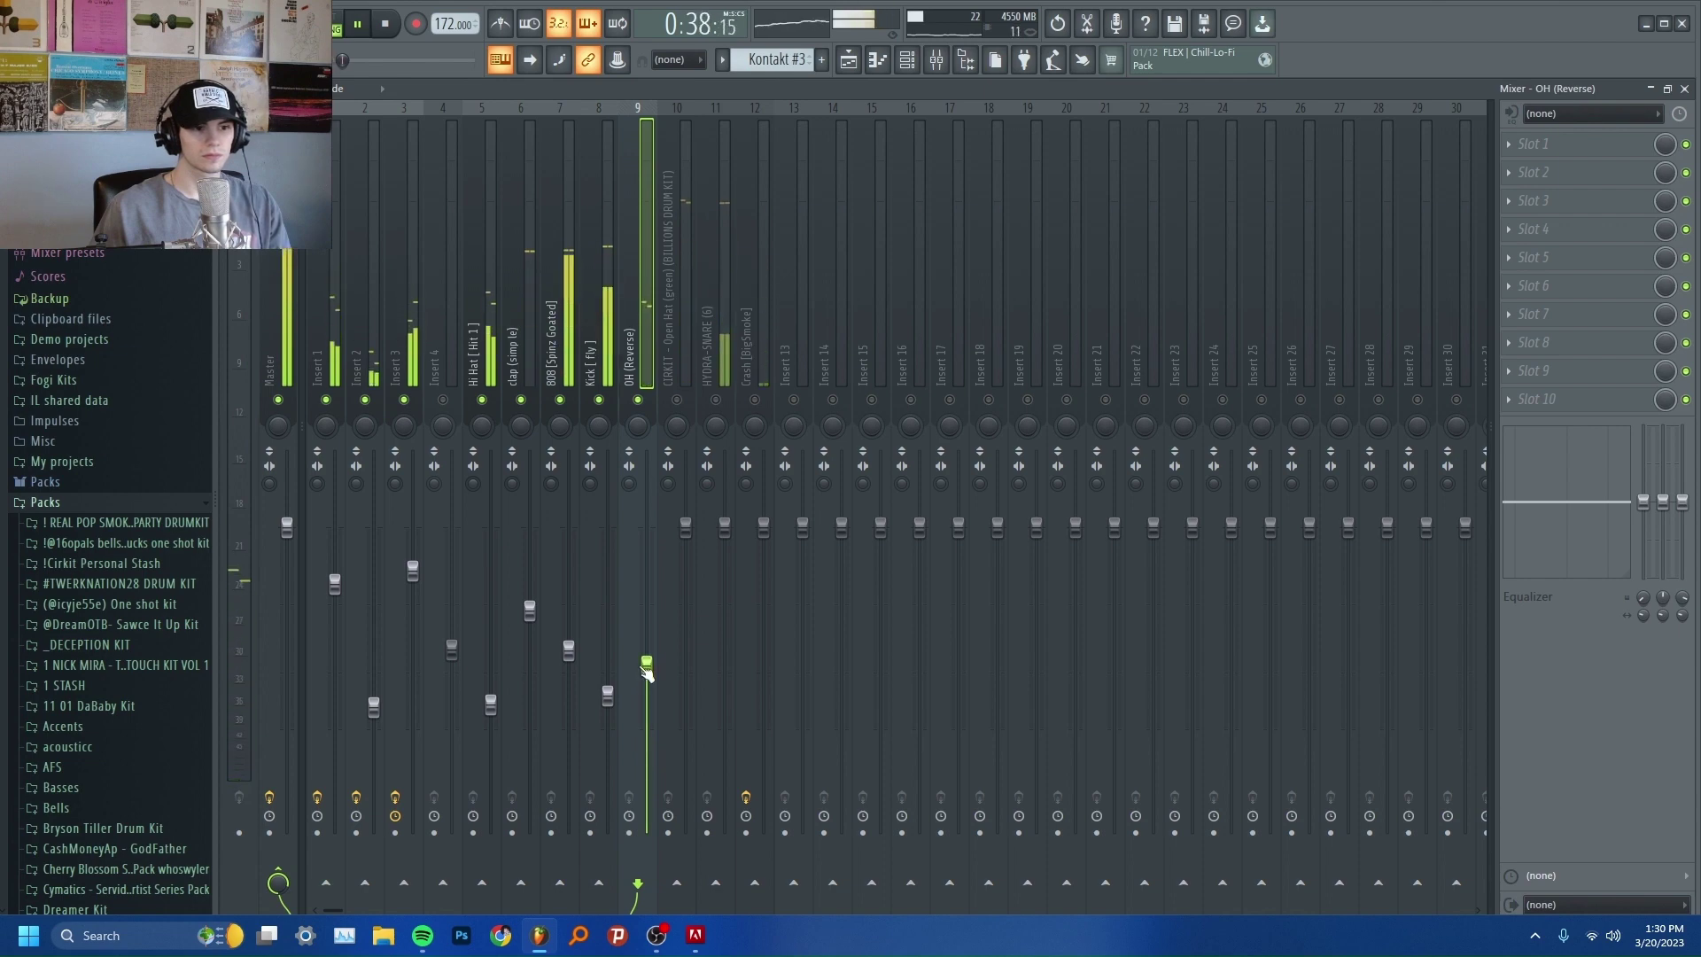
pyautogui.click(696, 526)
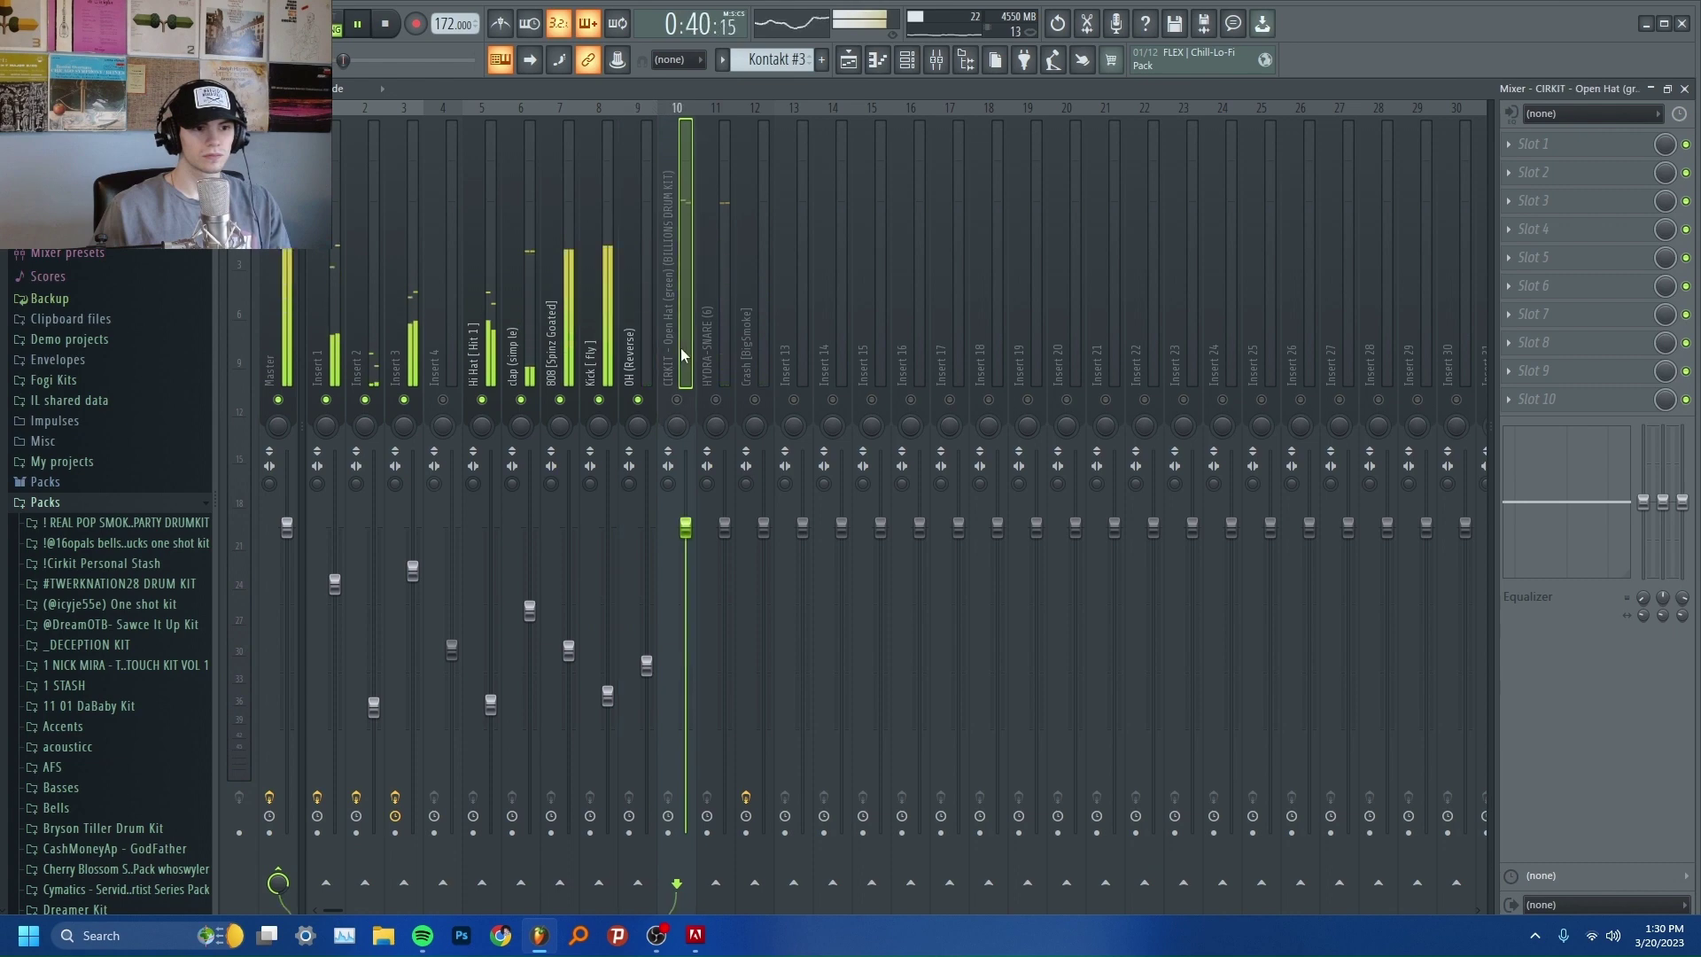
pyautogui.scroll(-10, 698, 530)
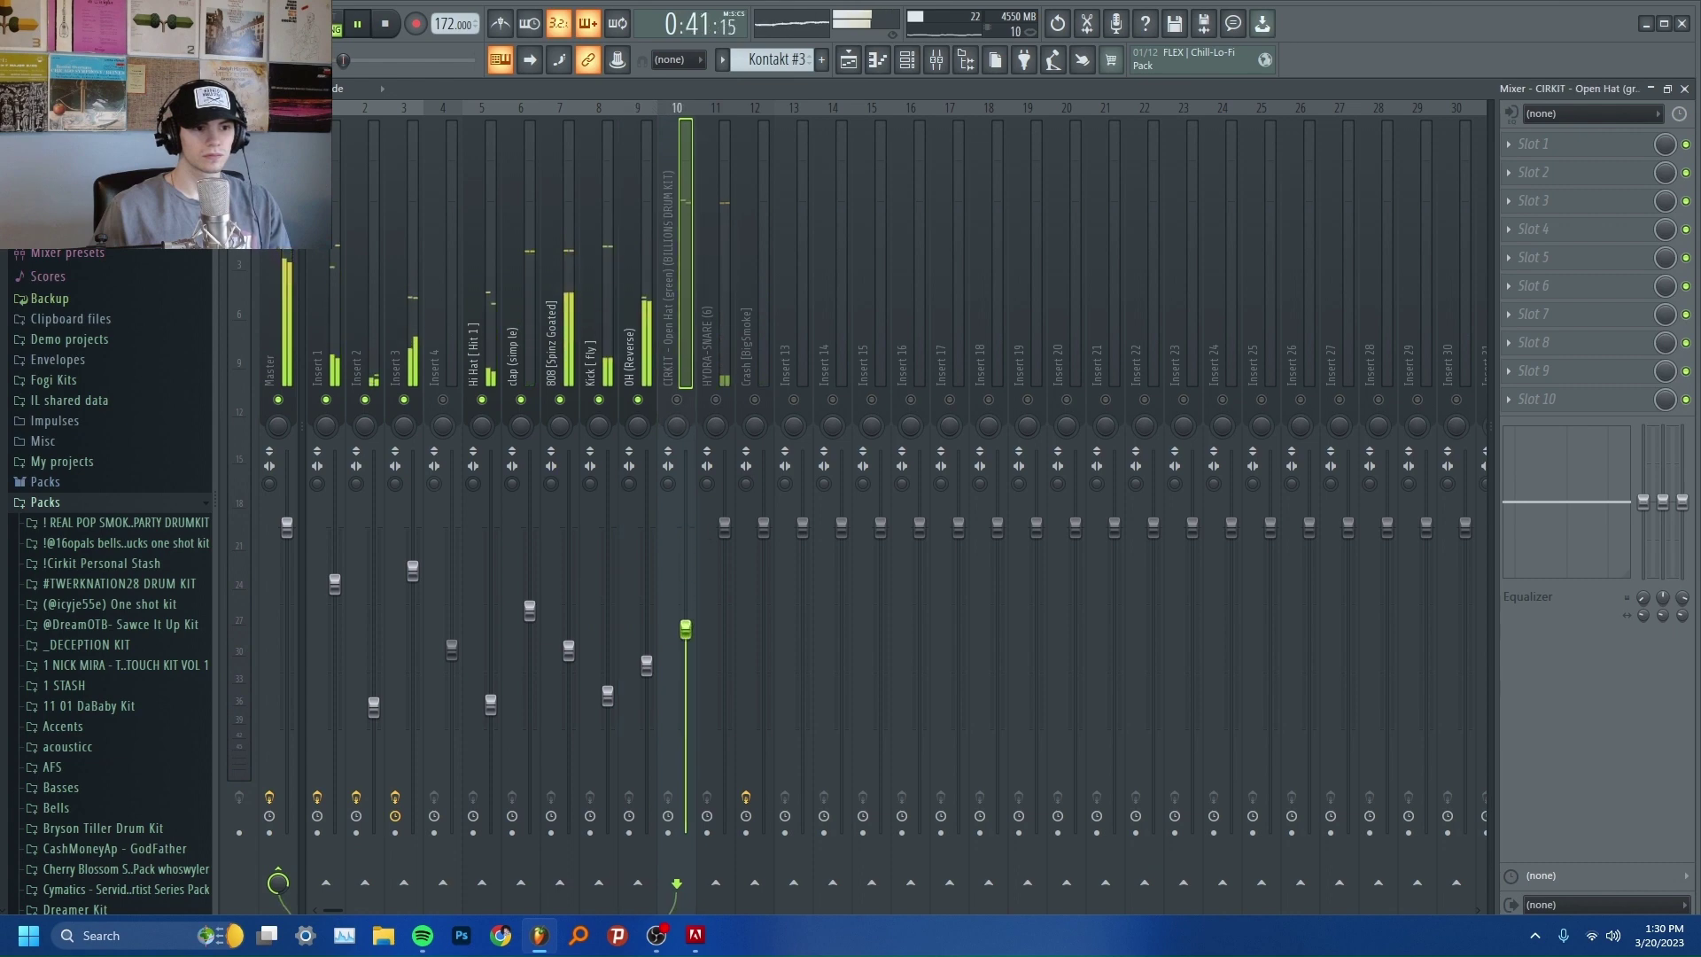
pyautogui.click(677, 399)
pyautogui.moveTo(695, 747); pyautogui.dragTo(695, 700)
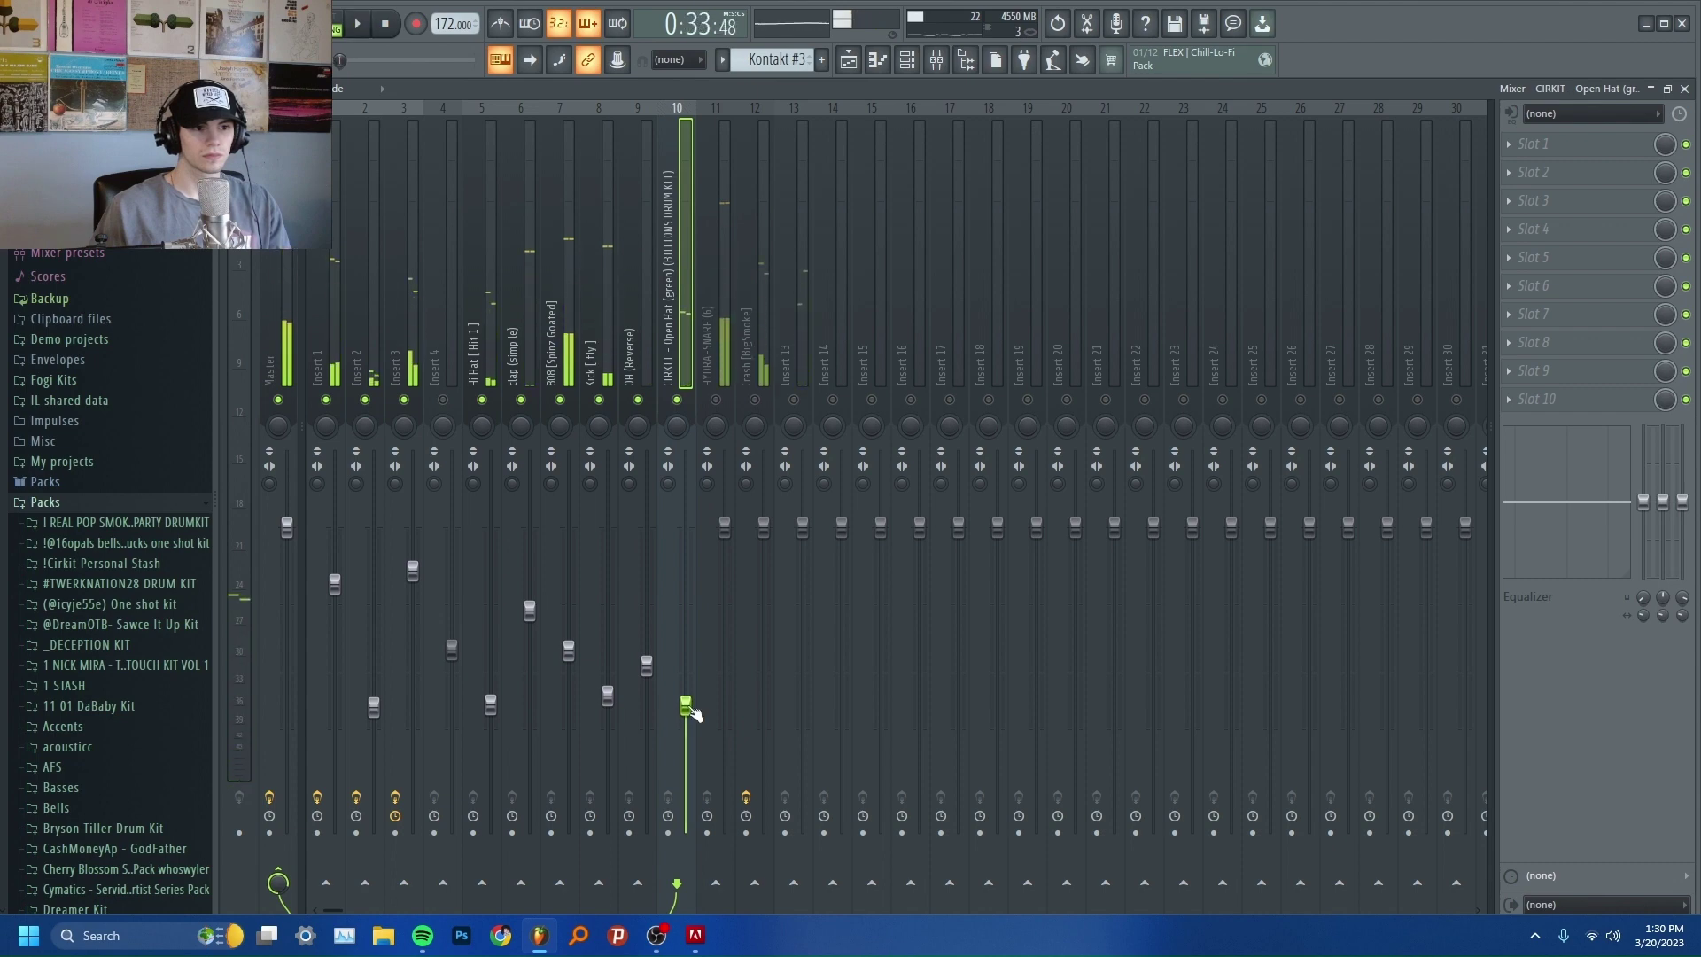
pyautogui.press('space')
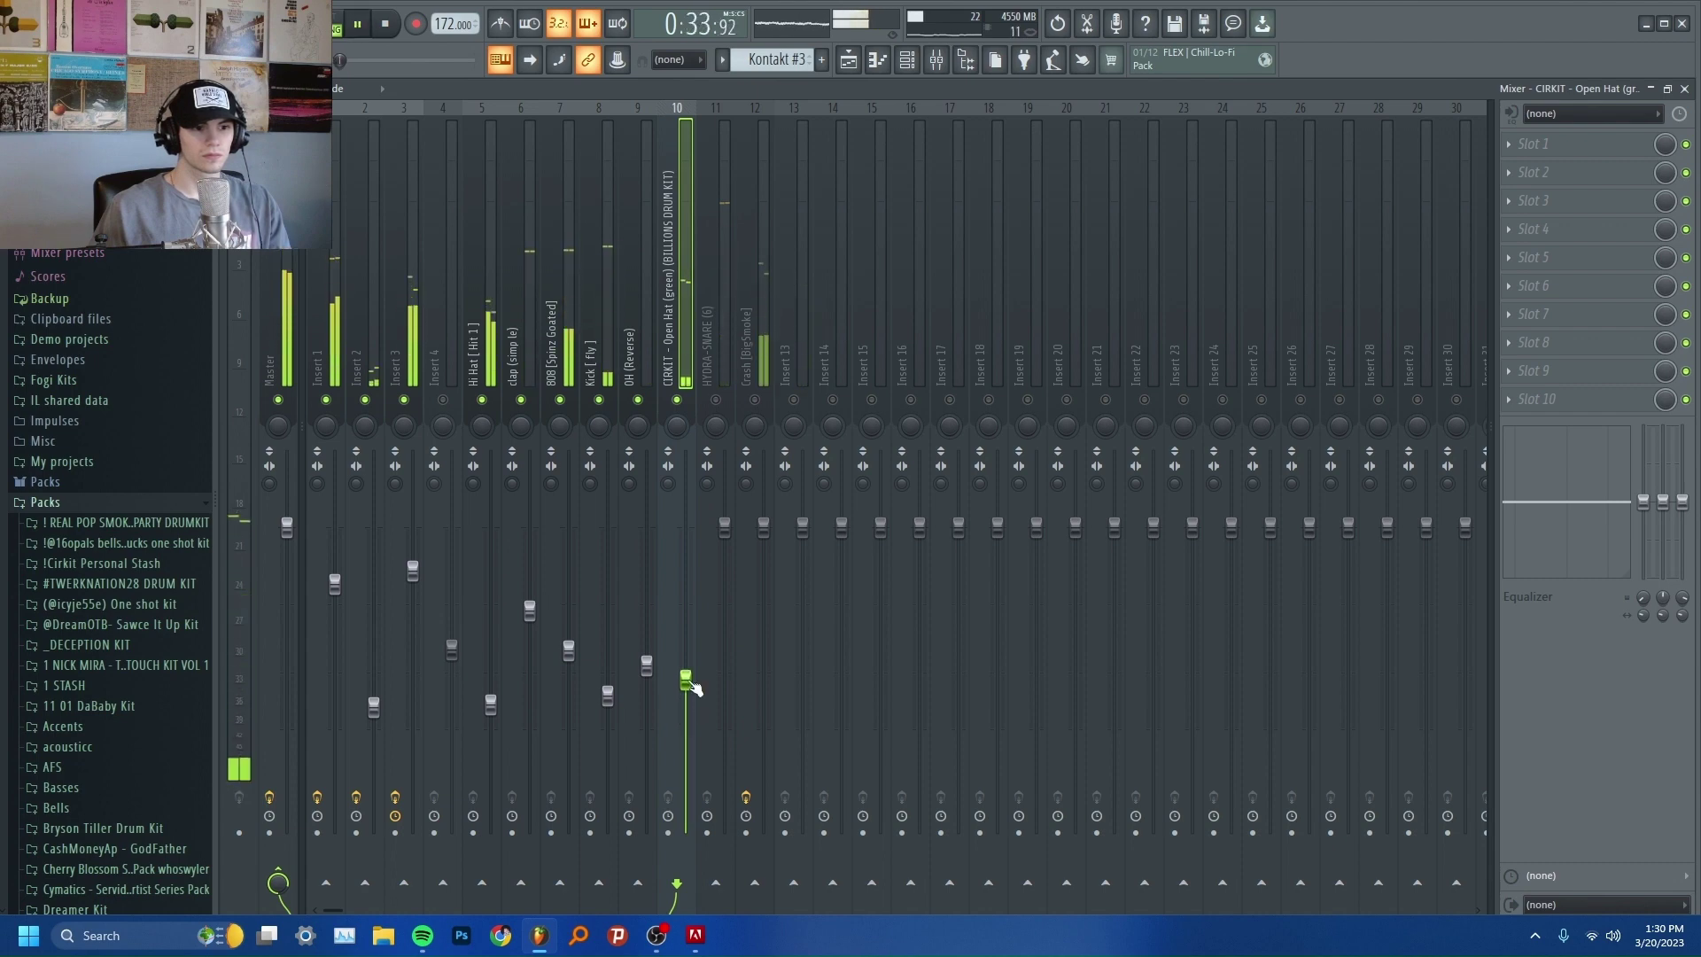
# Step: Unmute the HYDRA-SNARE insert, pull it down, and raise its fader during playback to slightly below the clap's fader
pyautogui.click(728, 401)
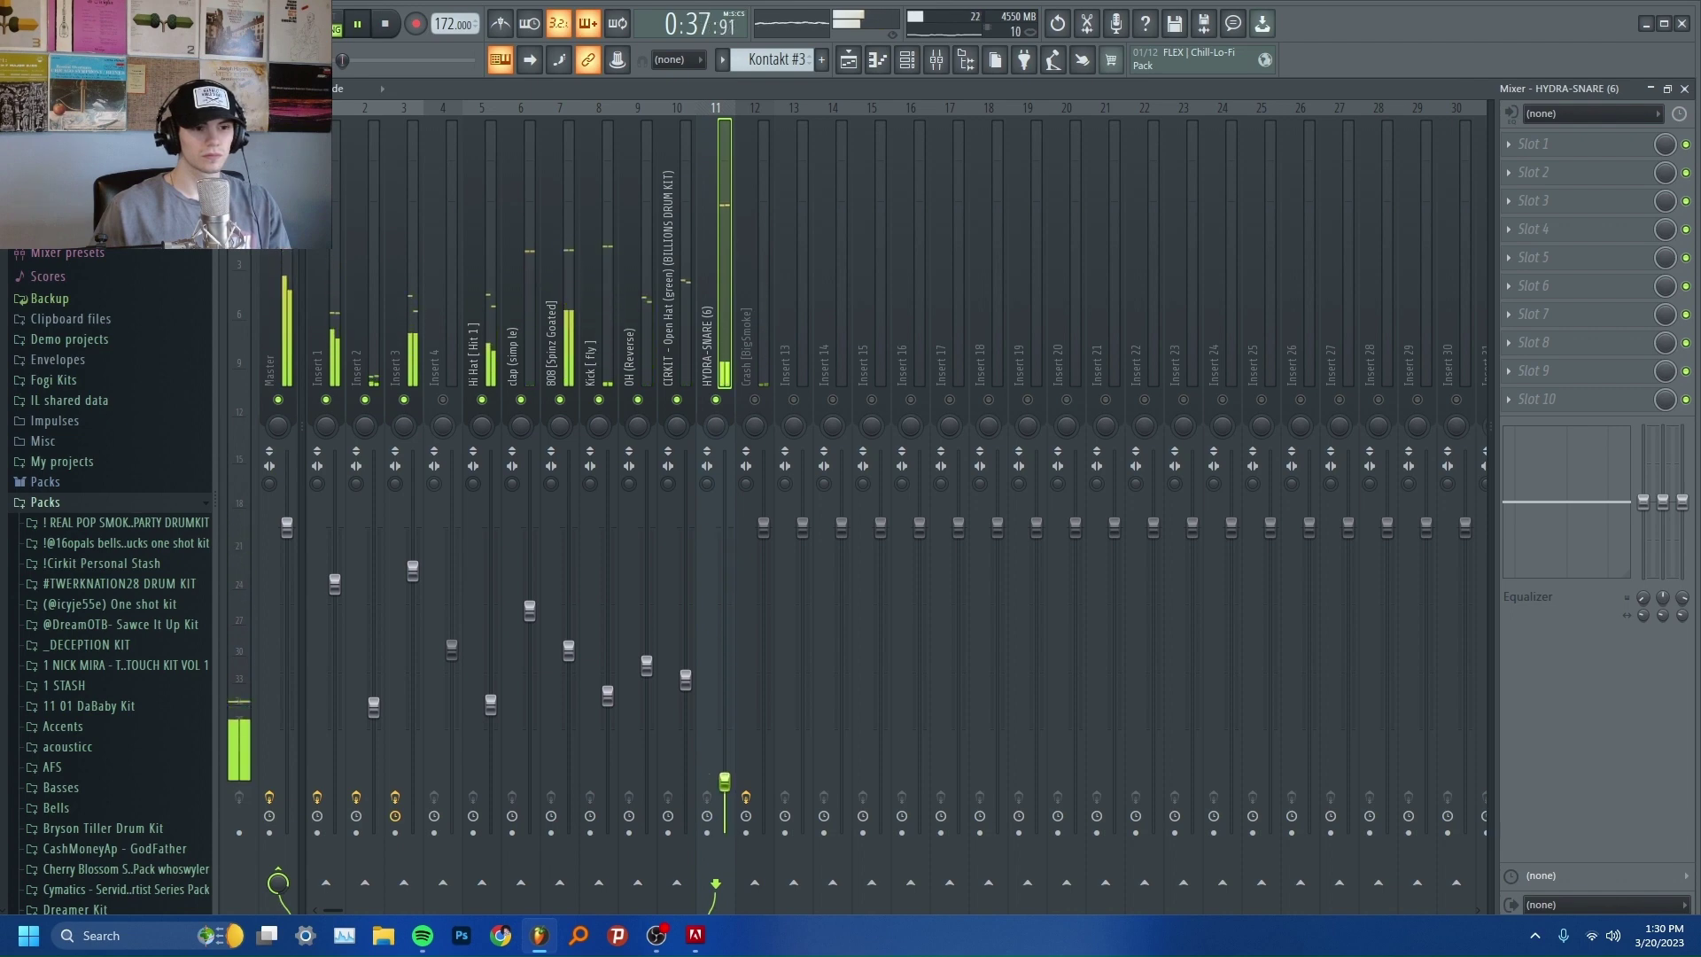
pyautogui.moveTo(725, 726); pyautogui.dragTo(725, 675)
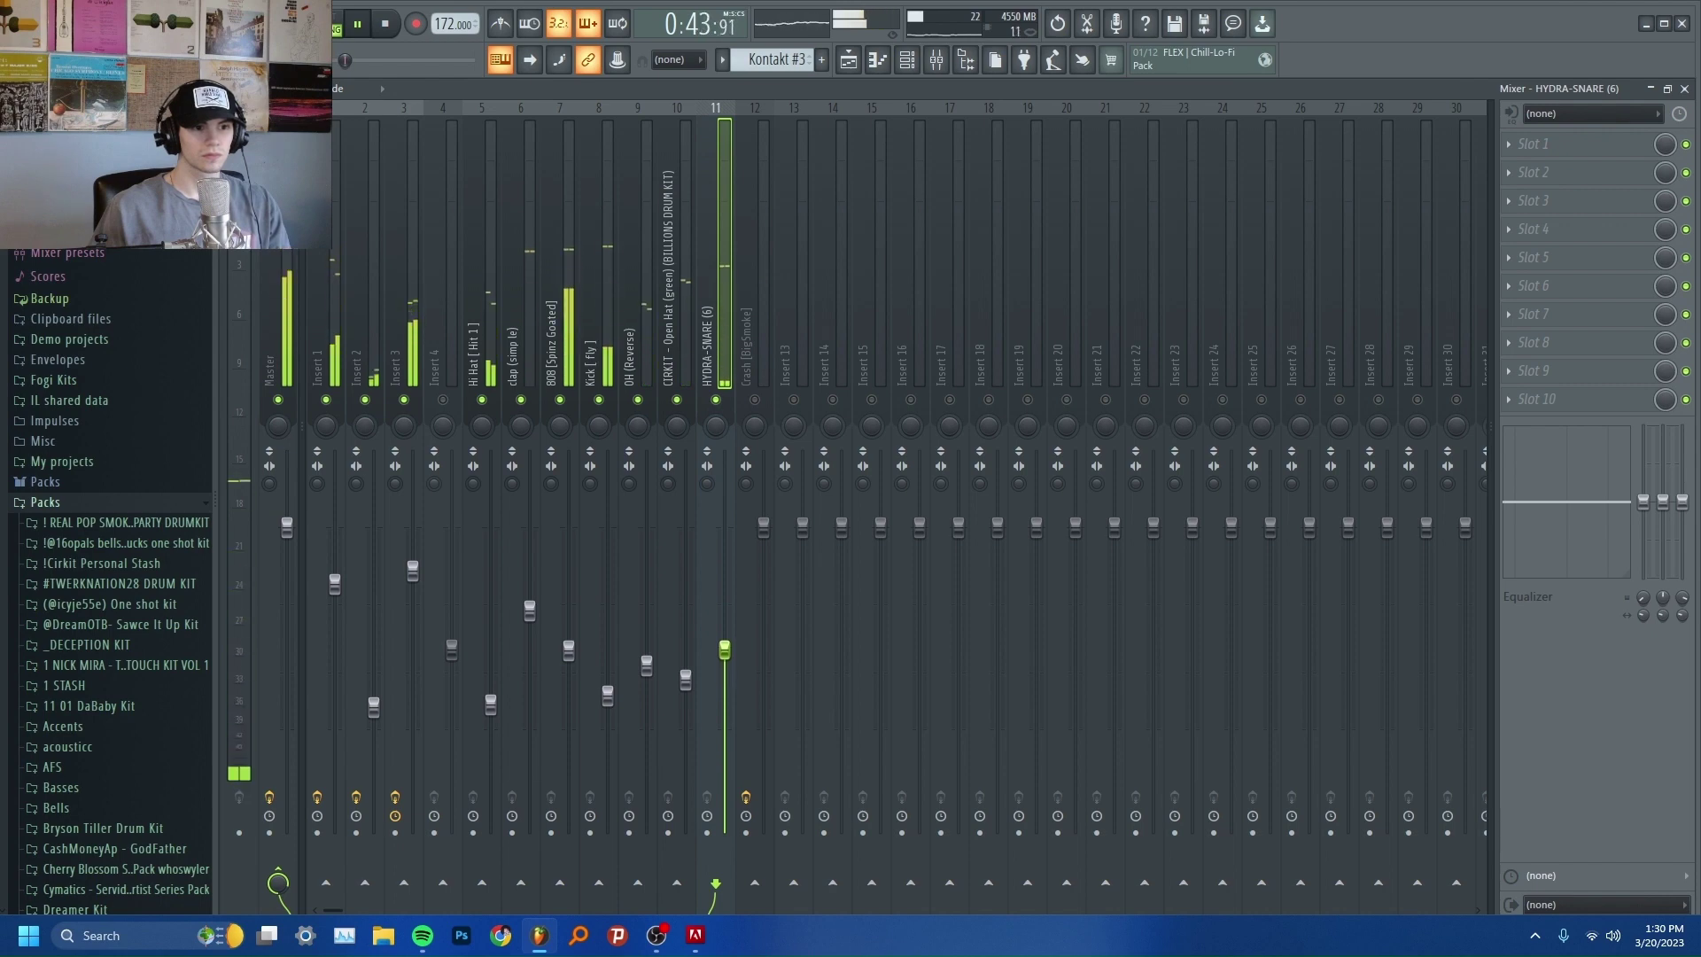
pyautogui.moveTo(724, 641); pyautogui.dragTo(725, 639)
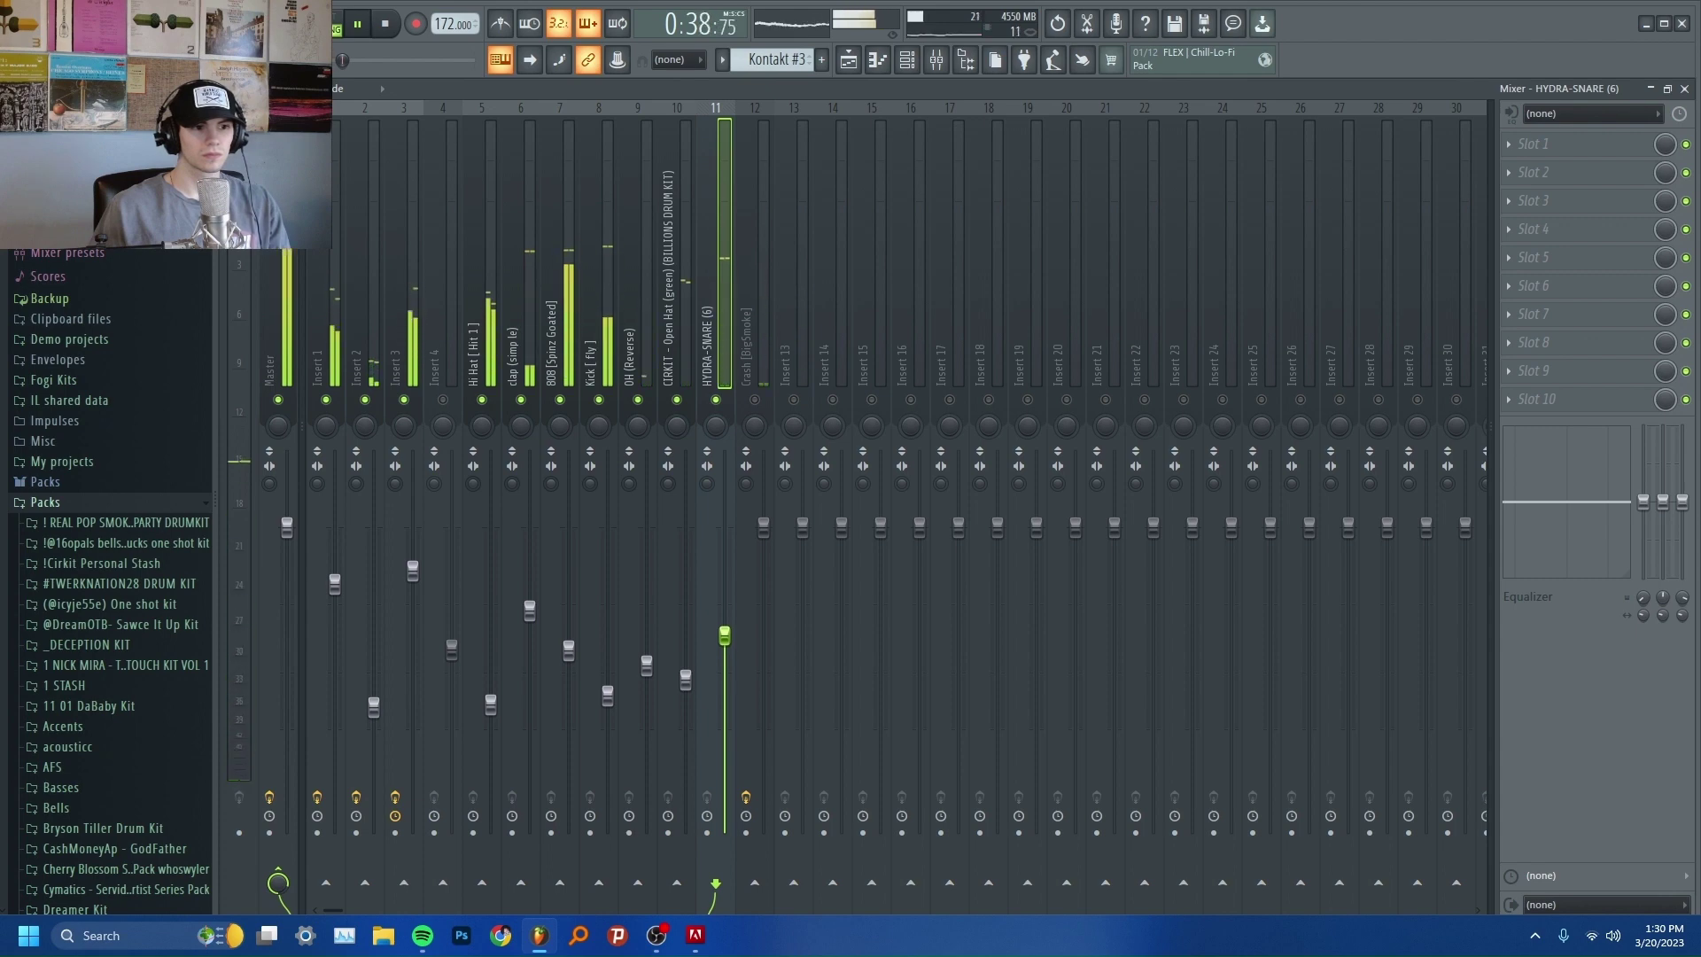
pyautogui.moveTo(733, 602); pyautogui.dragTo(733, 593)
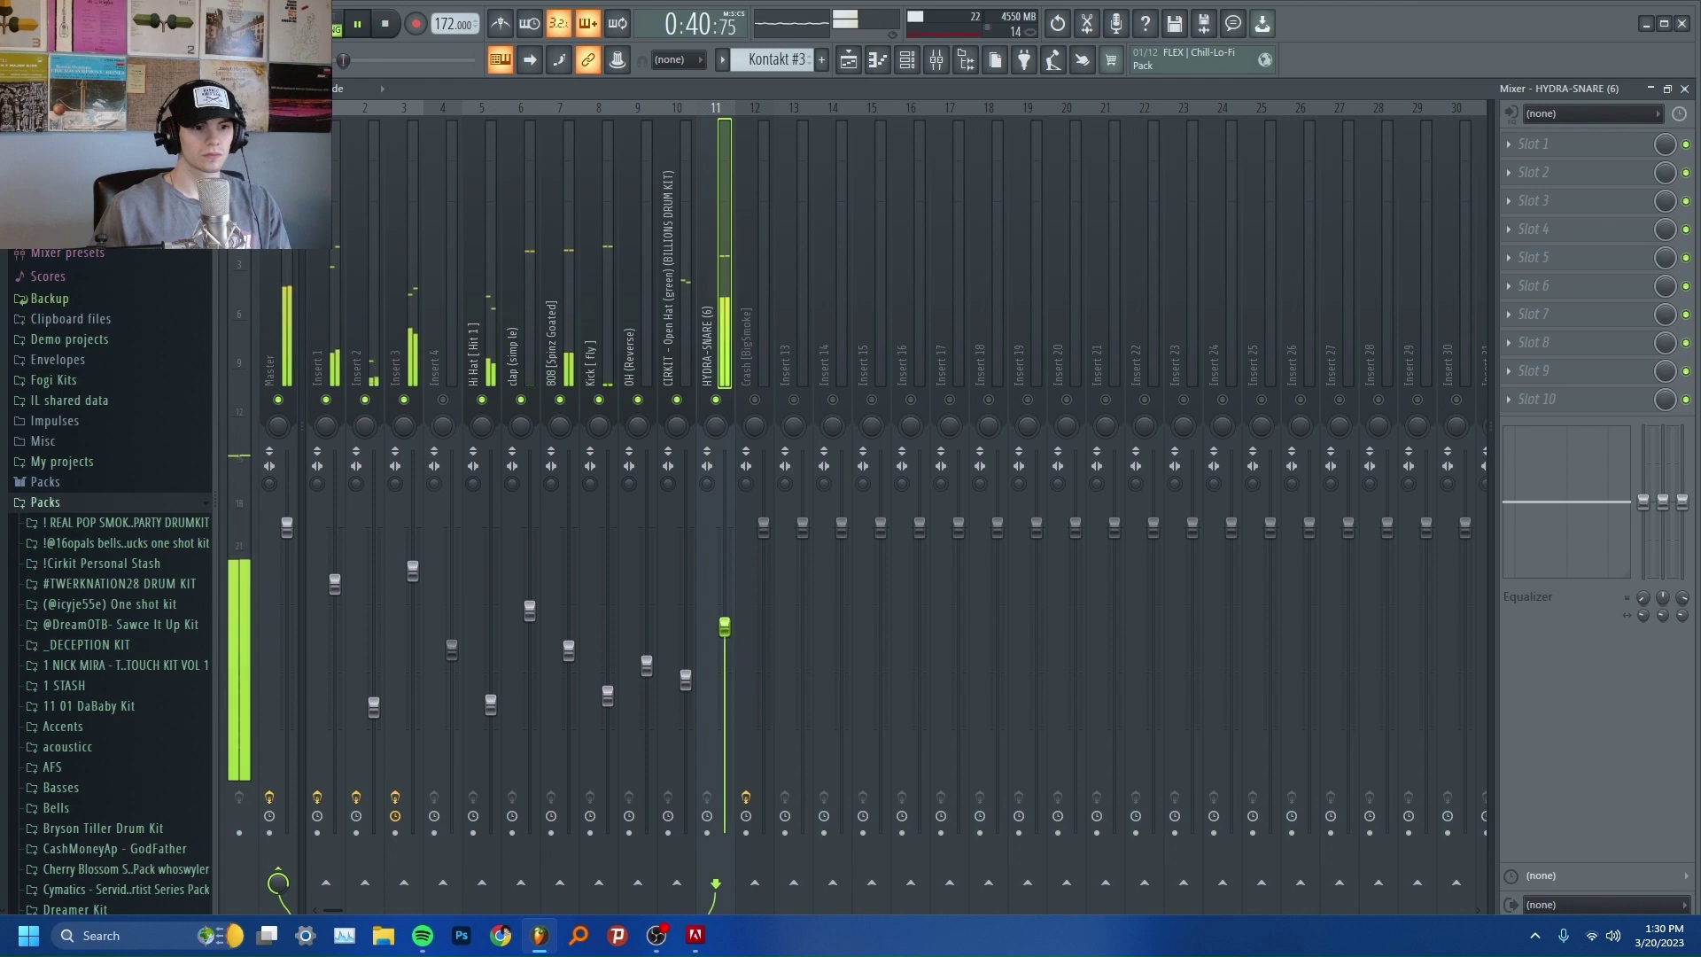
# Step: Unmute the Crash insert and Insert 13, and lower the Crash fader to slightly above Insert 3's fader
pyautogui.click(760, 407)
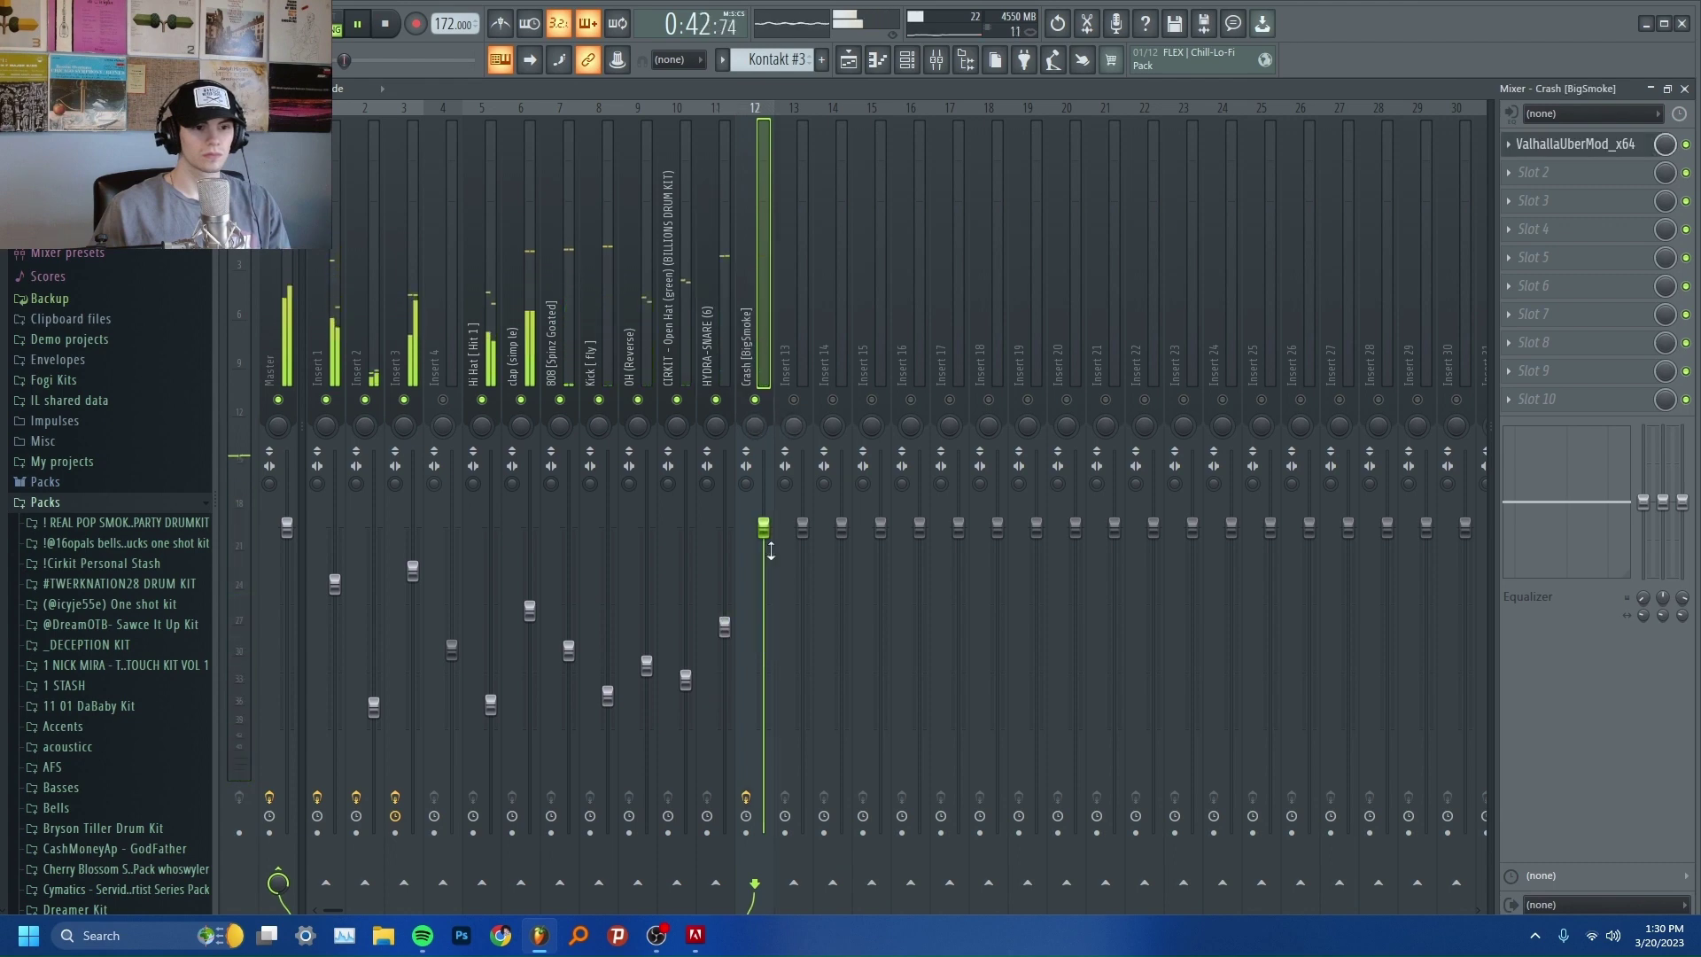
pyautogui.moveTo(770, 550)
pyautogui.mouseDown()
pyautogui.moveTo(770, 752)
pyautogui.moveTo(763, 563)
pyautogui.mouseUp()
pyautogui.press('space')
pyautogui.press('space')
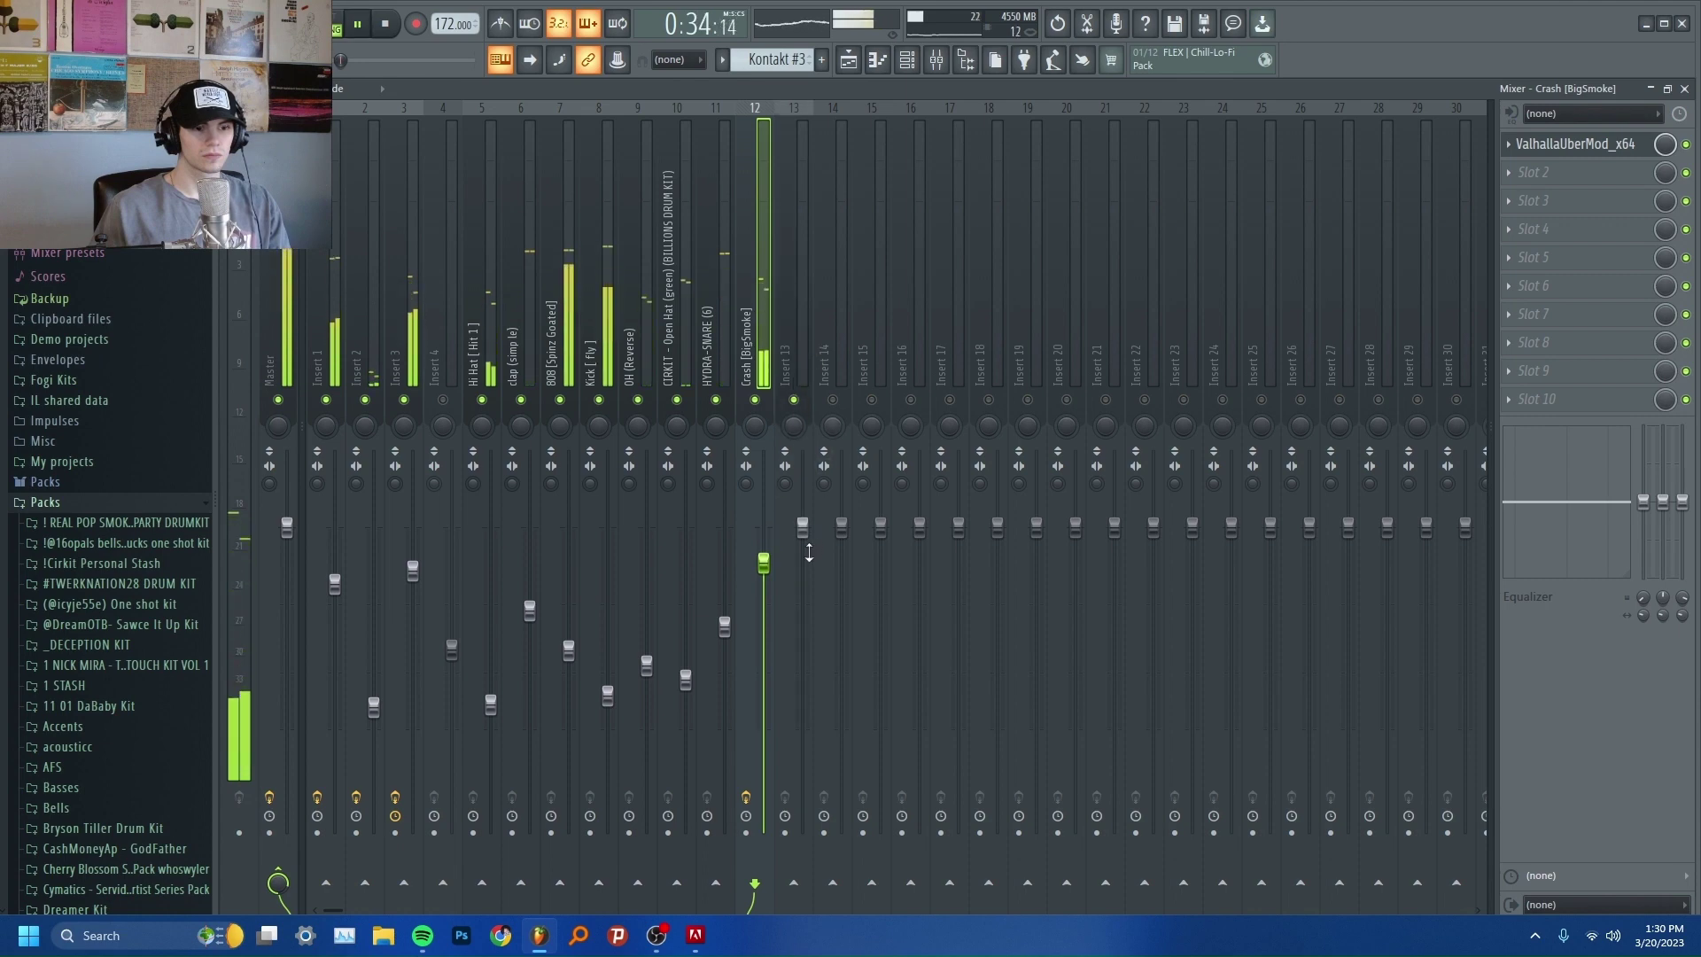
pyautogui.press('space')
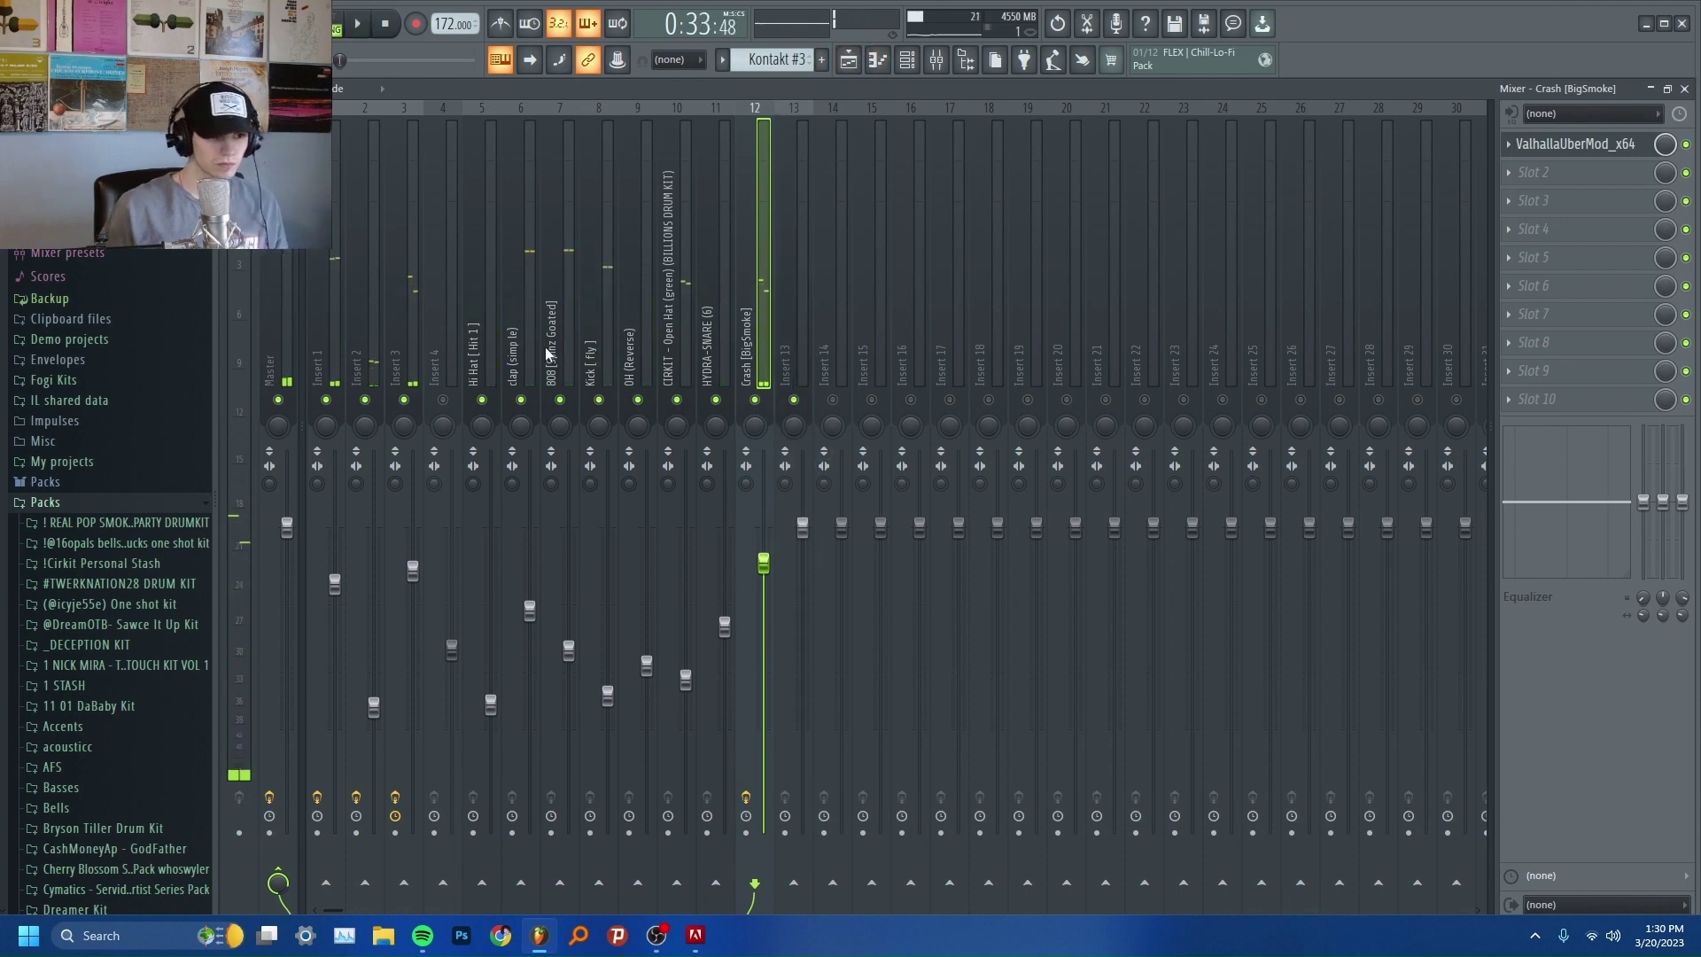
# Step: Select the Master track and play the loop to check the level of the full mix
pyautogui.press('space')
pyautogui.click(273, 345)
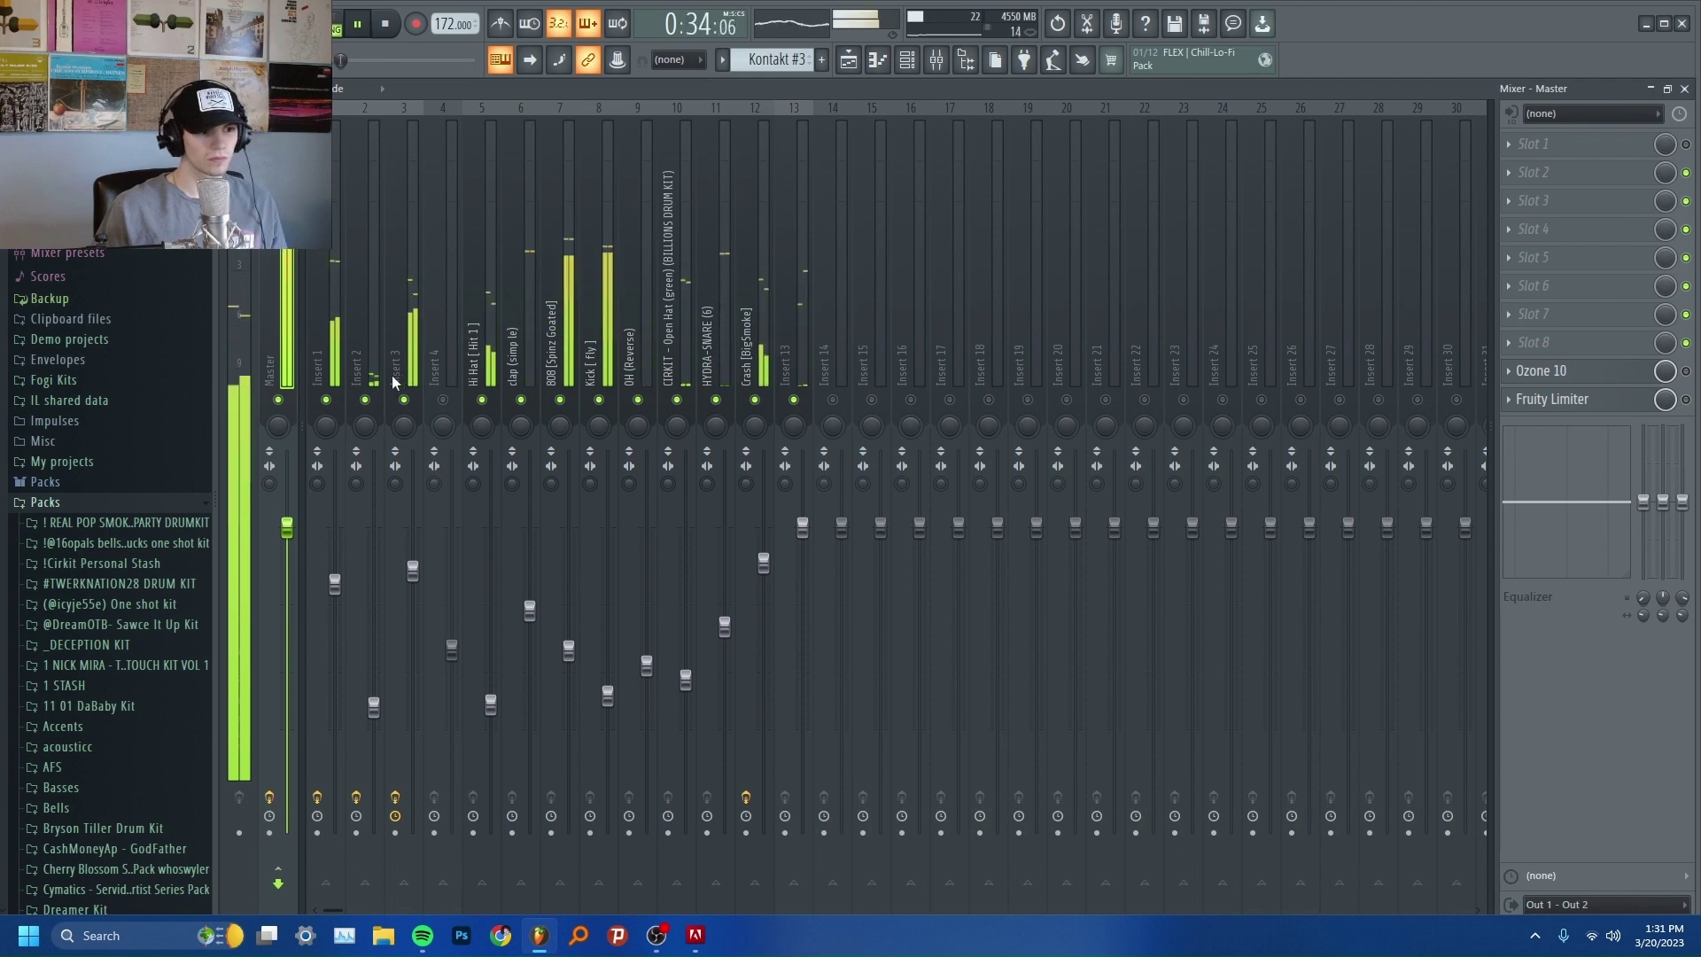
pyautogui.press('space')
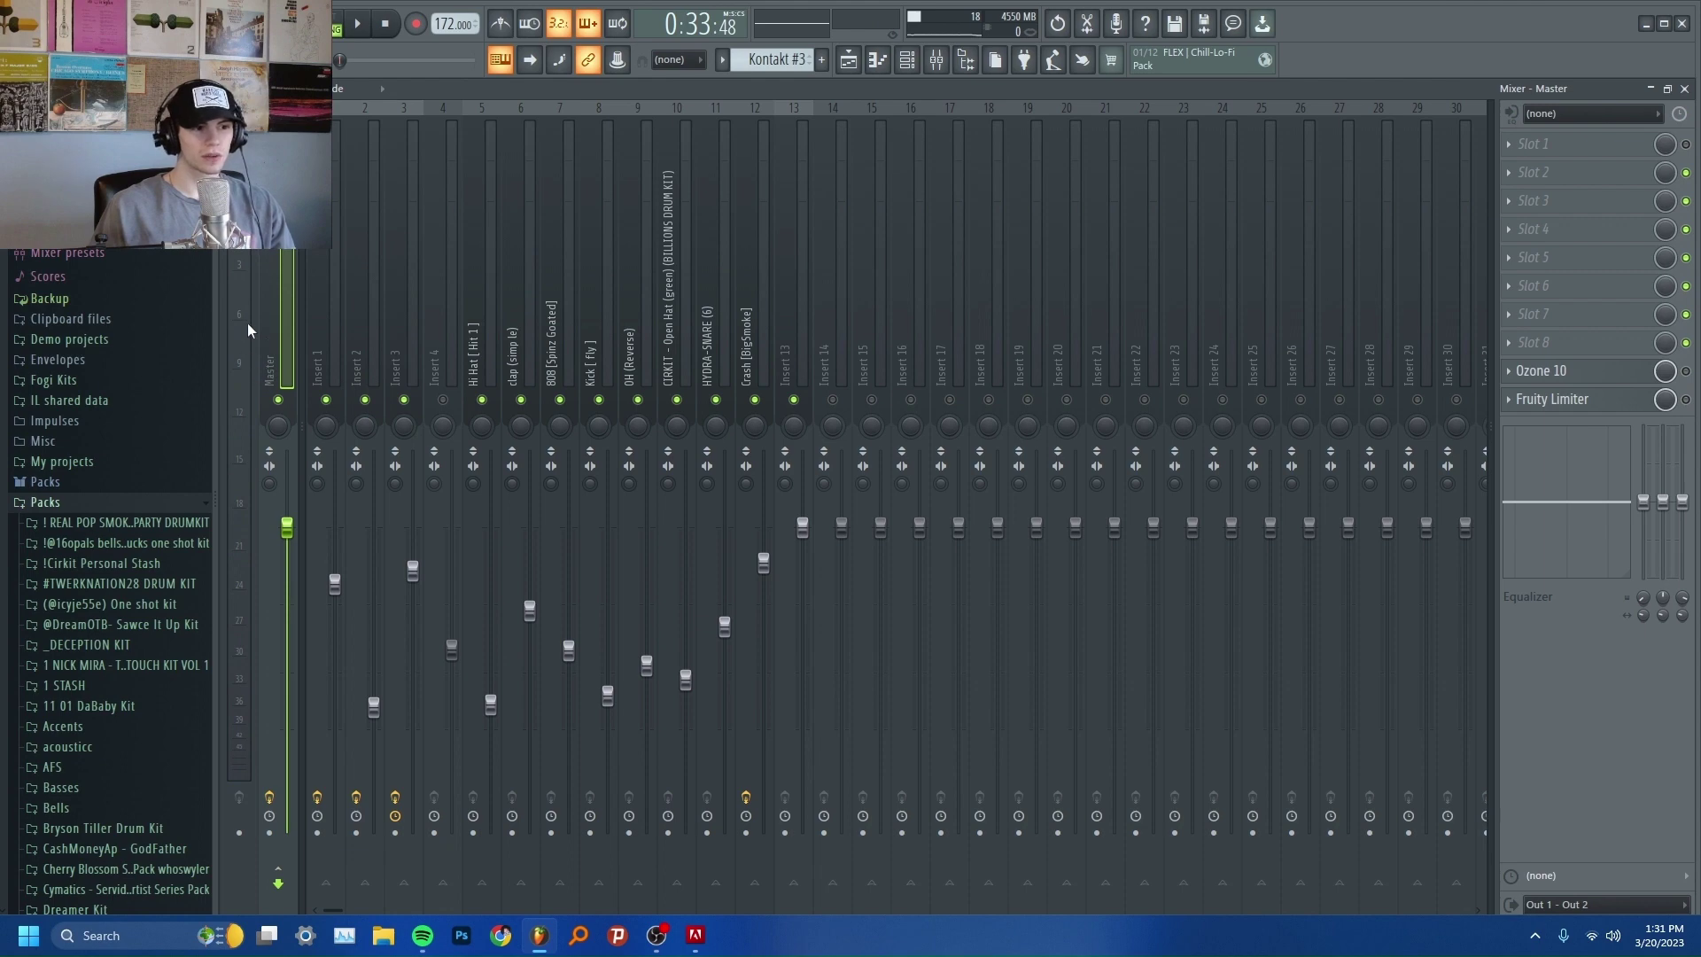
pyautogui.press('space')
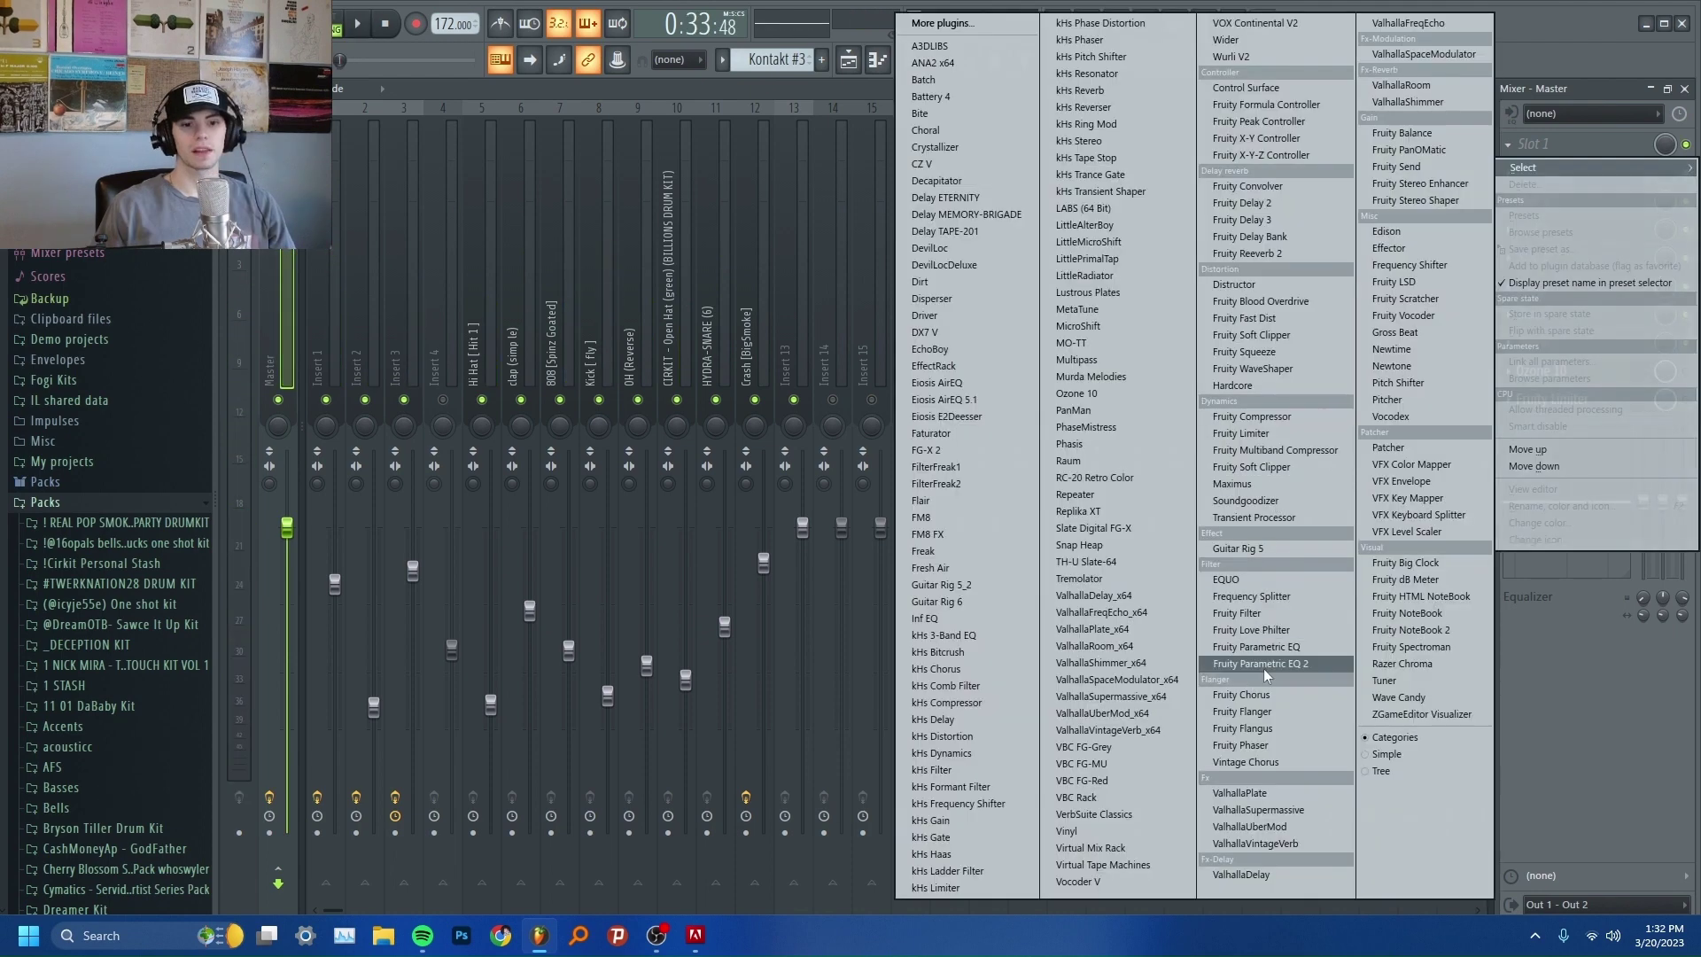
# Step: Add Fruity Parametric EQ 2 to the Master's first slot, load the 20Hz + 18kHz cut preset, and close the plugin
pyautogui.click(1263, 667)
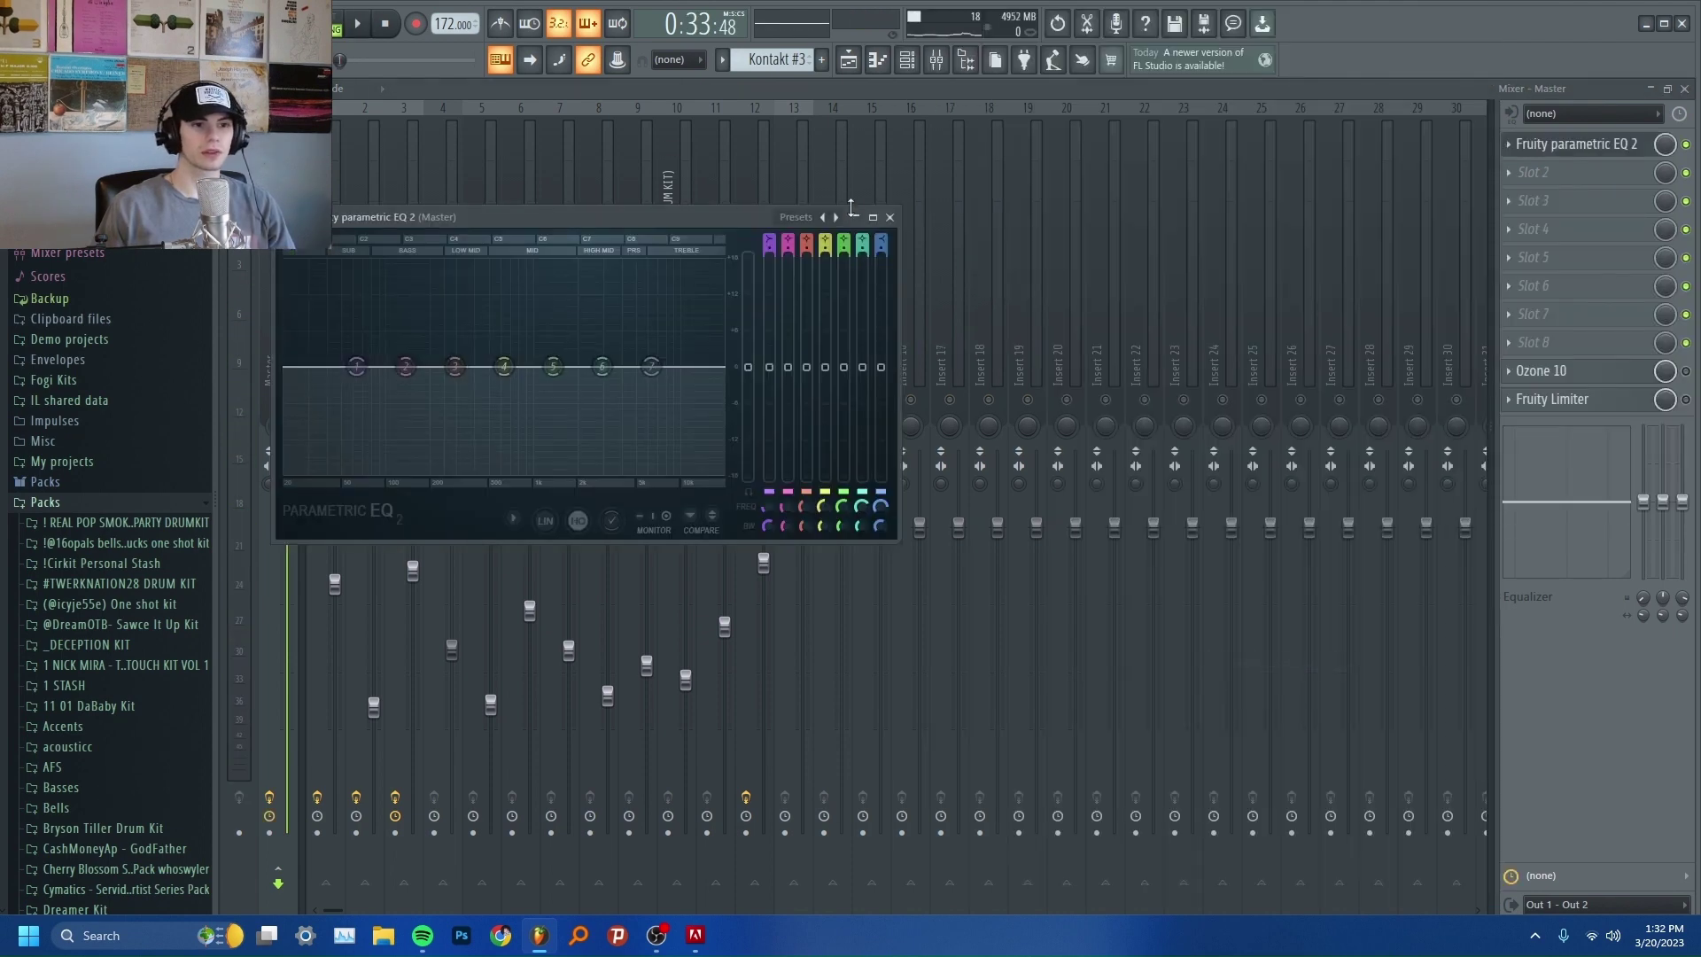
pyautogui.click(836, 217)
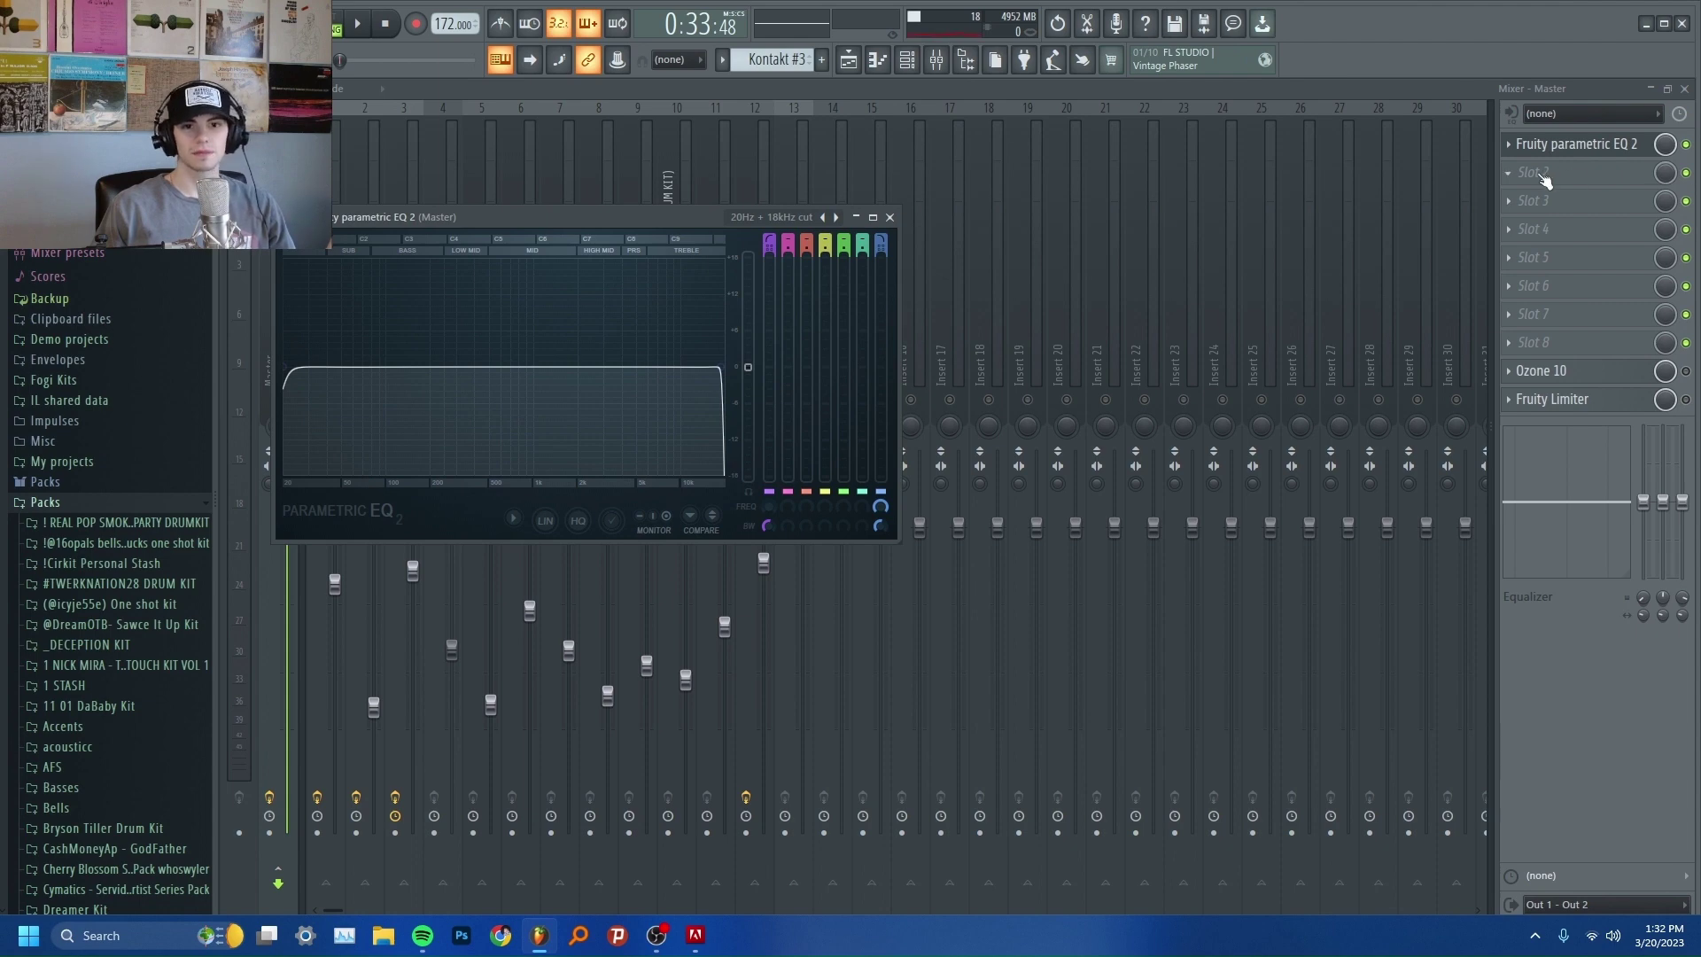
pyautogui.press('Escape')
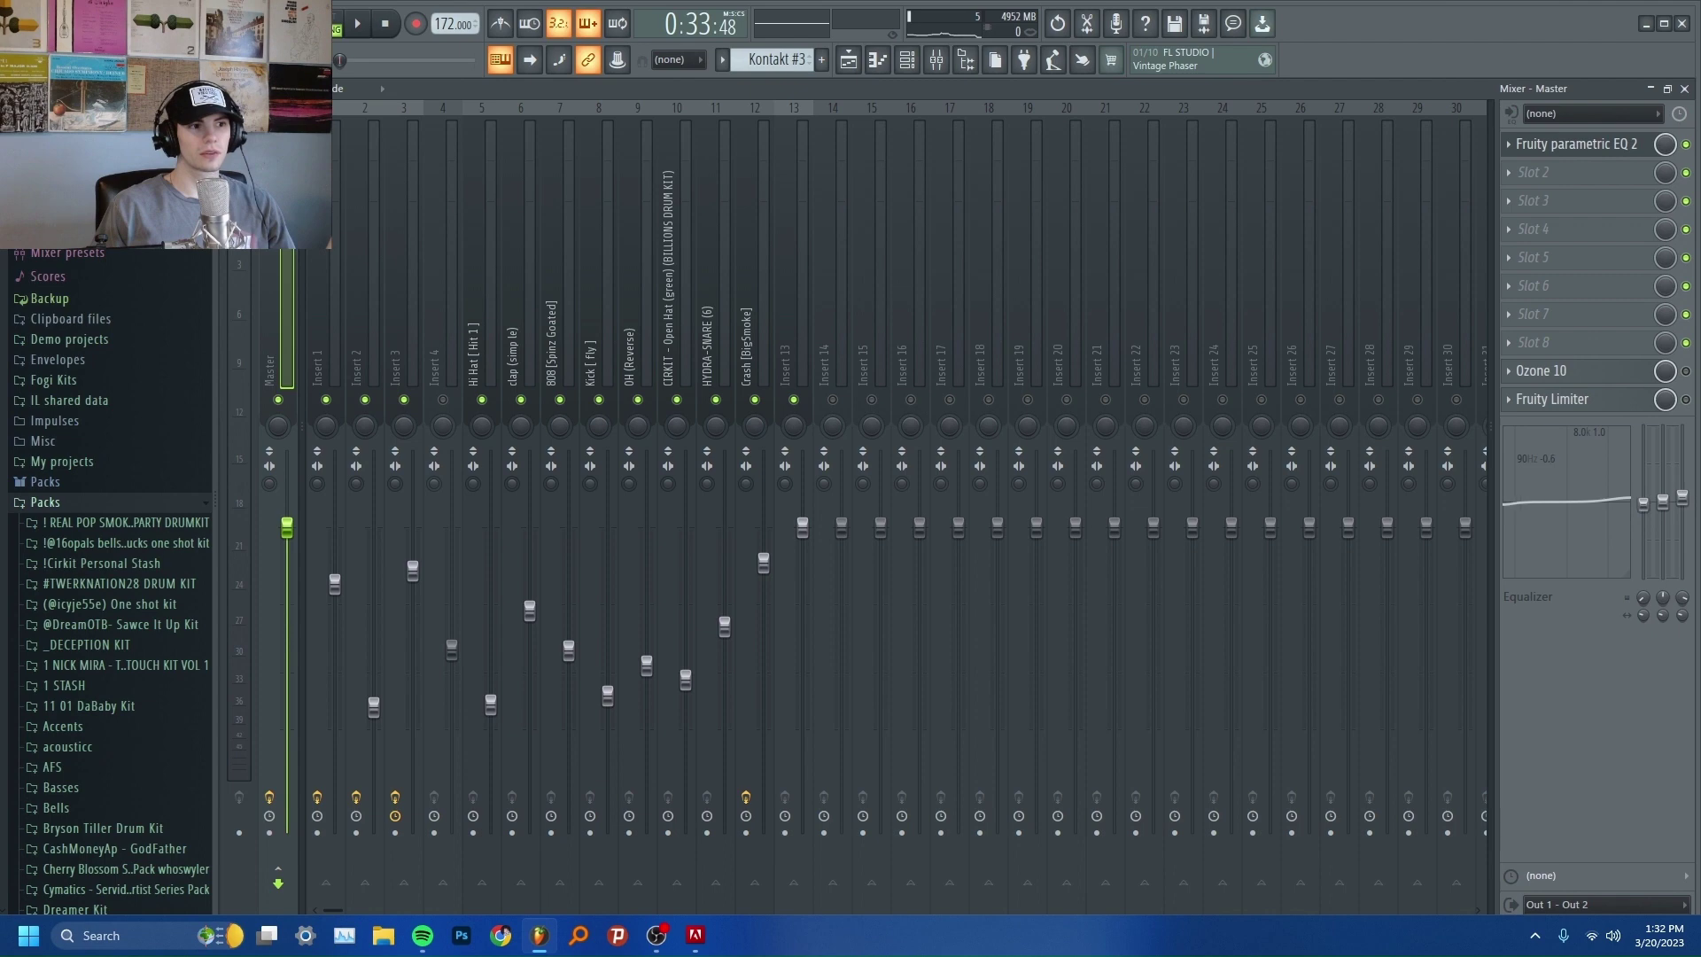
# Step: Add Fruity Limiter to the Master's second slot and play the loop through it
pyautogui.click(1533, 174)
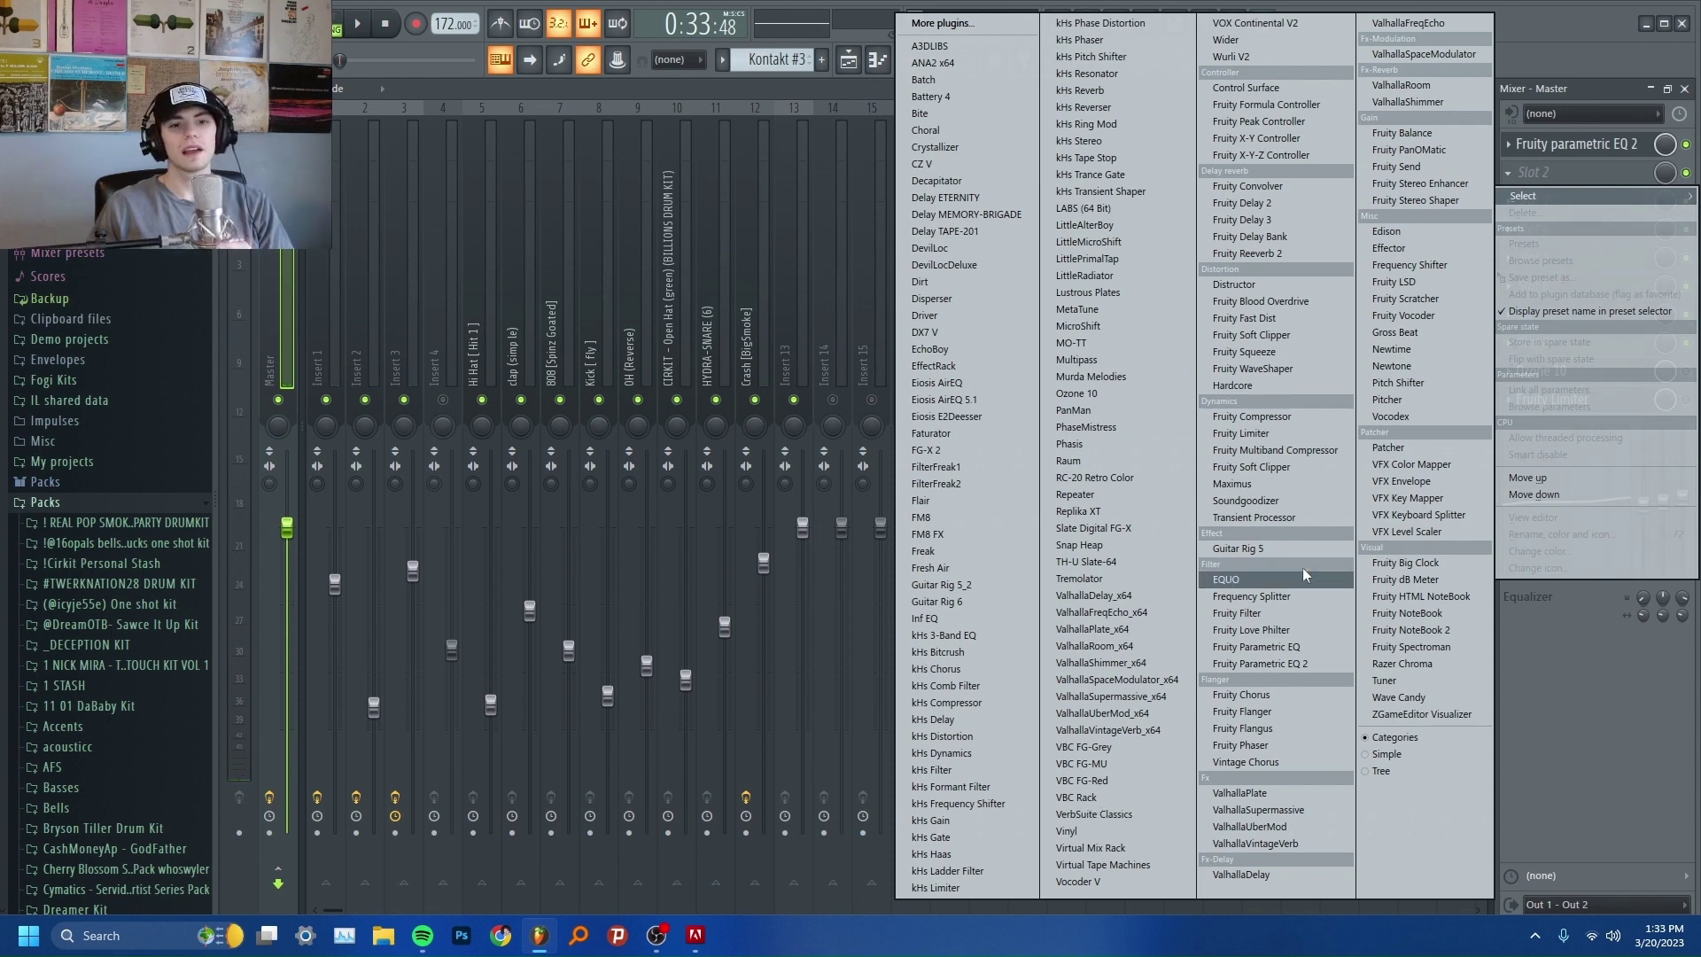
pyautogui.click(1310, 431)
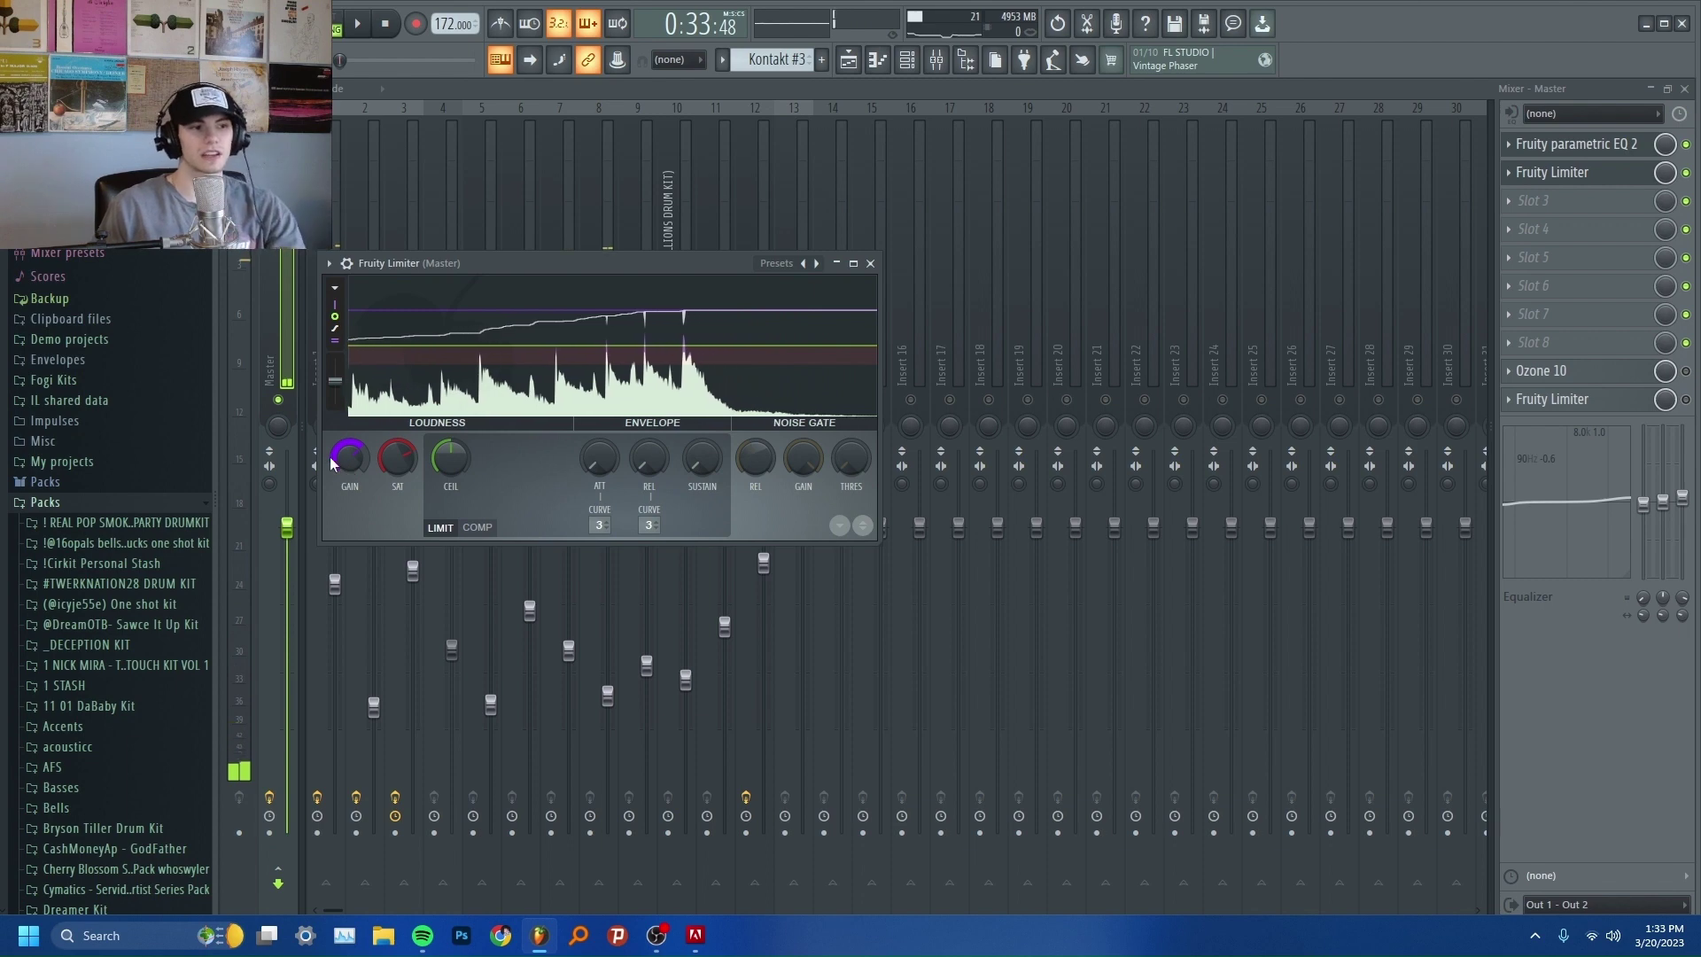
pyautogui.press('space')
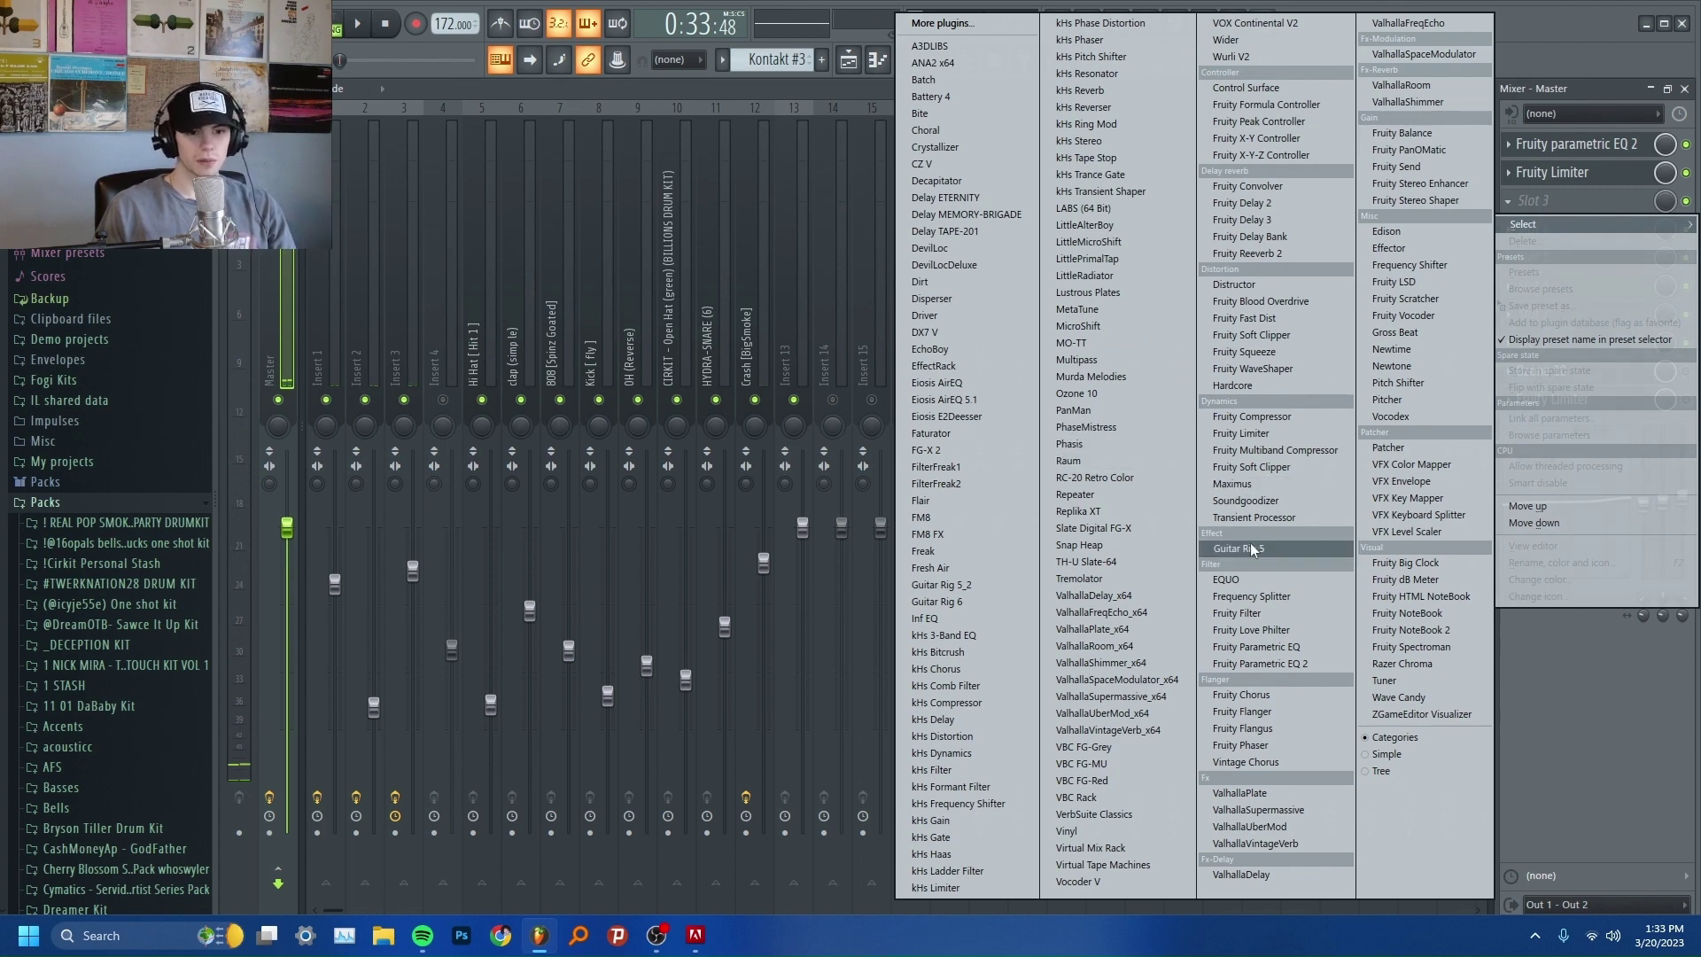
# Step: Add Fruity Soft Clipper to the Master's third slot, audition the loop through it, and close the plugin
pyautogui.click(1311, 339)
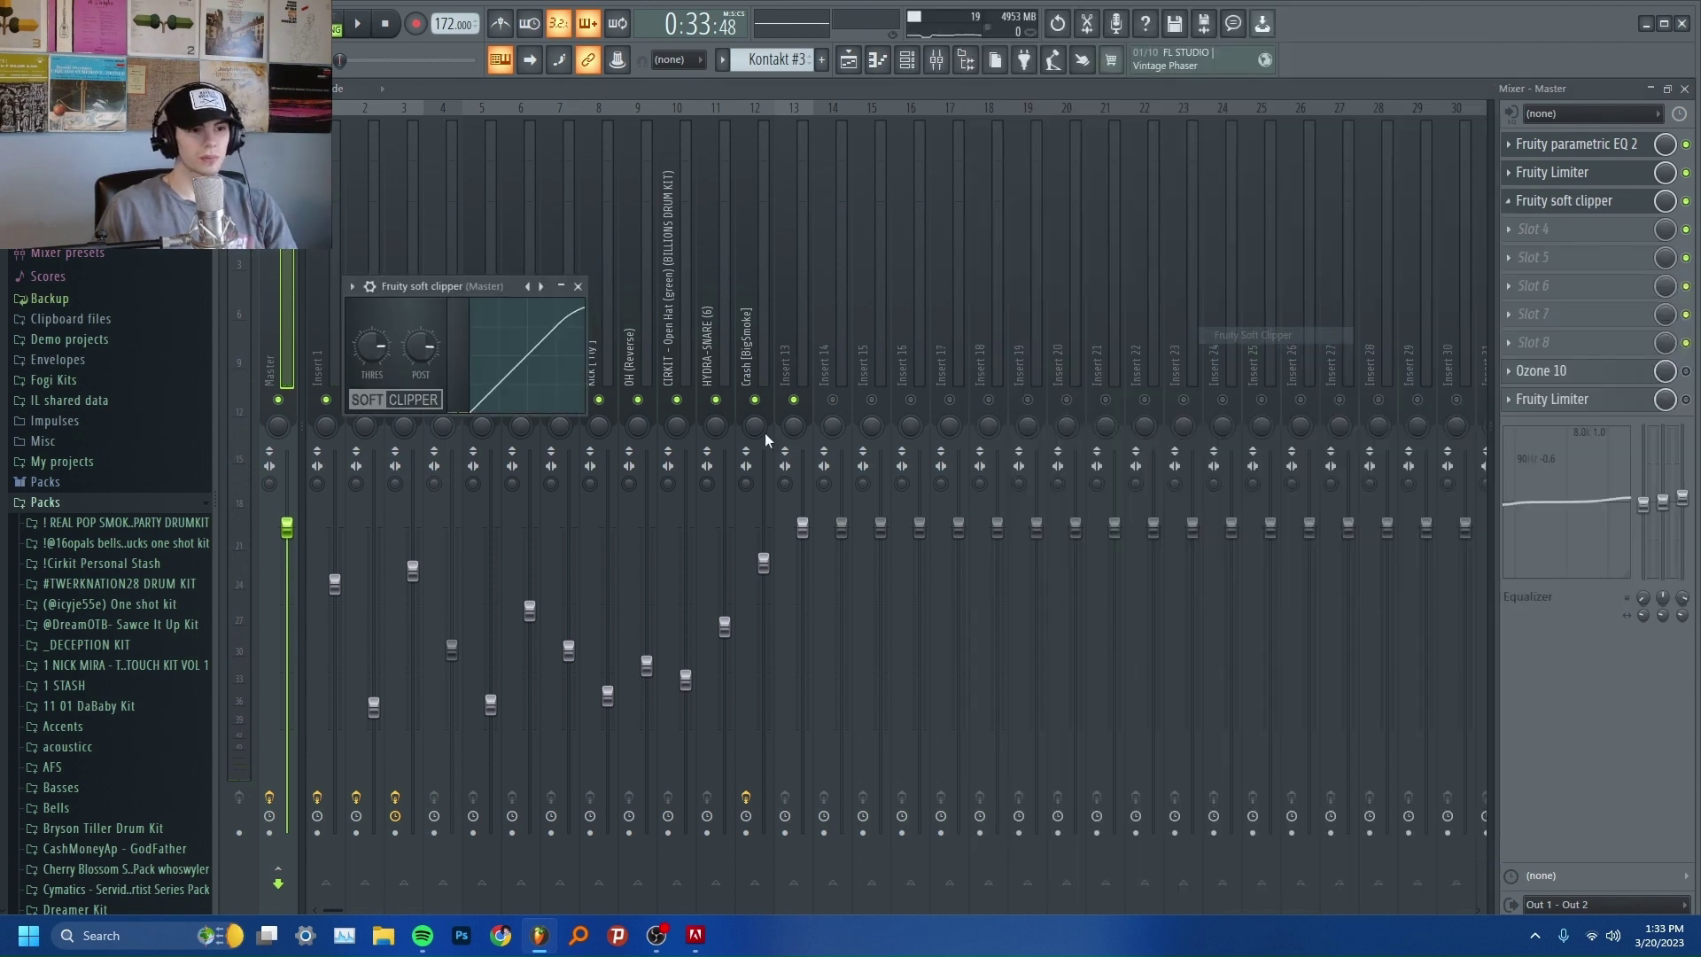
pyautogui.moveTo(448, 286); pyautogui.dragTo(740, 466)
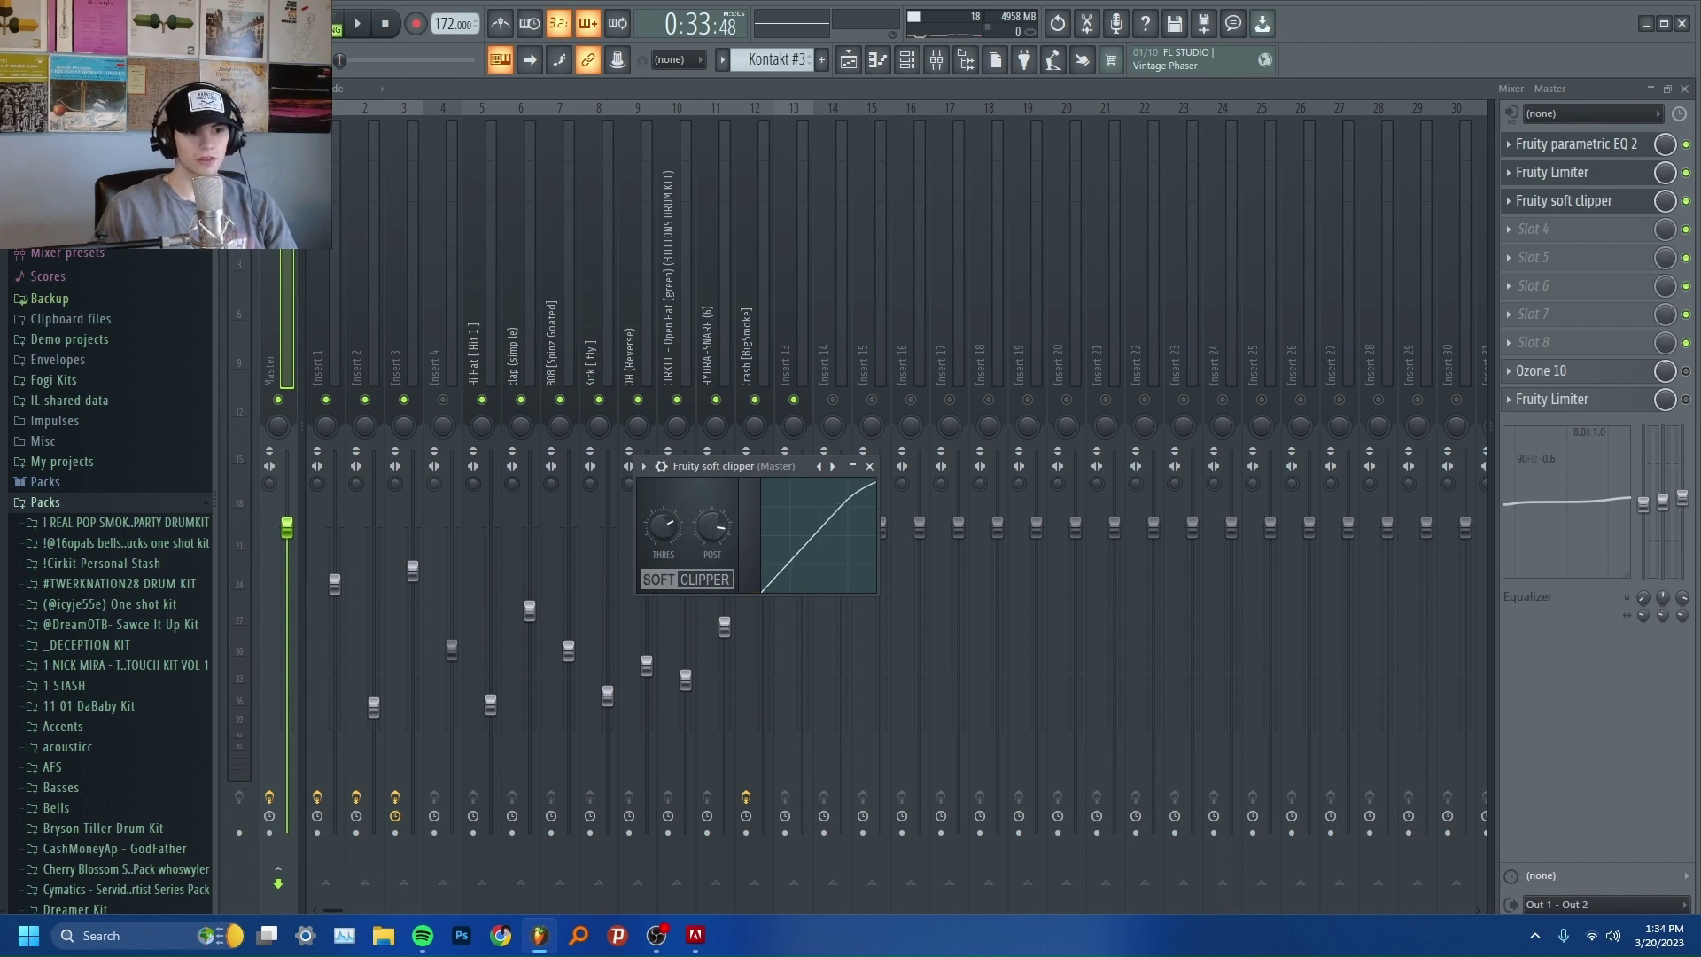
pyautogui.press('space')
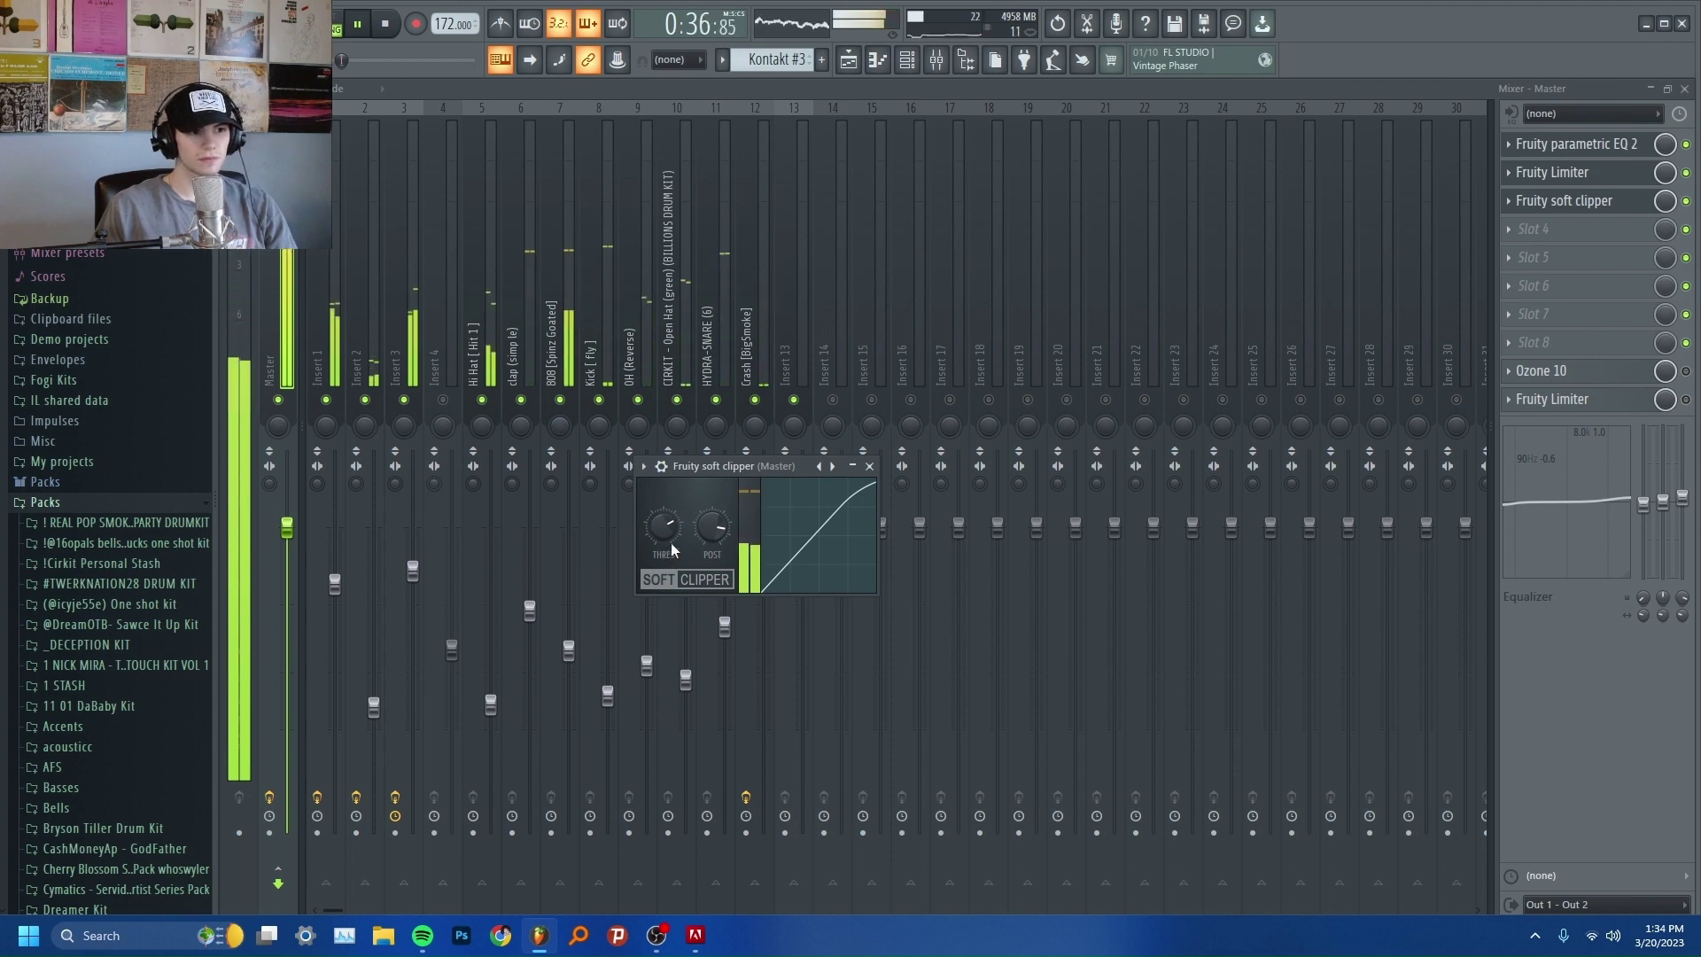
pyautogui.click(869, 466)
pyautogui.press('space')
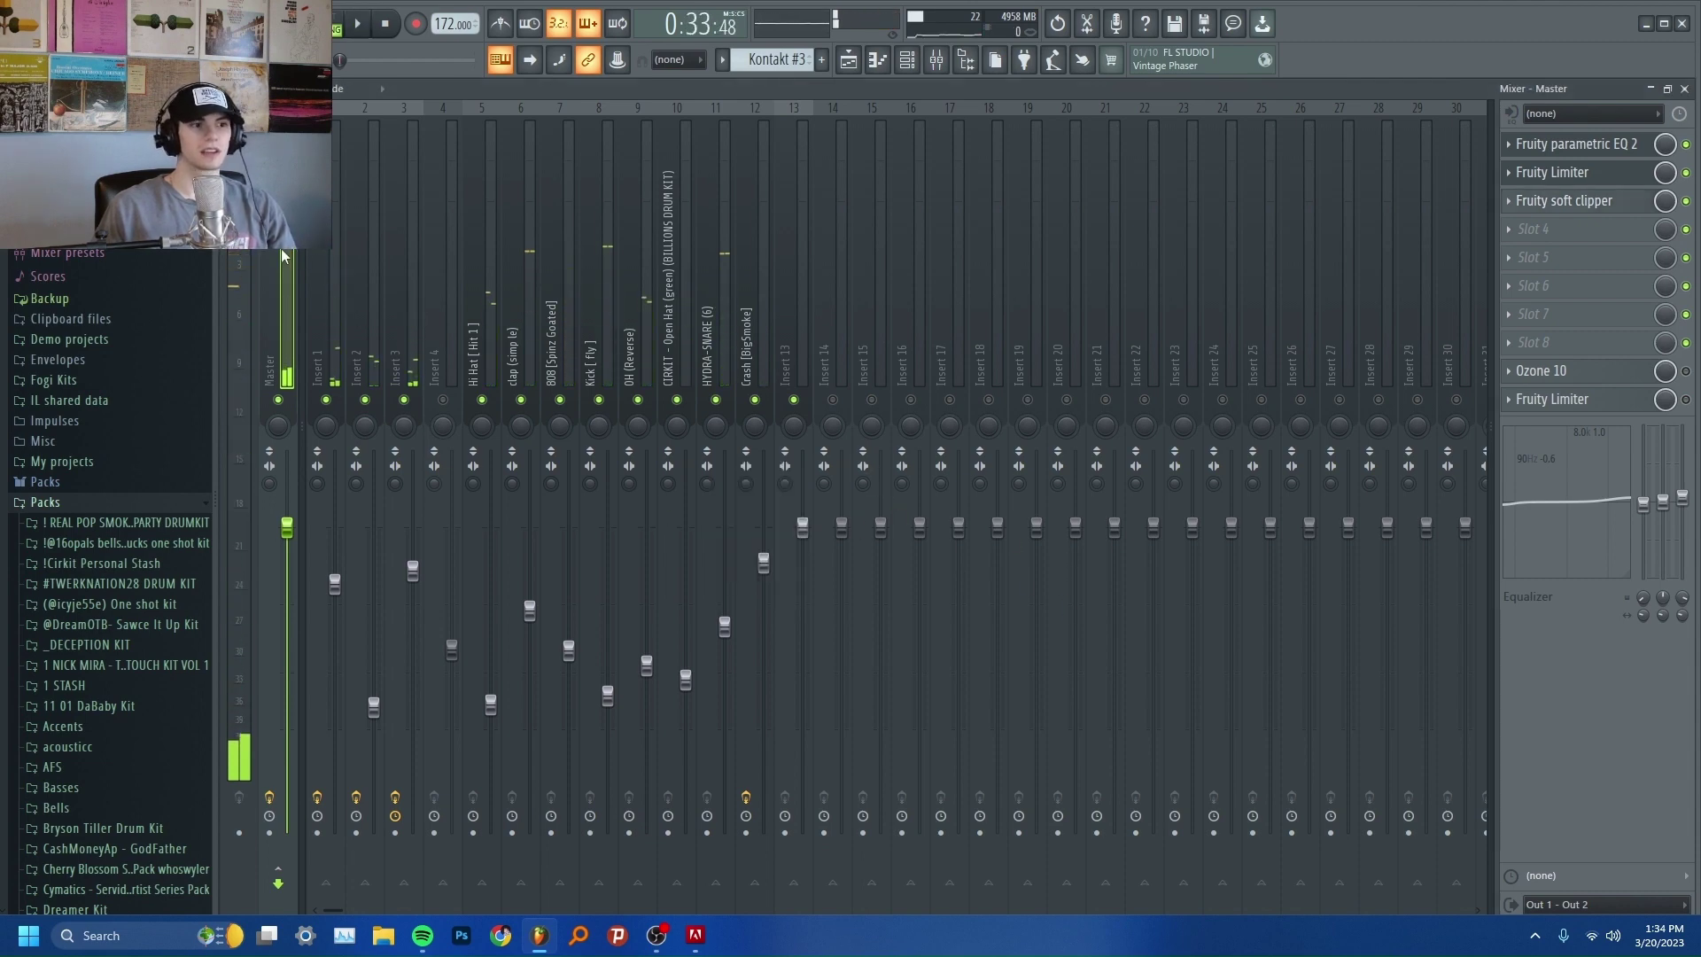